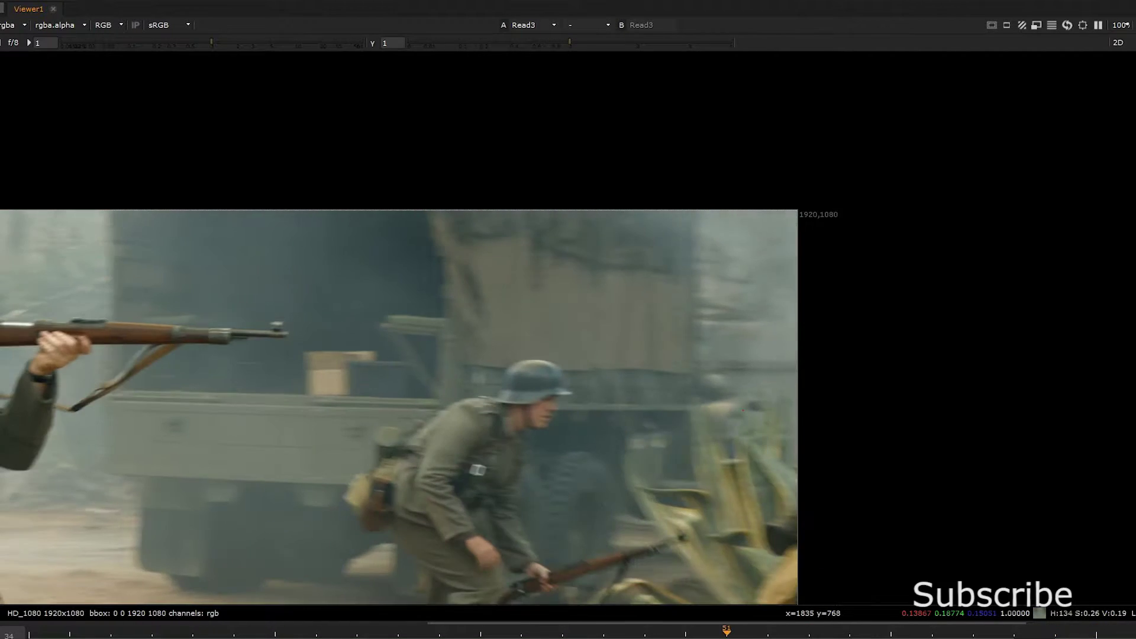
Review the plate's motion back to frame 35, then restore the full workspace with the node graph
{"action": "scroll", "coordinate": [705, 605], "scroll_direction": "down", "scroll_amount": 5}
{"action": "scroll", "coordinate": [710, 633], "scroll_direction": "down", "scroll_amount": 2}
{"action": "scroll", "coordinate": [623, 311], "scroll_direction": "up", "scroll_amount": 3}
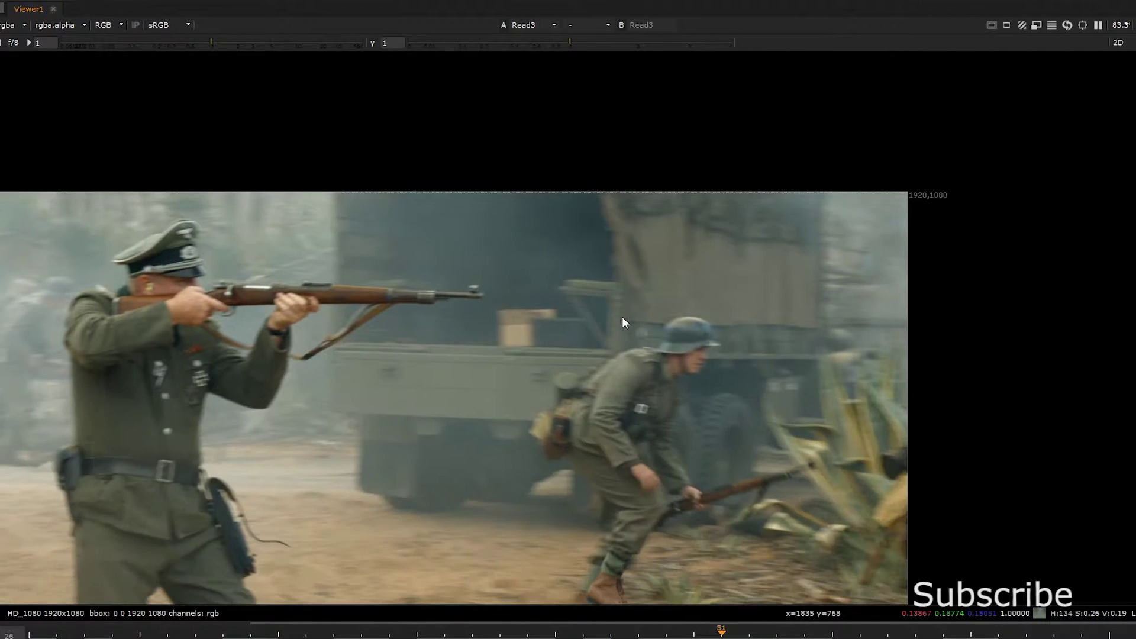
{"action": "left_click_drag", "start_coordinate": [632, 636], "coordinate": [278, 632]}
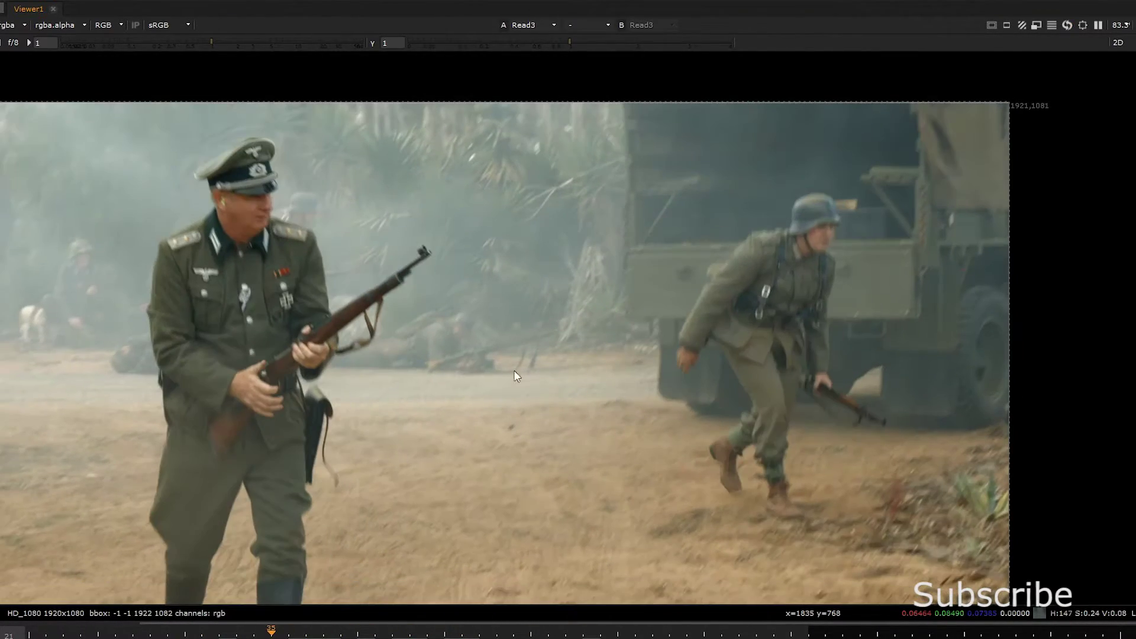
{"action": "scroll", "coordinate": [520, 372], "scroll_direction": "down", "scroll_amount": 2}
{"action": "middle_click_drag", "start_coordinate": [551, 334], "coordinate": [528, 317]}
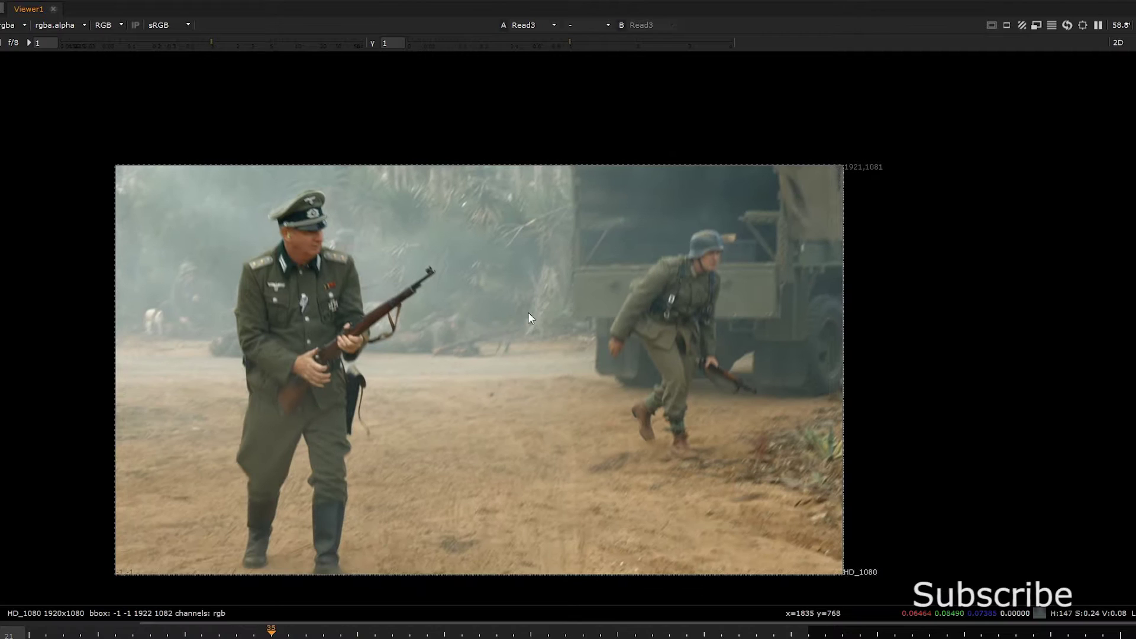
{"action": "key", "text": "space"}
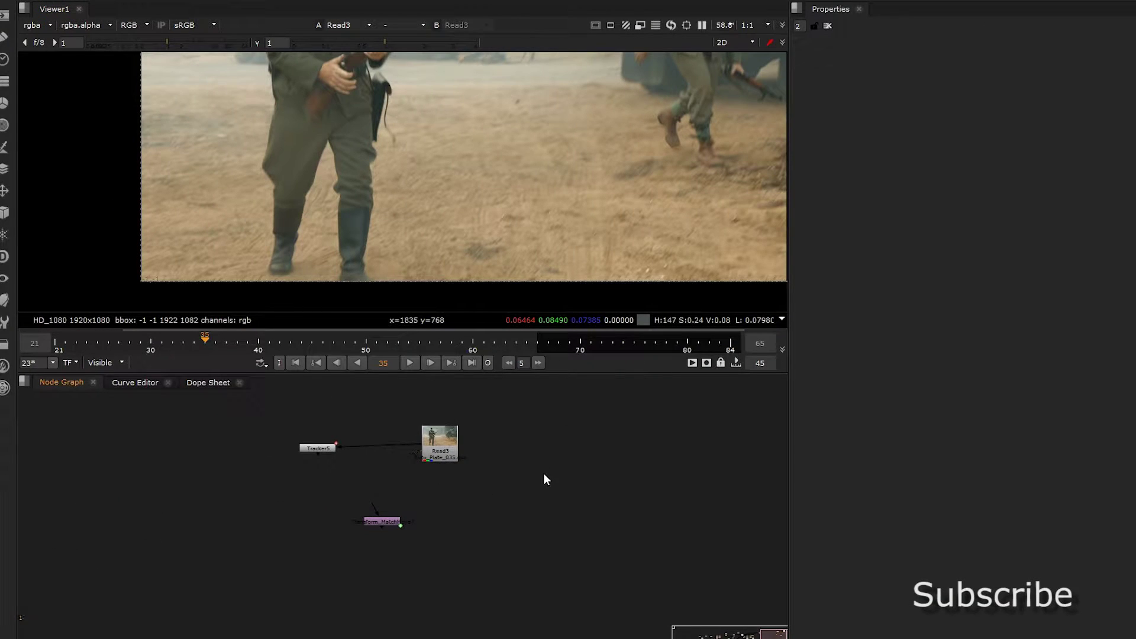
Add a FrameHold node beside the Read3 plate and set its first frame to 32
{"action": "key", "text": "Tab"}
{"action": "type", "text": "fr"}
{"action": "left_click", "coordinate": [517, 492]}
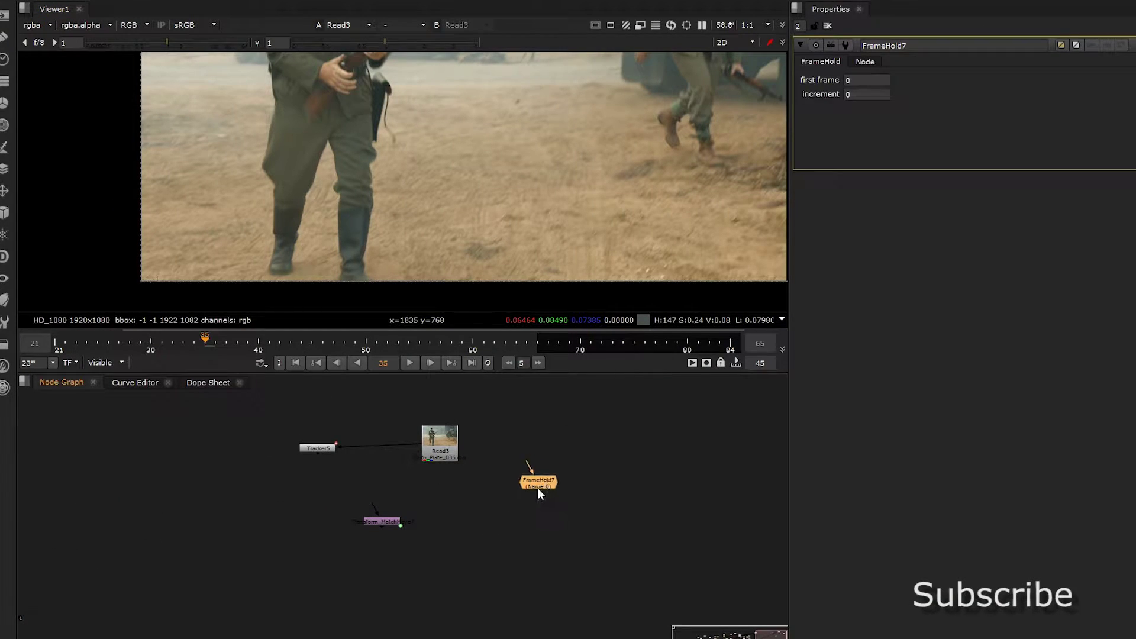
{"action": "left_click", "coordinate": [862, 81]}
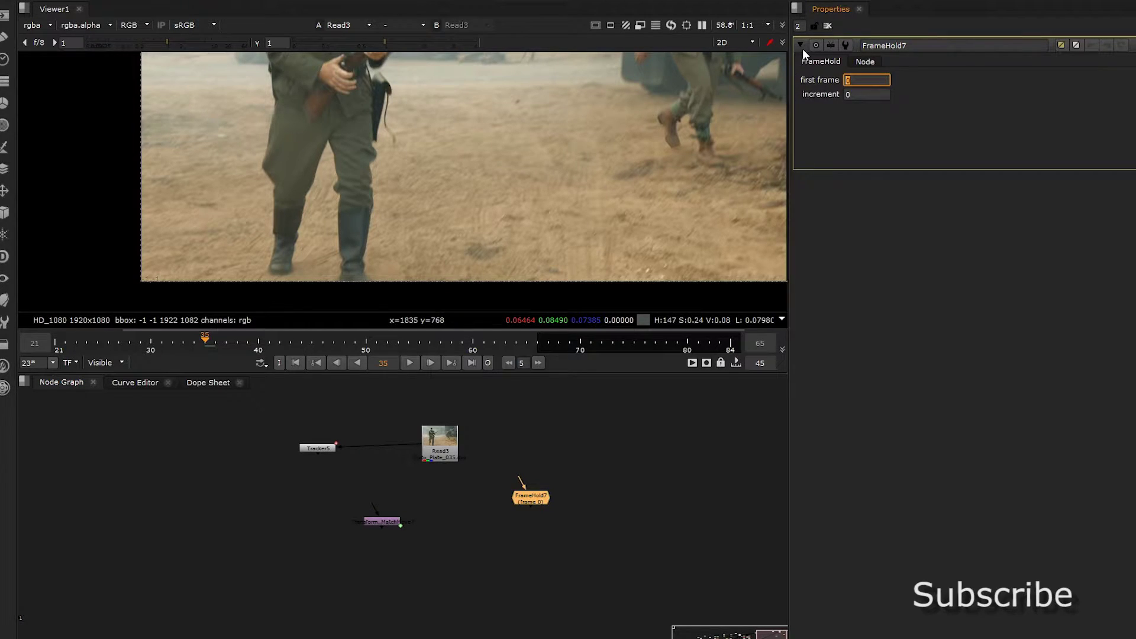
{"action": "type", "text": "32"}
{"action": "left_click", "coordinate": [577, 489]}
Duplicate the frame 32 FrameHold and set the copy's first frame to 37
{"action": "mouse_move", "coordinate": [536, 494]}
{"action": "left_mouse_down"}
{"action": "mouse_move", "coordinate": [503, 490]}
{"action": "mouse_move", "coordinate": [555, 504]}
{"action": "left_mouse_up"}
{"action": "key", "text": "ctrl+c"}
{"action": "left_click", "coordinate": [563, 480]}
{"action": "key", "text": "ctrl+v"}
{"action": "double_click", "coordinate": [556, 497]}
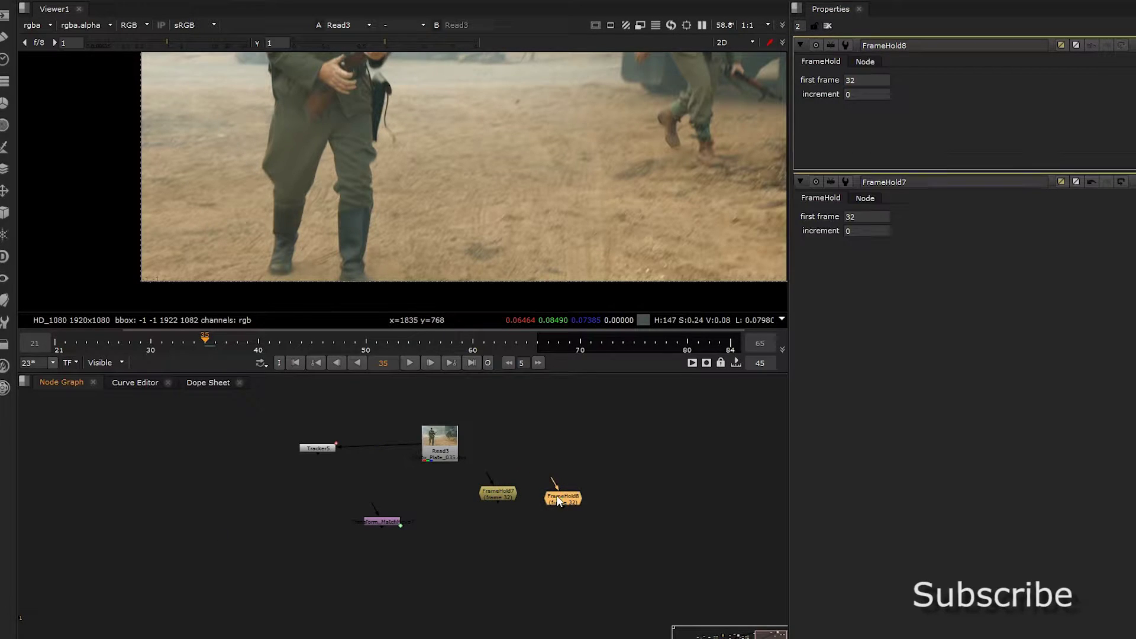
{"action": "left_click_drag", "start_coordinate": [857, 80], "coordinate": [809, 84]}
{"action": "type", "text": ".7"}
{"action": "key", "text": "Return"}
{"action": "type", "text": ".4"}
{"action": "key", "text": "BackSpace"}
{"action": "type", "text": "37"}
Duplicate the frame 37 FrameHold and set the new copy's first frame to 60
{"action": "left_click_drag", "start_coordinate": [558, 490], "coordinate": [552, 481]}
{"action": "key", "text": "ctrl+c"}
{"action": "key", "text": "ctrl+v"}
{"action": "double_click", "coordinate": [855, 84]}
{"action": "type", "text": "60"}
{"action": "left_click", "coordinate": [663, 471]}
Arrange the three FrameHold nodes in a roughly level row beside Read3
{"action": "middle_click_drag", "start_coordinate": [526, 466], "coordinate": [490, 484]}
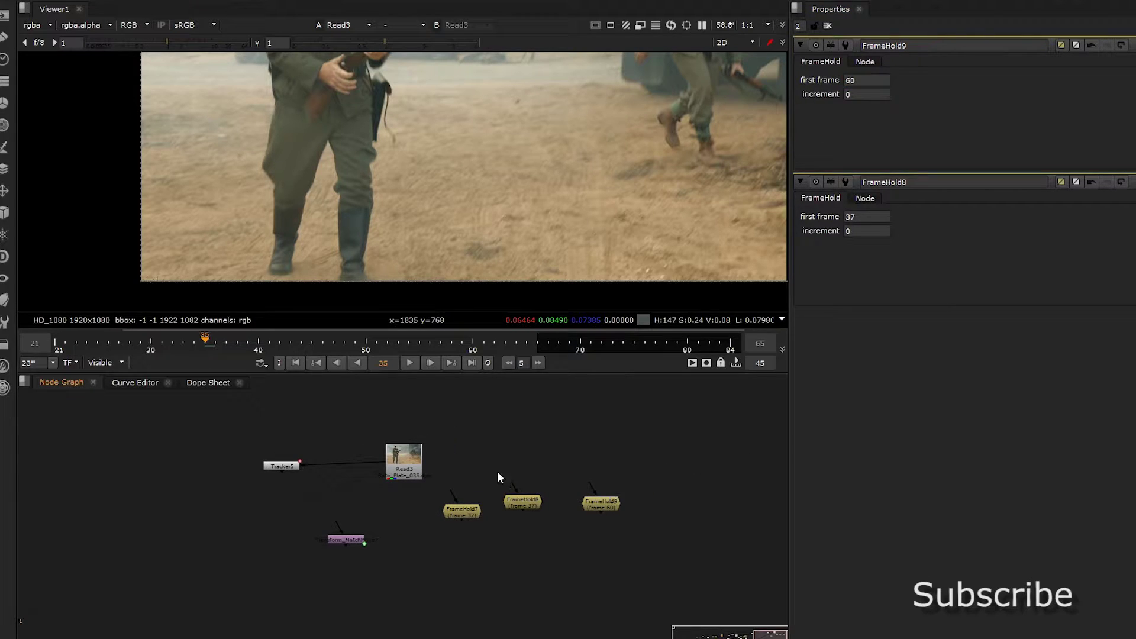
{"action": "scroll", "coordinate": [519, 507], "scroll_direction": "up", "scroll_amount": 3}
{"action": "left_click_drag", "start_coordinate": [529, 502], "coordinate": [526, 521]}
{"action": "left_click_drag", "start_coordinate": [631, 510], "coordinate": [629, 522]}
{"action": "left_click_drag", "start_coordinate": [509, 524], "coordinate": [515, 512]}
Add a Dot fed by Read3 above the frame 32 FrameHold and connect that FrameHold to it
{"action": "left_click", "coordinate": [455, 433]}
{"action": "key", "text": "period"}
{"action": "left_click_drag", "start_coordinate": [449, 428], "coordinate": [356, 437]}
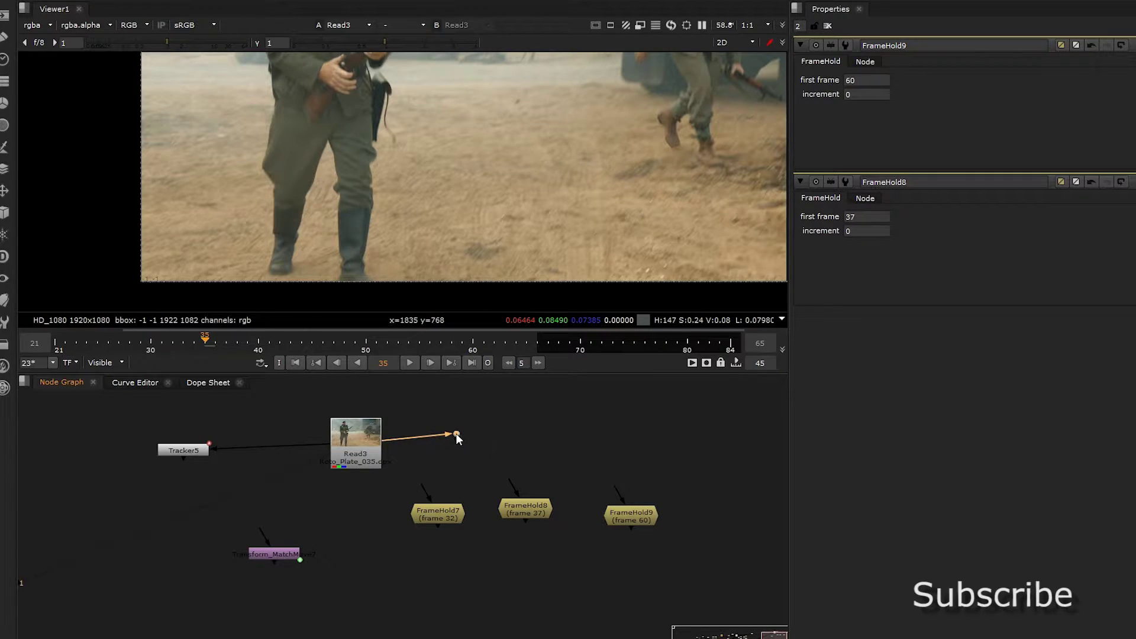
{"action": "left_click_drag", "start_coordinate": [455, 435], "coordinate": [451, 443]}
Add a second Dot connected to the first one and feed the frame 37 FrameHold from it
{"action": "left_click_drag", "start_coordinate": [461, 513], "coordinate": [536, 506]}
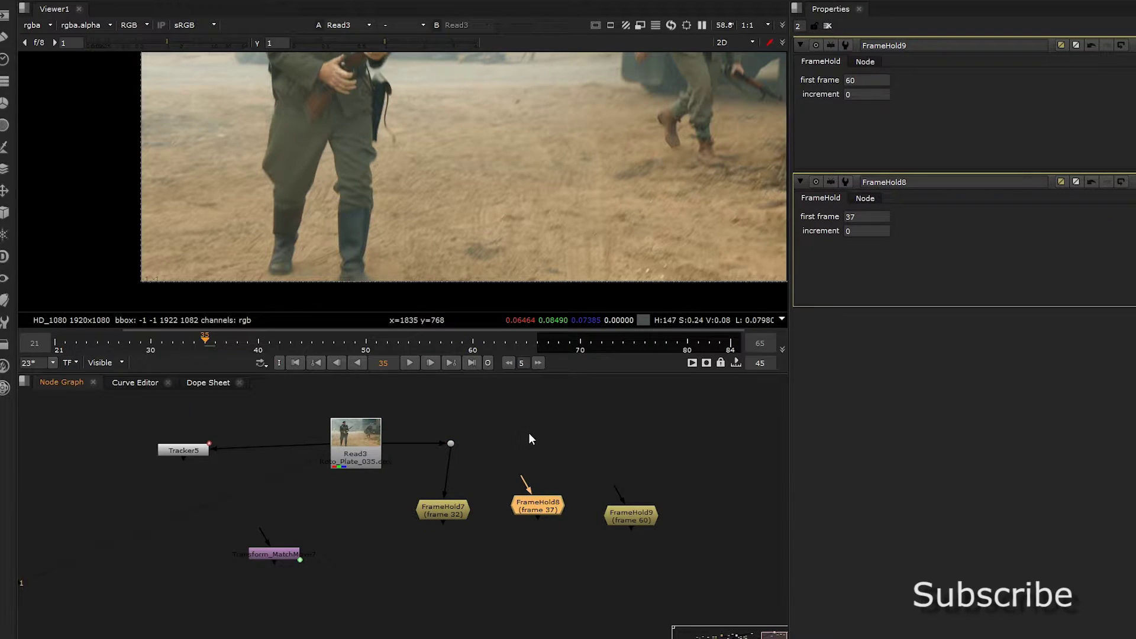
{"action": "left_click", "coordinate": [545, 424]}
{"action": "left_click_drag", "start_coordinate": [524, 477], "coordinate": [453, 448]}
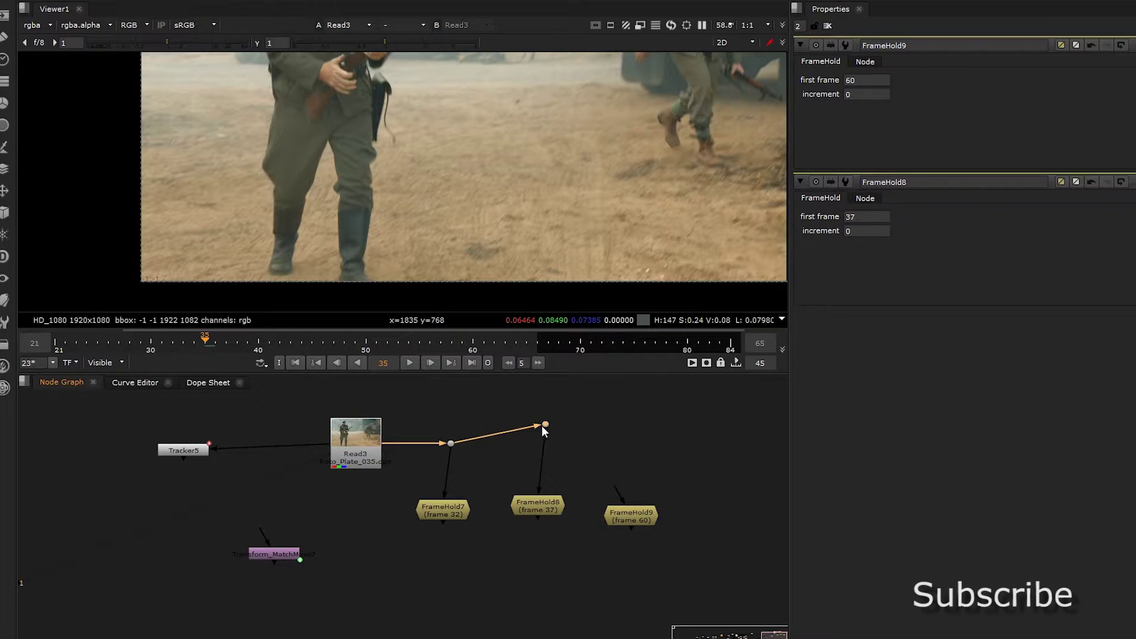
{"action": "left_click_drag", "start_coordinate": [545, 425], "coordinate": [538, 444]}
Extend the Dot chain with a third Dot feeding the frame 60 FrameHold
{"action": "left_click", "coordinate": [634, 450]}
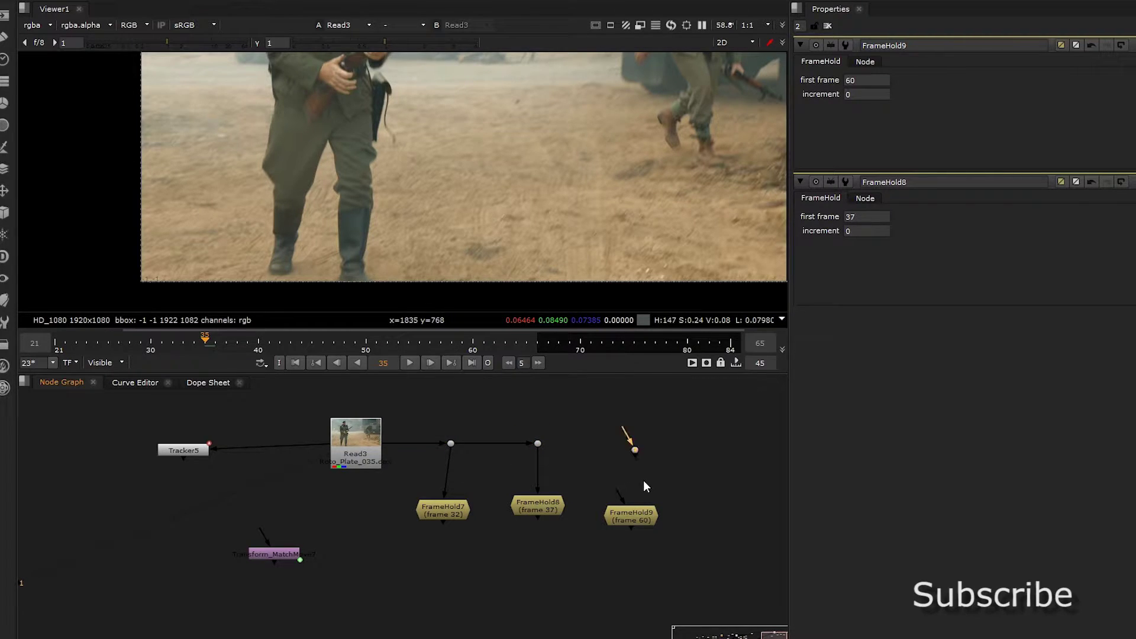
{"action": "left_click_drag", "start_coordinate": [621, 484], "coordinate": [635, 450]}
{"action": "left_click_drag", "start_coordinate": [539, 457], "coordinate": [538, 444]}
{"action": "left_click_drag", "start_coordinate": [636, 455], "coordinate": [632, 447]}
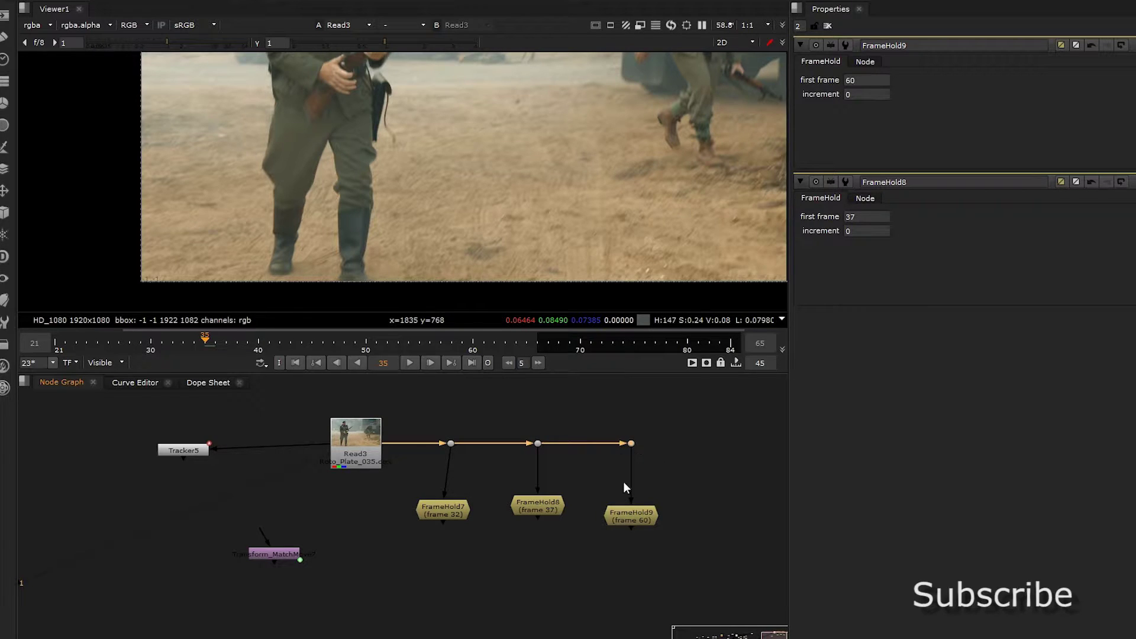
Straighten the connections by aligning the first Dot and the three FrameHold nodes
{"action": "left_click", "coordinate": [535, 444]}
{"action": "left_click_drag", "start_coordinate": [450, 445], "coordinate": [441, 446]}
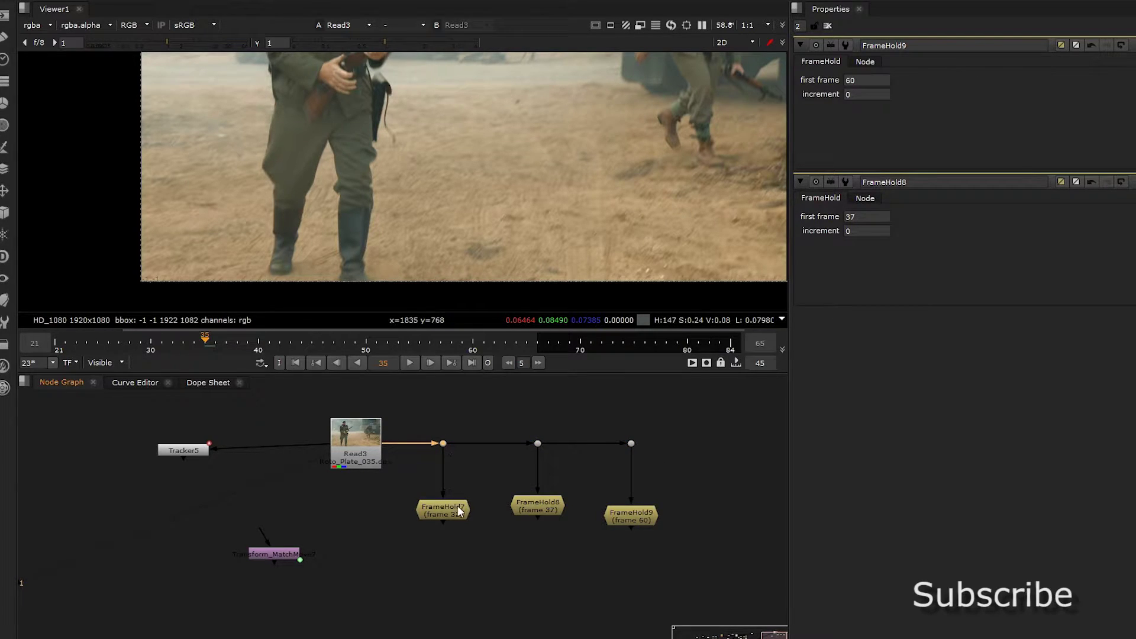
{"action": "left_click_drag", "start_coordinate": [459, 504], "coordinate": [455, 493]}
{"action": "left_click_drag", "start_coordinate": [548, 509], "coordinate": [548, 501]}
{"action": "left_click_drag", "start_coordinate": [636, 520], "coordinate": [637, 504]}
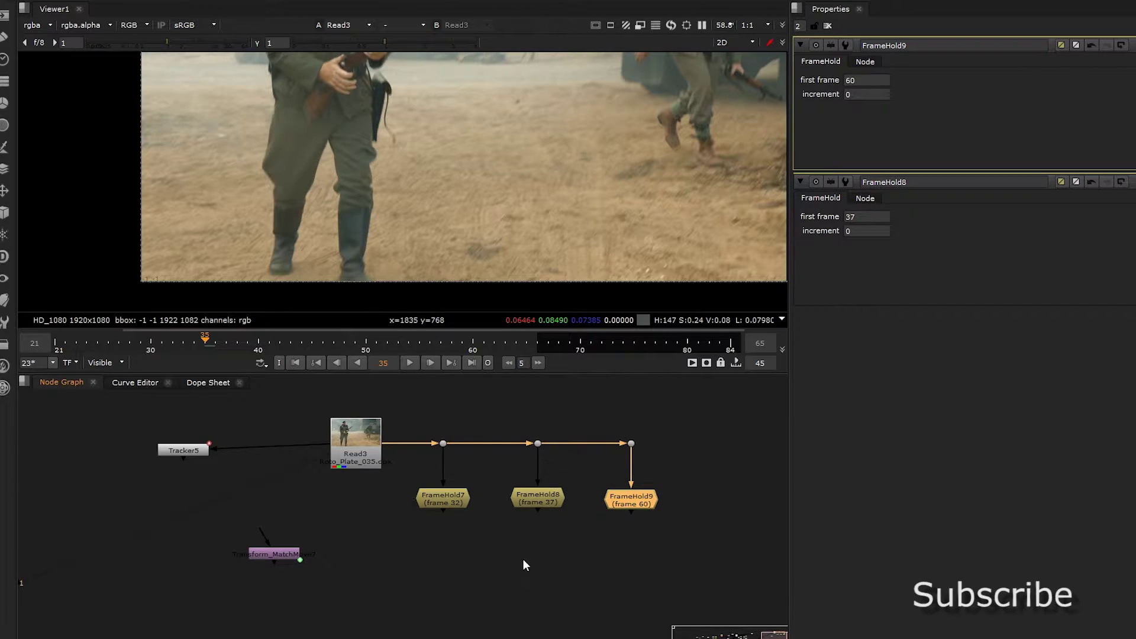
View the held images of the frame 32, 37 and 60 FrameHold nodes one by one
{"action": "middle_click_drag", "start_coordinate": [523, 559], "coordinate": [496, 544]}
{"action": "left_click", "coordinate": [435, 489]}
{"action": "key", "text": "1"}
{"action": "scroll", "coordinate": [574, 99], "scroll_direction": "down", "scroll_amount": 7}
{"action": "middle_click_drag", "start_coordinate": [574, 97], "coordinate": [536, 169]}
{"action": "scroll", "coordinate": [553, 138], "scroll_direction": "up", "scroll_amount": 3}
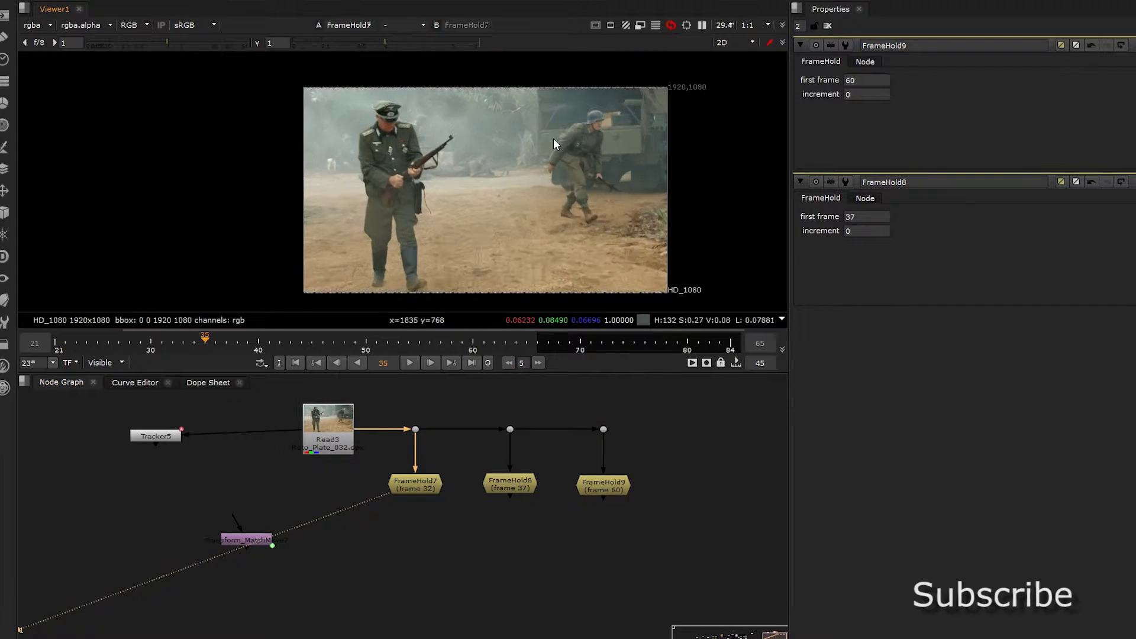
{"action": "scroll", "coordinate": [553, 138], "scroll_direction": "up", "scroll_amount": 2}
{"action": "left_click", "coordinate": [506, 488]}
{"action": "left_click", "coordinate": [616, 486]}
{"action": "key", "text": "1"}
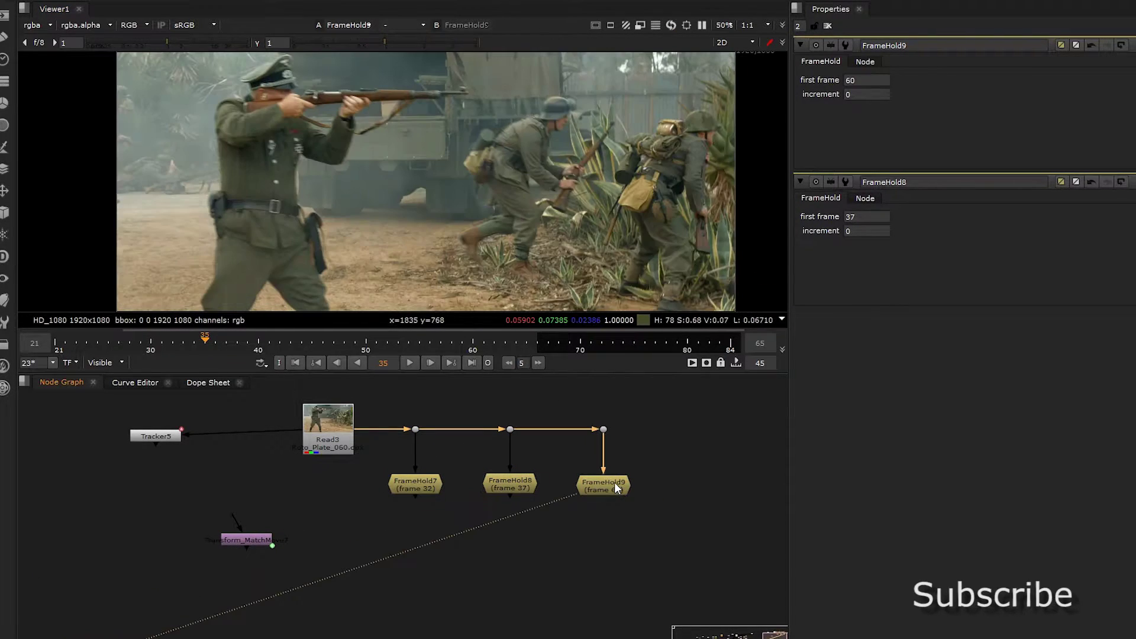
{"action": "left_click", "coordinate": [510, 483]}
{"action": "key", "text": "1"}
{"action": "left_click", "coordinate": [423, 486]}
{"action": "key", "text": "1"}
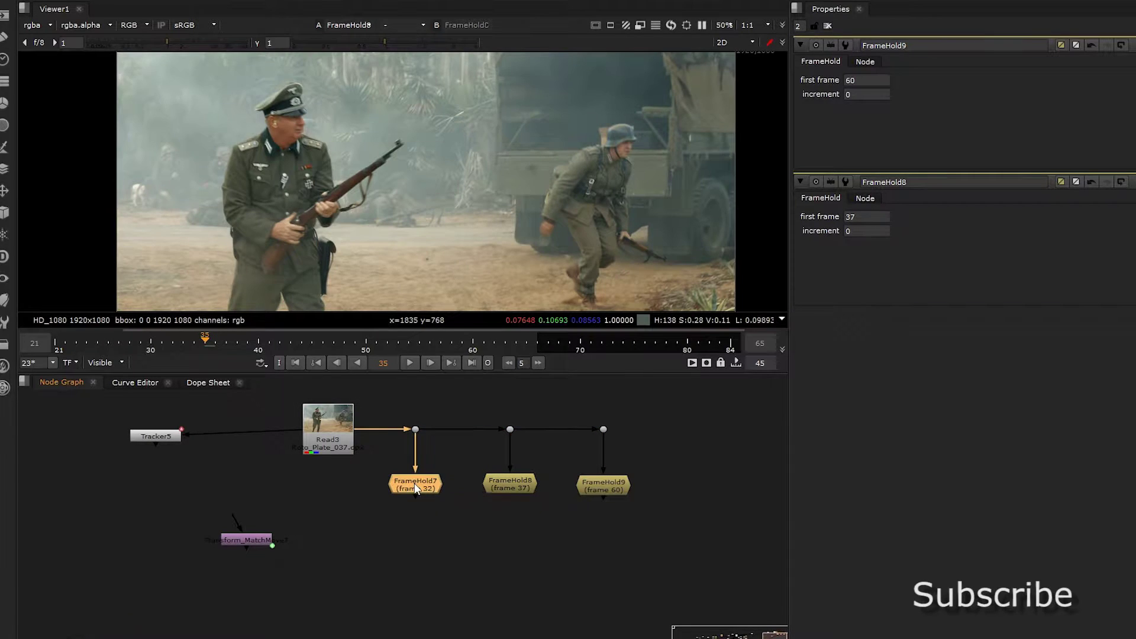
Examine the running soldier and truck up close, comparing the three held frames and returning to frame 32
{"action": "middle_click_drag", "start_coordinate": [494, 501], "coordinate": [446, 506]}
{"action": "scroll", "coordinate": [571, 126], "scroll_direction": "up", "scroll_amount": 3}
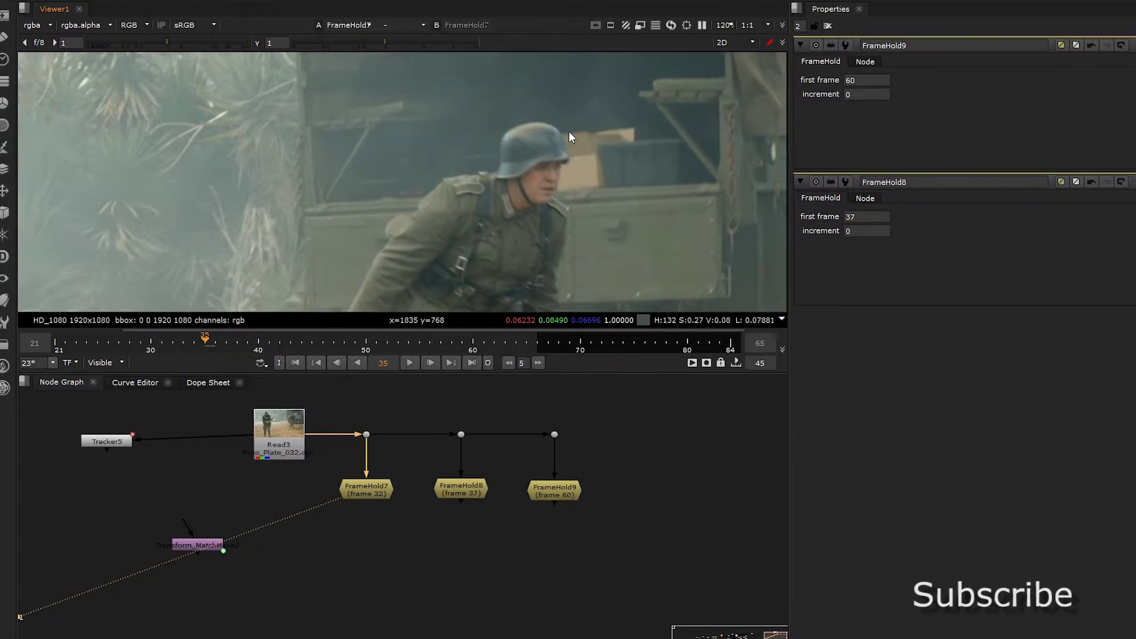
{"action": "scroll", "coordinate": [578, 136], "scroll_direction": "down", "scroll_amount": 2}
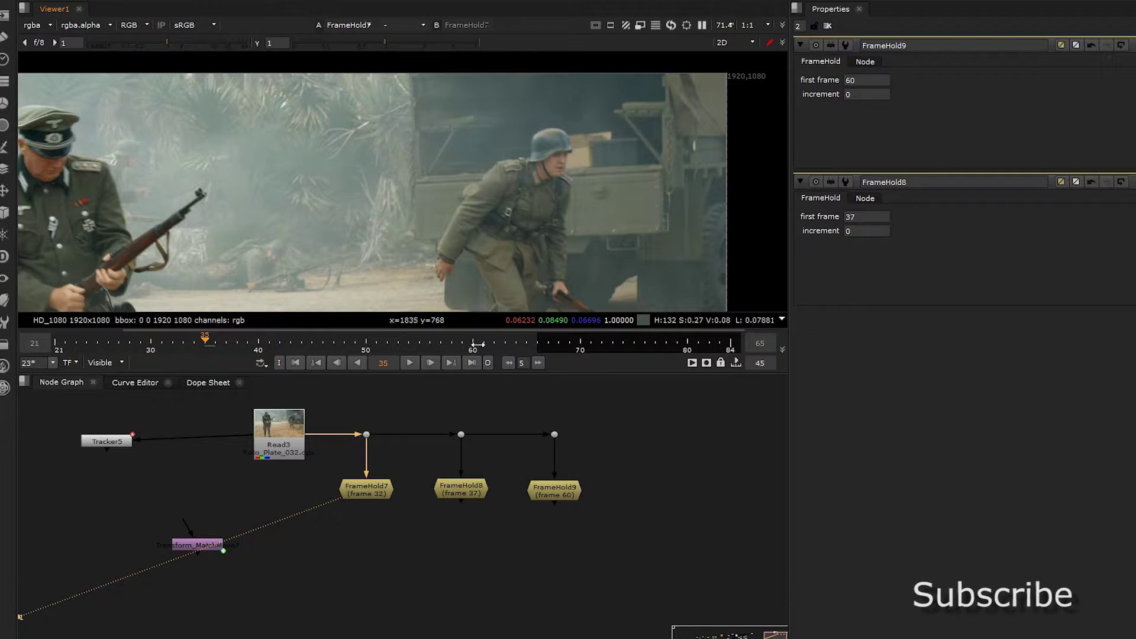
{"action": "left_click", "coordinate": [367, 489]}
{"action": "left_click", "coordinate": [450, 495]}
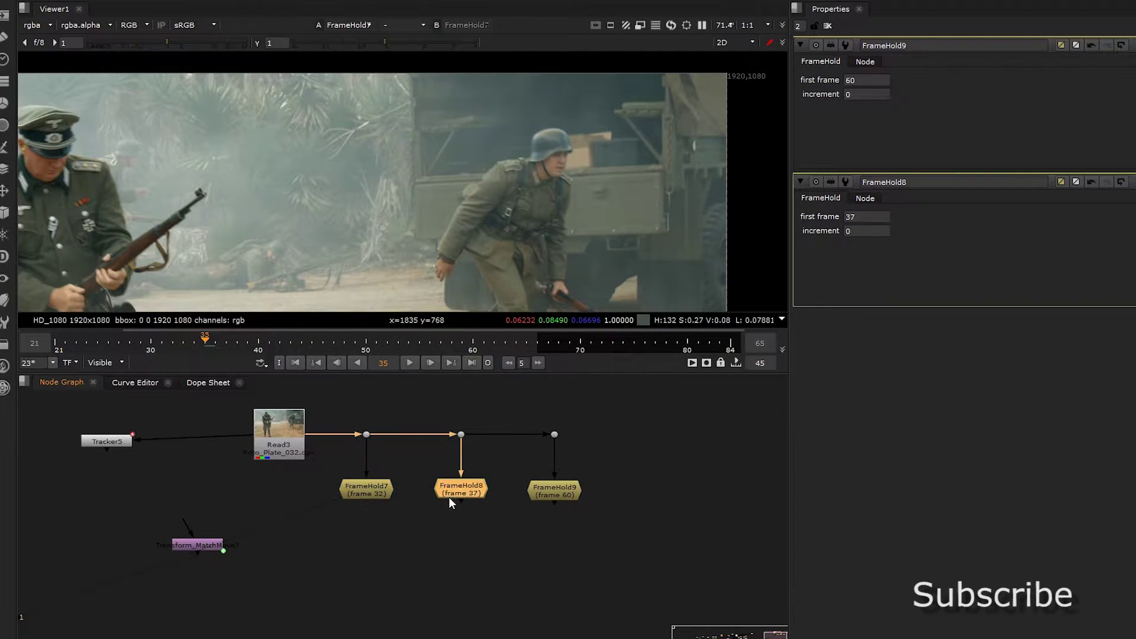
{"action": "key", "text": "1"}
{"action": "left_click", "coordinate": [556, 489]}
{"action": "key", "text": "1"}
{"action": "left_click", "coordinate": [462, 496]}
{"action": "key", "text": "1"}
{"action": "left_click", "coordinate": [374, 486]}
{"action": "key", "text": "1"}
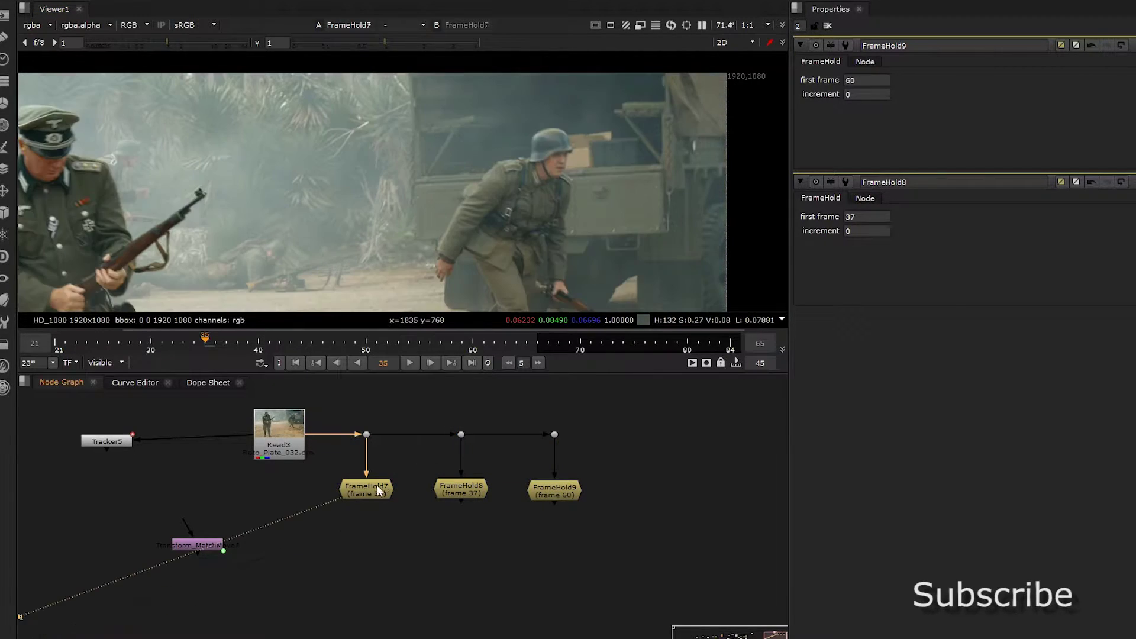
Move the playhead to frame 41 and place the match-move Transform node beneath Tracker5
{"action": "left_click_drag", "start_coordinate": [226, 342], "coordinate": [314, 346]}
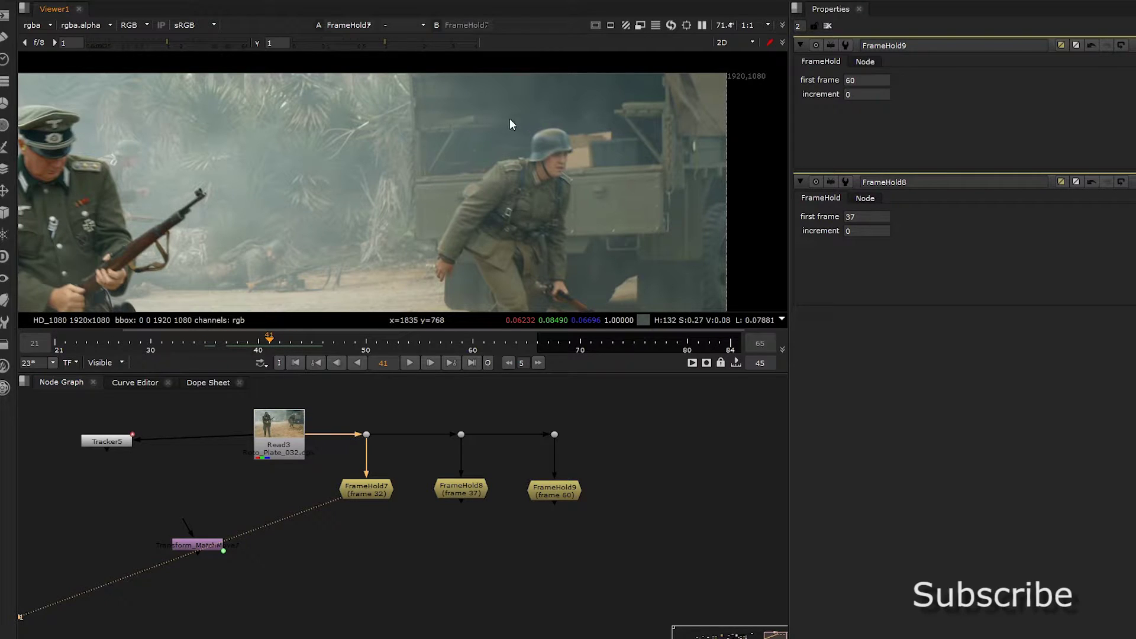
{"action": "middle_click_drag", "start_coordinate": [377, 520], "coordinate": [367, 495]}
{"action": "middle_click_drag", "start_coordinate": [409, 245], "coordinate": [368, 229]}
{"action": "left_click", "coordinate": [361, 524]}
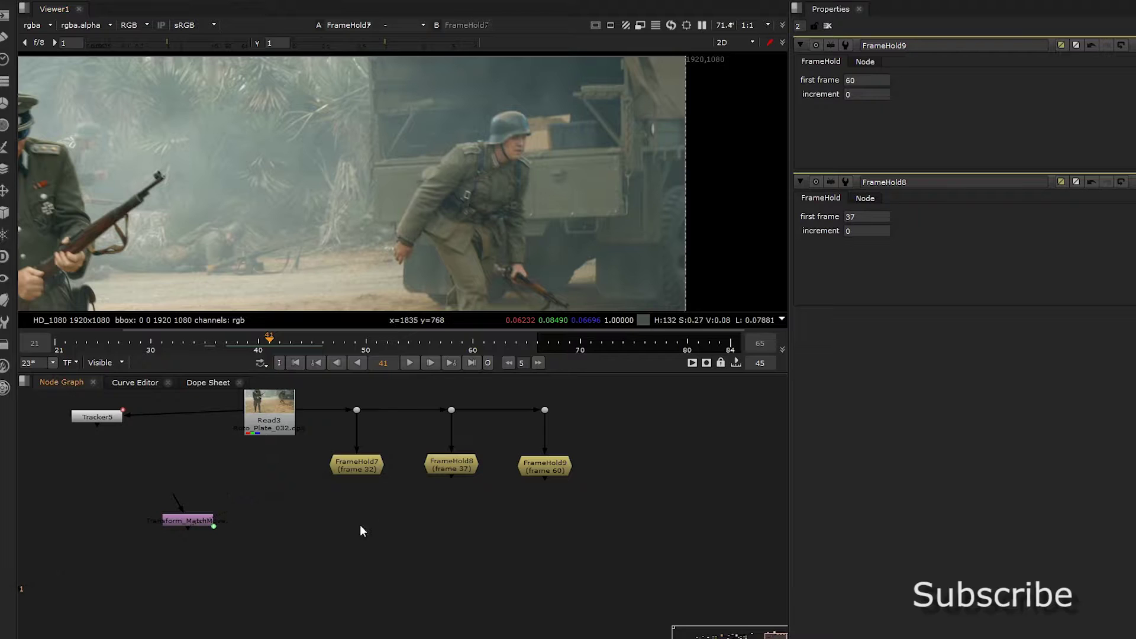
{"action": "middle_click_drag", "start_coordinate": [228, 517], "coordinate": [293, 476]}
{"action": "left_click_drag", "start_coordinate": [249, 476], "coordinate": [158, 450]}
Add a Roto node with a Blur node connected below it, and space the two apart
{"action": "middle_click_drag", "start_coordinate": [376, 498], "coordinate": [367, 517]}
{"action": "left_click", "coordinate": [374, 546]}
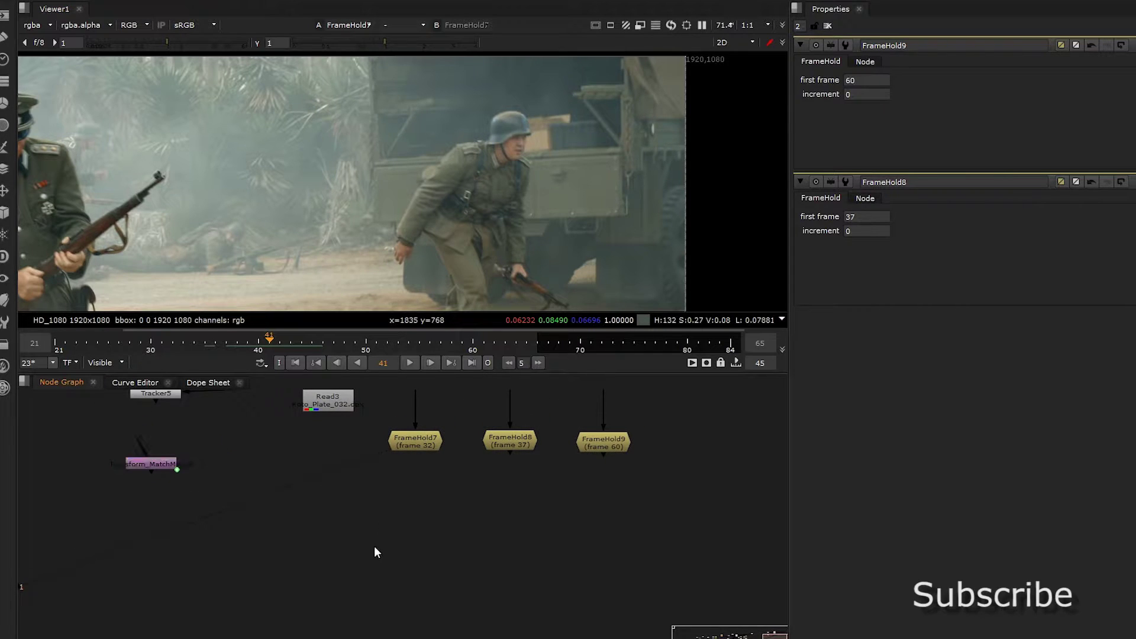
{"action": "key", "text": "Tab"}
{"action": "key", "text": "Escape"}
{"action": "key", "text": "o"}
{"action": "key", "text": "b"}
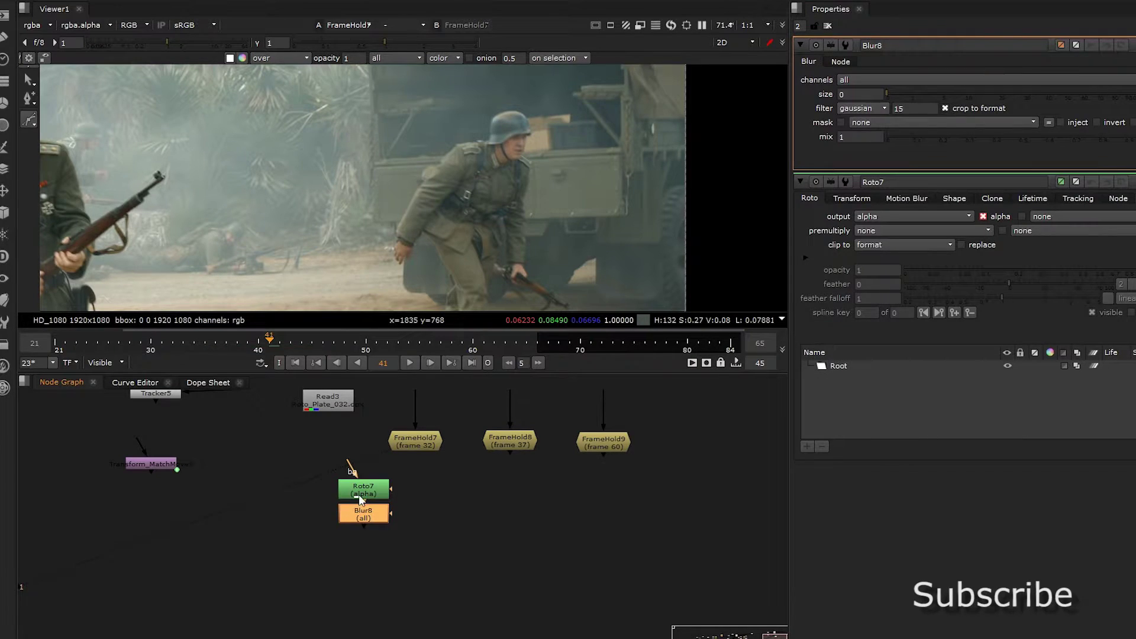
{"action": "left_click", "coordinate": [359, 479]}
{"action": "left_click", "coordinate": [361, 515]}
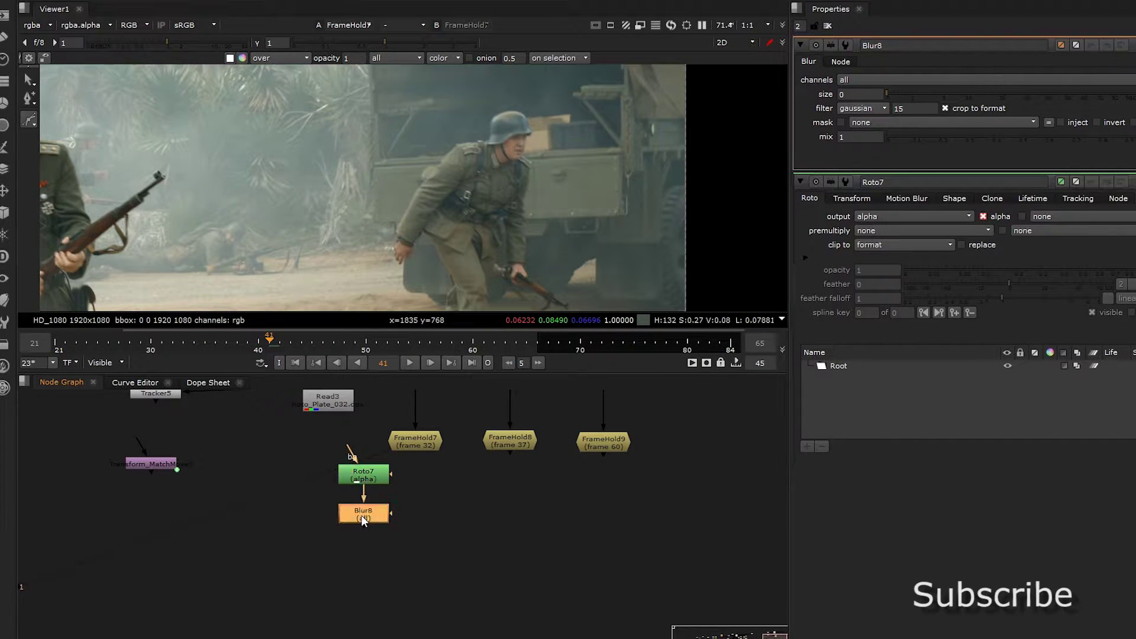
Add a Copy node with input B from the frame 32 FrameHold and input A from the Blur, and view it
{"action": "left_click", "coordinate": [385, 565]}
{"action": "key", "text": "Tab"}
{"action": "type", "text": "copy"}
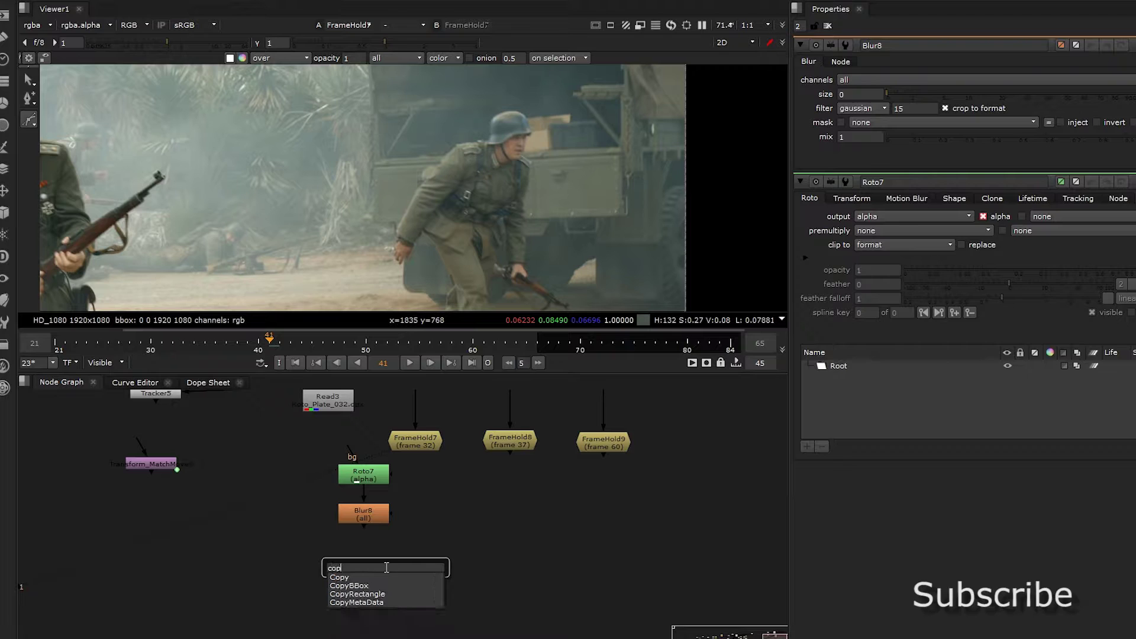
{"action": "key", "text": "Return"}
{"action": "mouse_move", "coordinate": [379, 570]}
{"action": "left_mouse_down"}
{"action": "mouse_move", "coordinate": [360, 567]}
{"action": "mouse_move", "coordinate": [415, 444]}
{"action": "mouse_move", "coordinate": [400, 556]}
{"action": "mouse_move", "coordinate": [414, 511]}
{"action": "left_mouse_up"}
{"action": "mouse_move", "coordinate": [322, 558]}
{"action": "left_mouse_down"}
{"action": "mouse_move", "coordinate": [380, 463]}
{"action": "mouse_move", "coordinate": [320, 514]}
{"action": "left_mouse_up"}
{"action": "left_click_drag", "start_coordinate": [401, 483], "coordinate": [346, 510]}
{"action": "left_click", "coordinate": [418, 513]}
{"action": "key", "text": "1"}
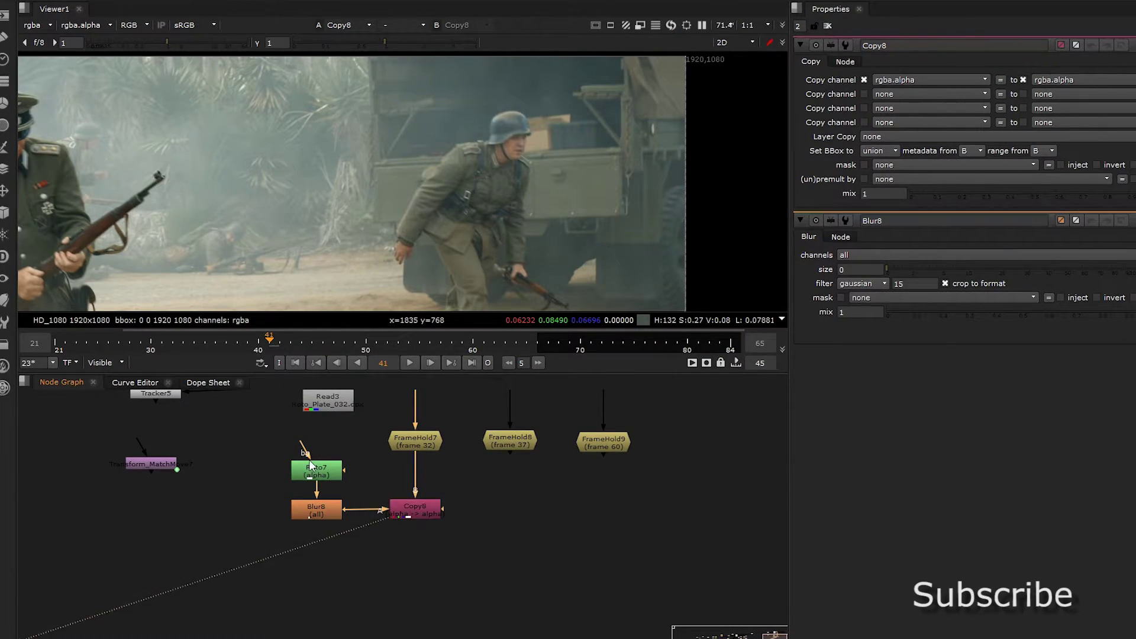
Draw a closed Bezier in the Roto node around the truck's rear, following the soldier's outline to exclude him
{"action": "double_click", "coordinate": [311, 468]}
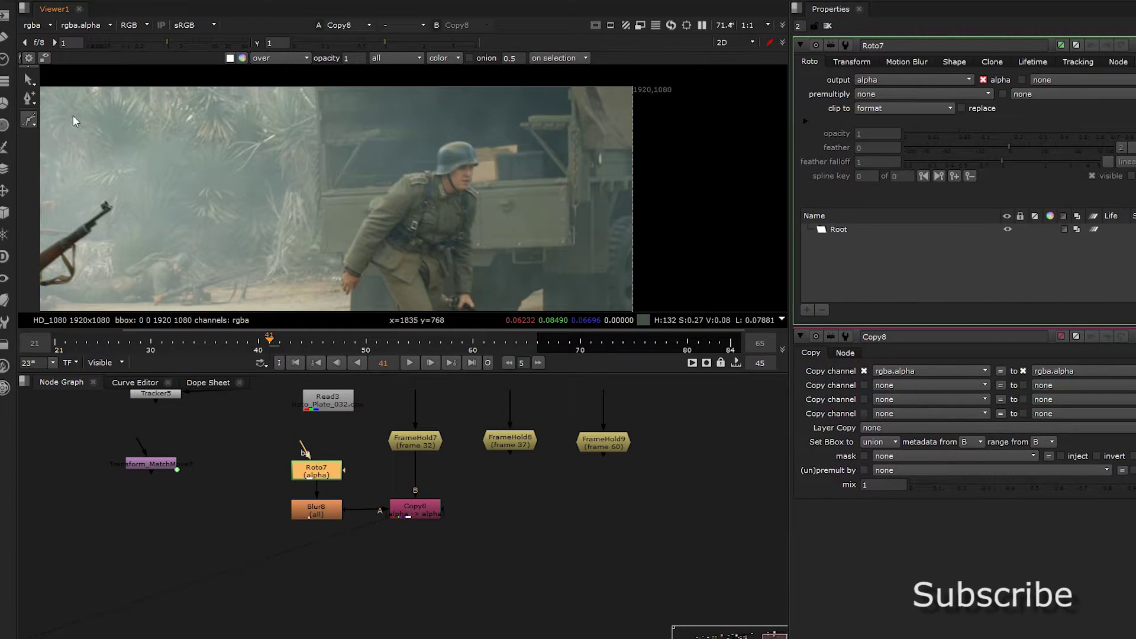
{"action": "scroll", "coordinate": [382, 176], "scroll_direction": "up", "scroll_amount": 4}
{"action": "scroll", "coordinate": [380, 186], "scroll_direction": "down", "scroll_amount": 3}
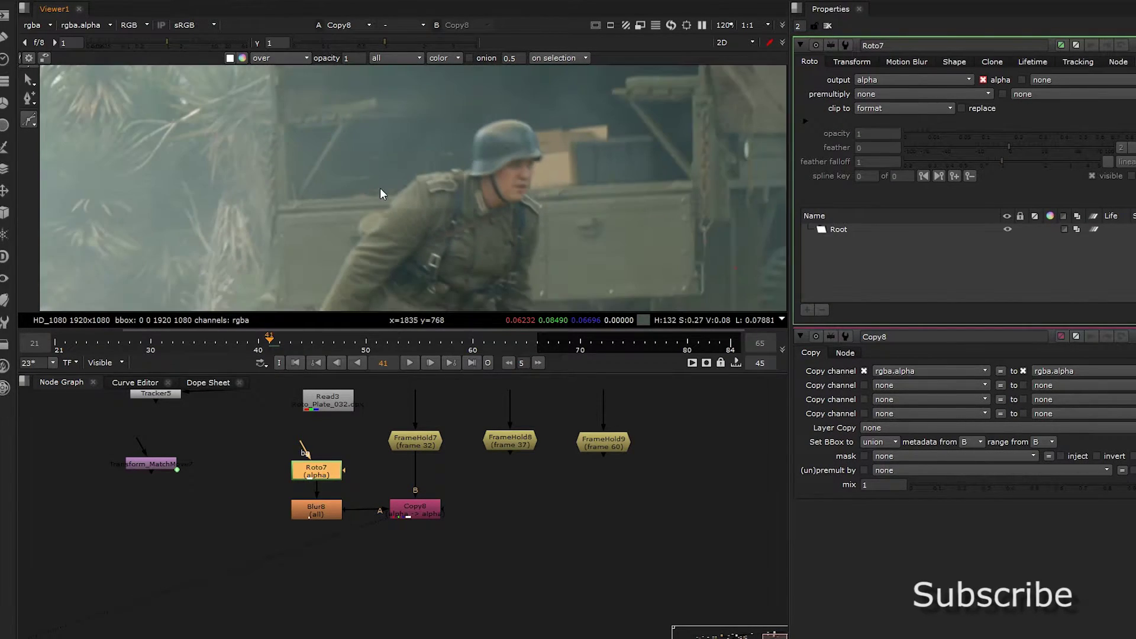
{"action": "scroll", "coordinate": [350, 170], "scroll_direction": "down", "scroll_amount": 3}
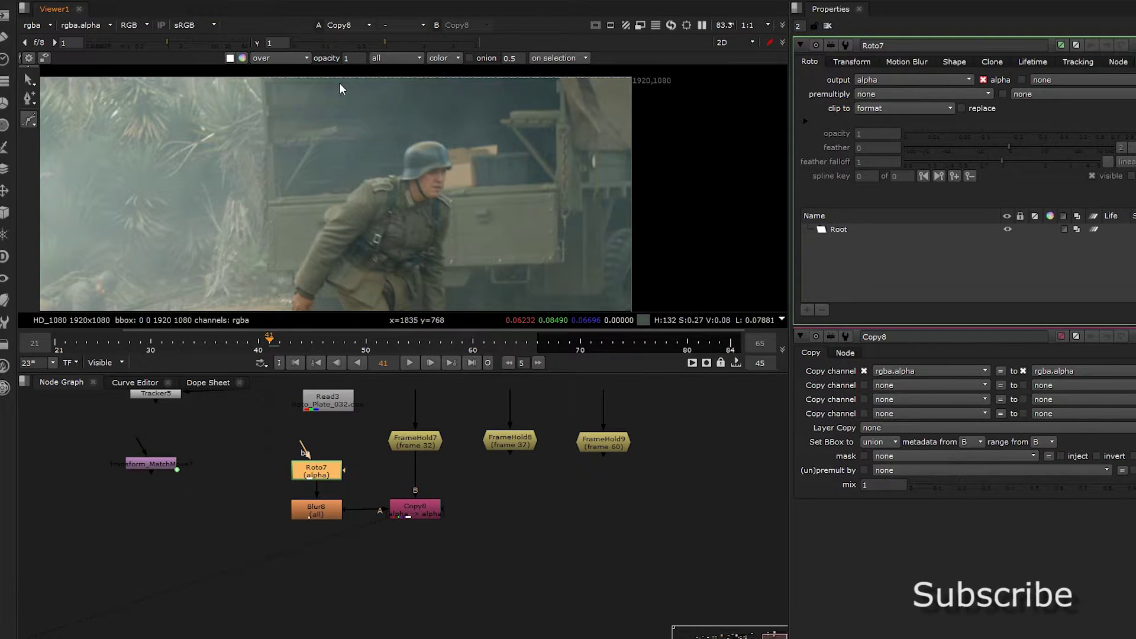
{"action": "left_click", "coordinate": [380, 98]}
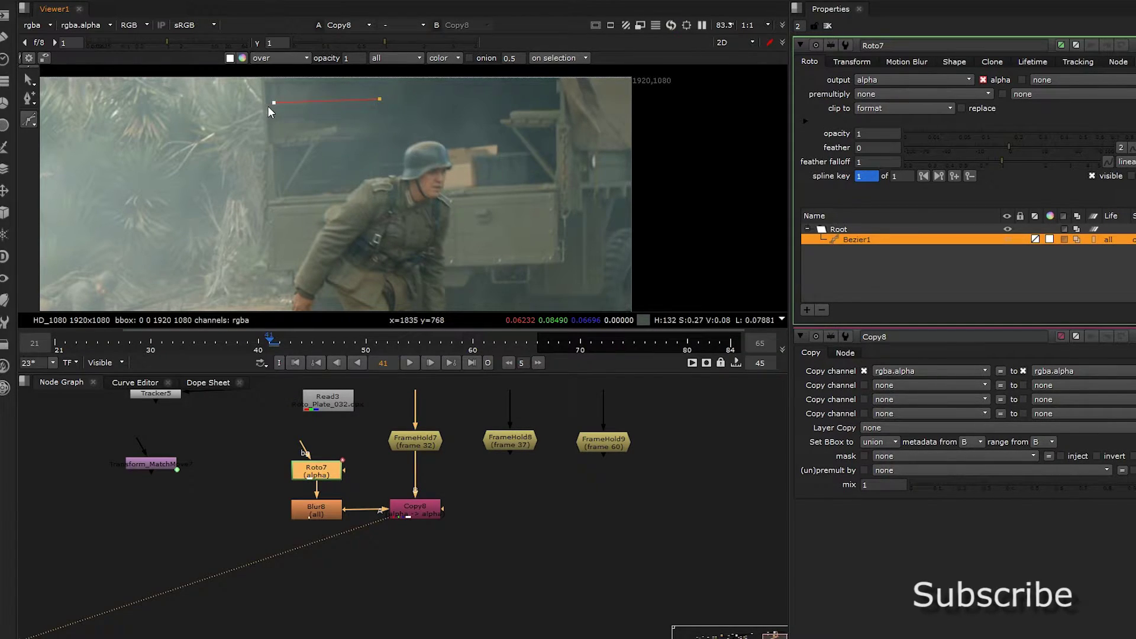
{"action": "left_click", "coordinate": [267, 186]}
{"action": "left_click", "coordinate": [290, 273]}
{"action": "left_click", "coordinate": [453, 151]}
{"action": "left_click", "coordinate": [456, 172]}
{"action": "left_click", "coordinate": [450, 232]}
{"action": "left_click", "coordinate": [454, 265]}
{"action": "left_click", "coordinate": [561, 261]}
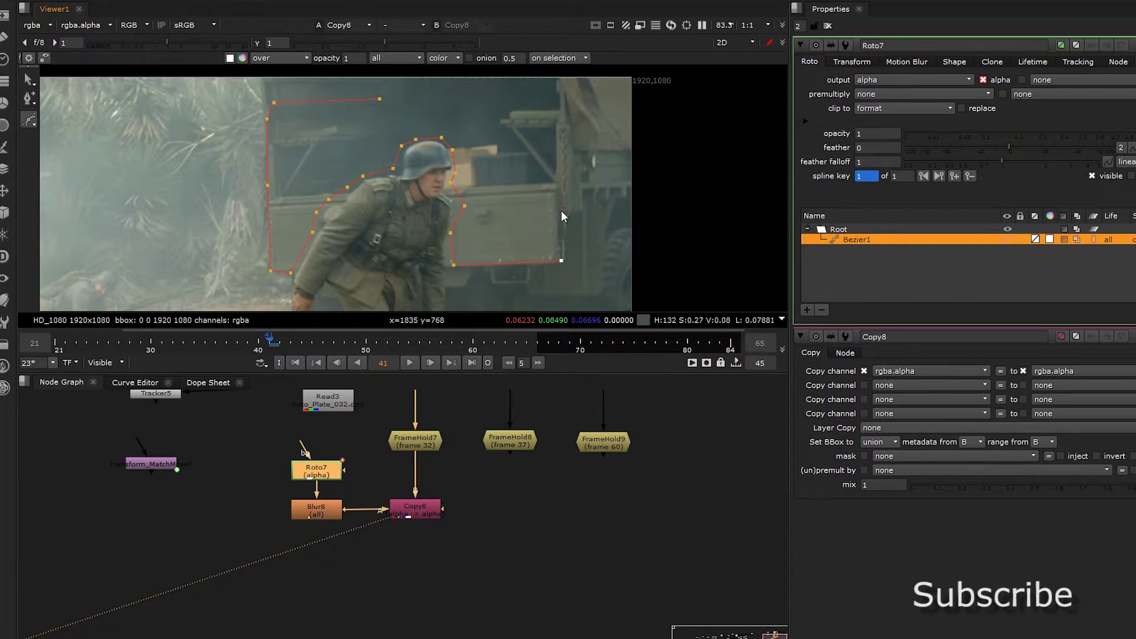
{"action": "left_click", "coordinate": [579, 210]}
{"action": "left_click", "coordinate": [568, 120]}
{"action": "left_click", "coordinate": [560, 94]}
{"action": "left_click", "coordinate": [381, 98]}
{"action": "left_click", "coordinate": [434, 511]}
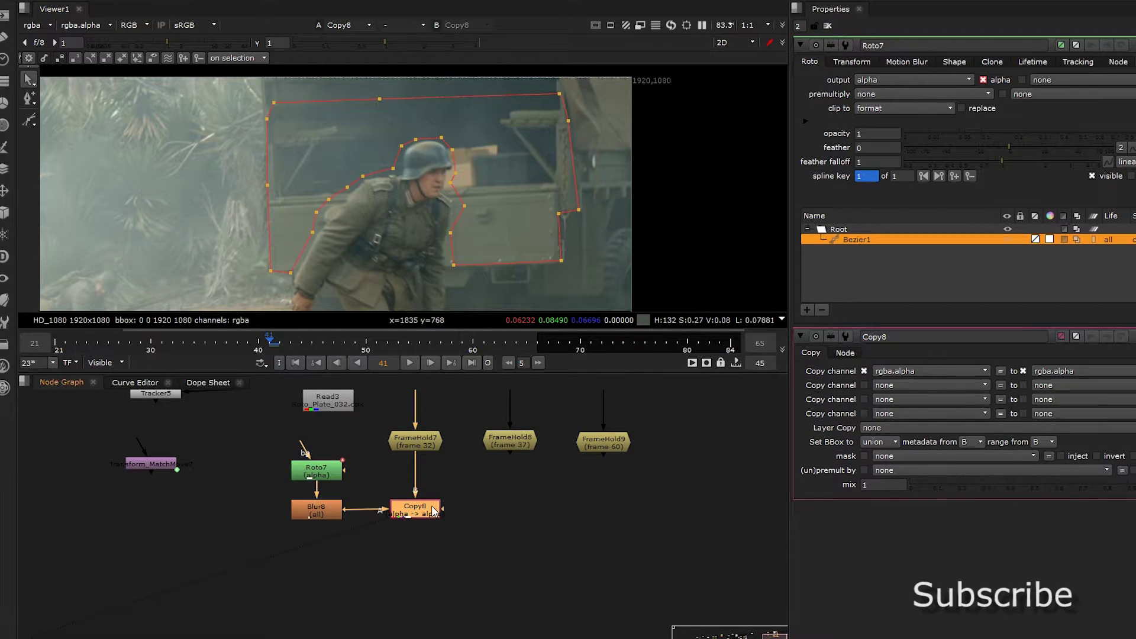
Add a Premult node beneath the Copy node of the frame 32 branch
{"action": "key", "text": "p"}
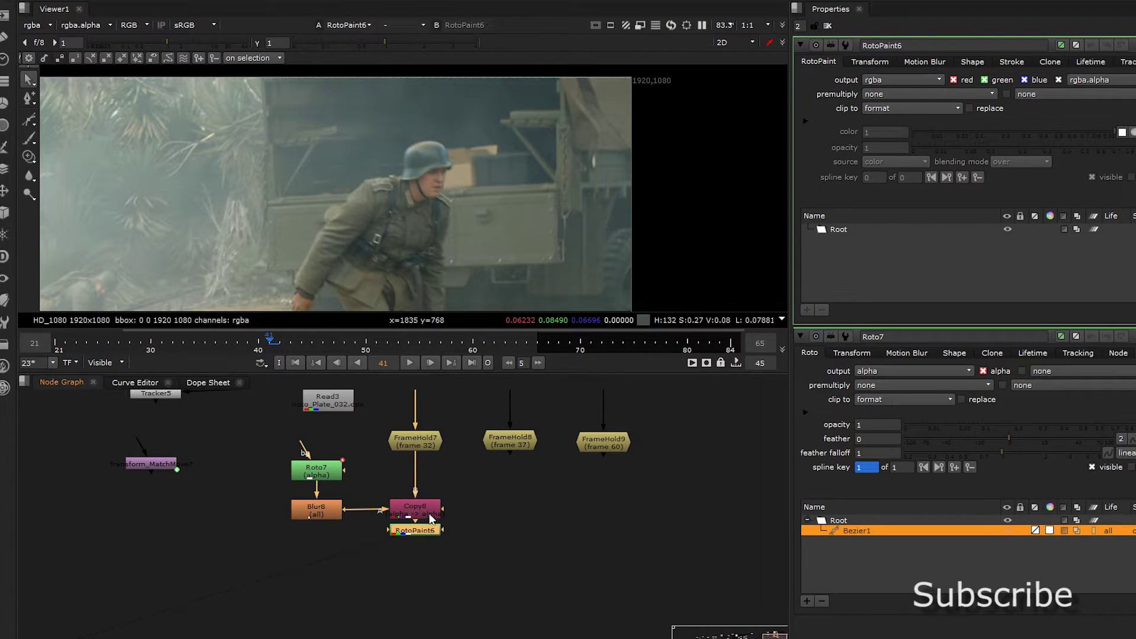
{"action": "key", "text": "Delete"}
{"action": "key", "text": "Tab"}
{"action": "type", "text": "pre"}
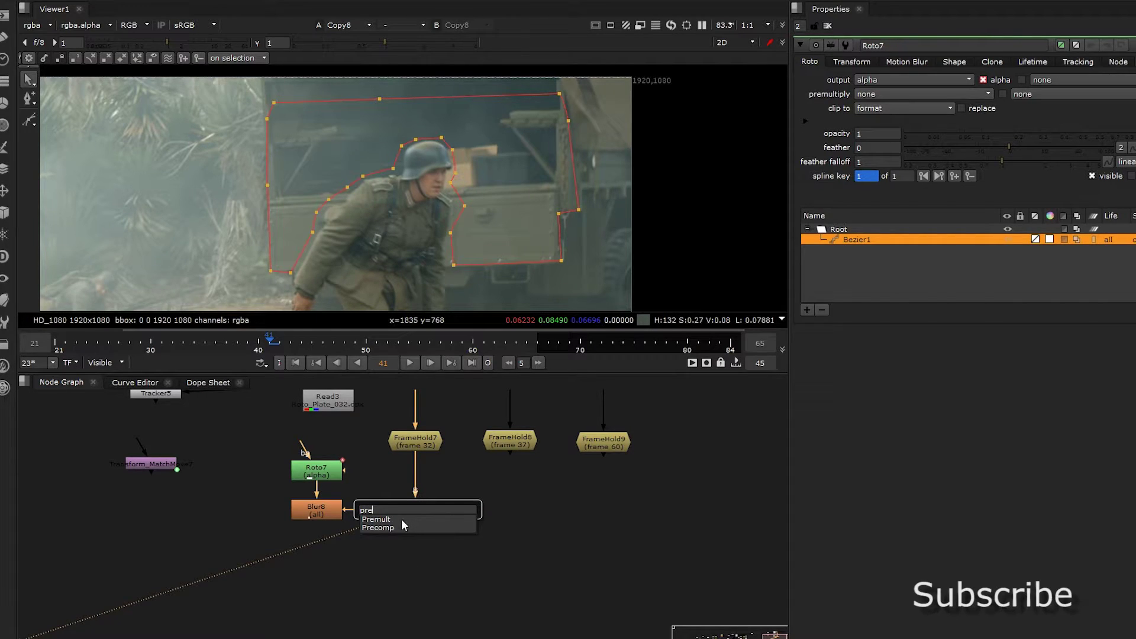
{"action": "key", "text": "Return"}
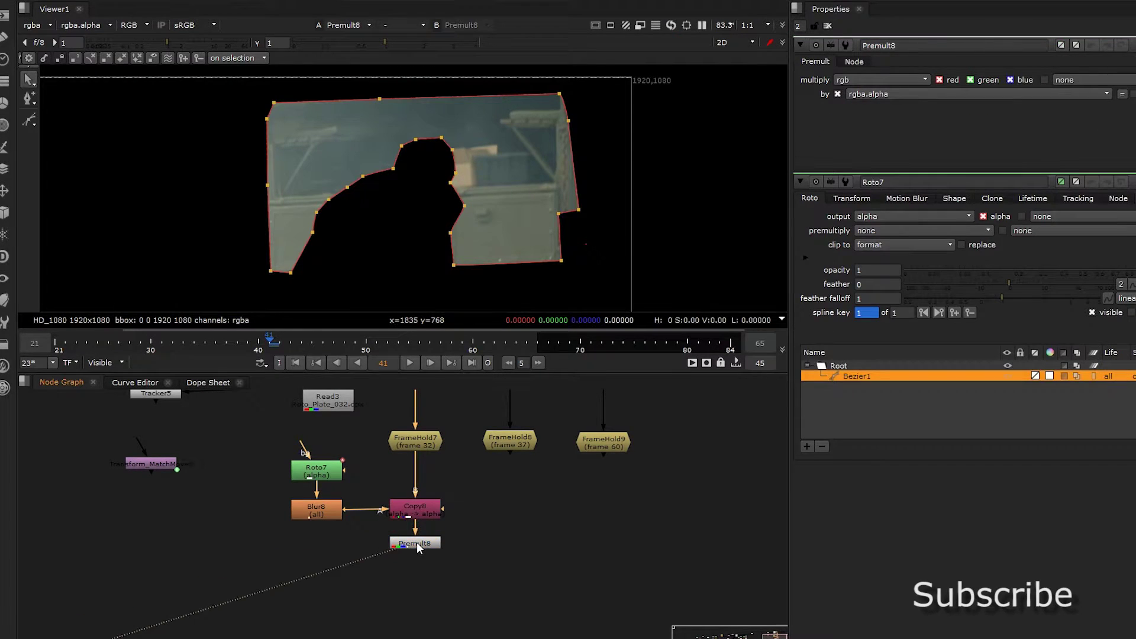
Inspect the premultiplied frame 32 patch, checking its alpha and cut edges with the overlay off and on
{"action": "key", "text": "a"}
{"action": "key", "text": "a"}
{"action": "key", "text": "o"}
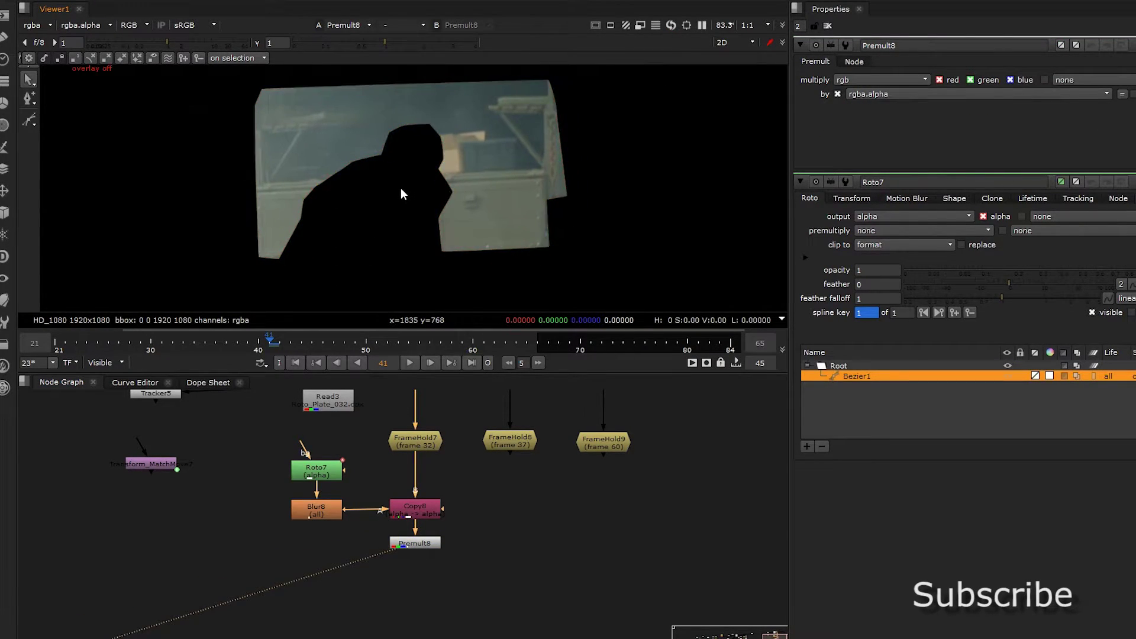
{"action": "scroll", "coordinate": [400, 143], "scroll_direction": "up", "scroll_amount": 4}
{"action": "key", "text": "o"}
{"action": "scroll", "coordinate": [374, 179], "scroll_direction": "down", "scroll_amount": 6}
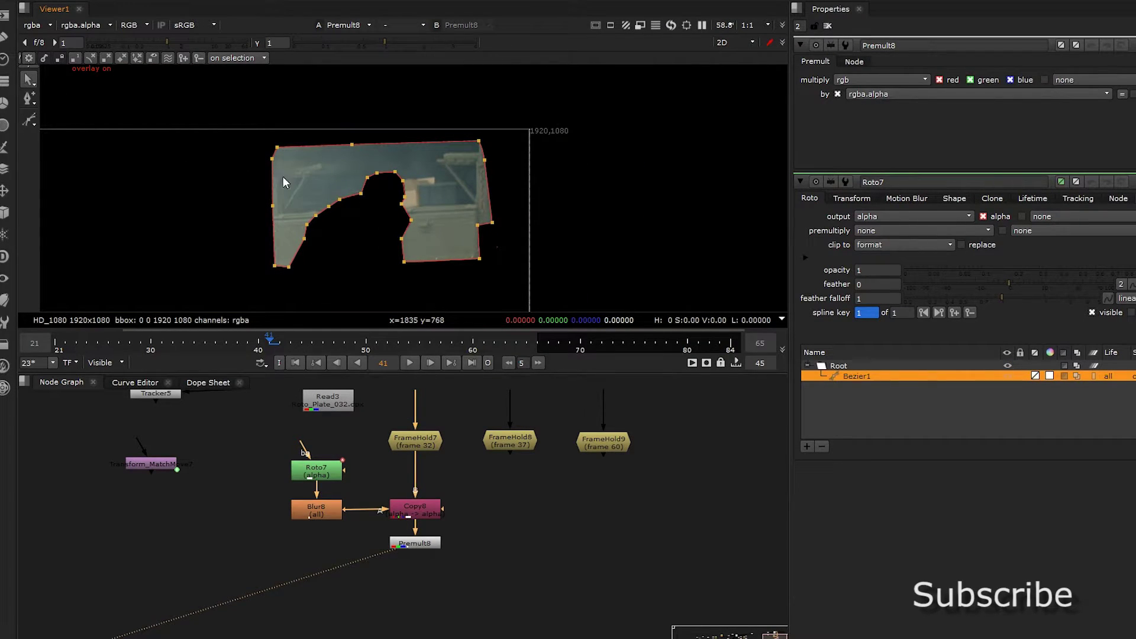
{"action": "left_click_drag", "start_coordinate": [236, 119], "coordinate": [657, 310]}
{"action": "scroll", "coordinate": [450, 185], "scroll_direction": "up", "scroll_amount": 5}
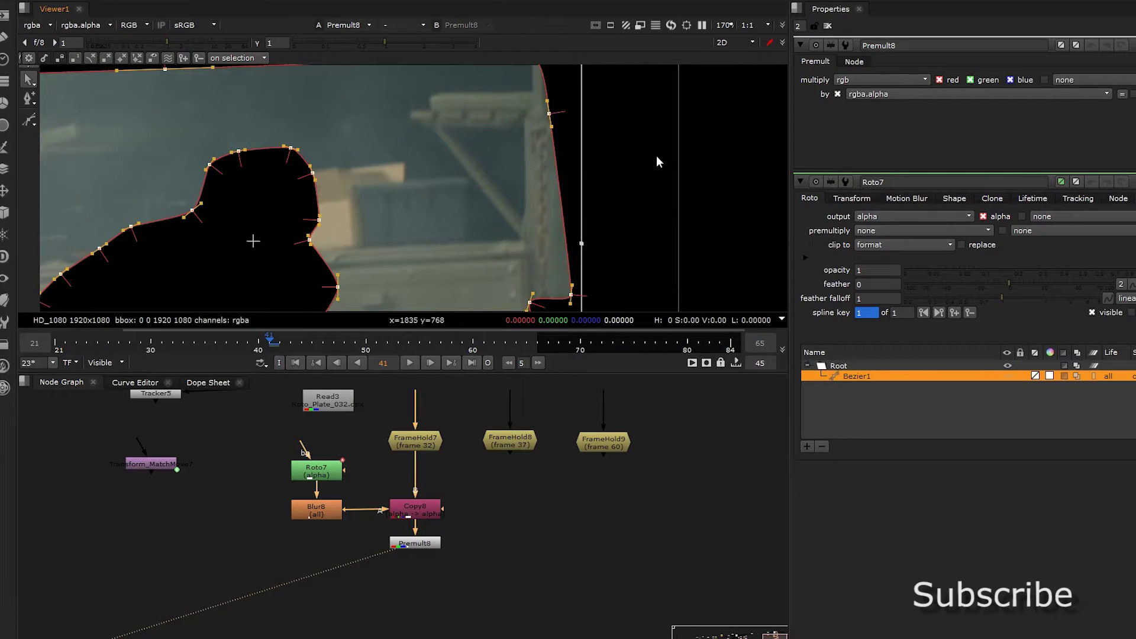
{"action": "key", "text": "a"}
{"action": "key", "text": "a"}
{"action": "middle_click_drag", "start_coordinate": [381, 216], "coordinate": [520, 172]}
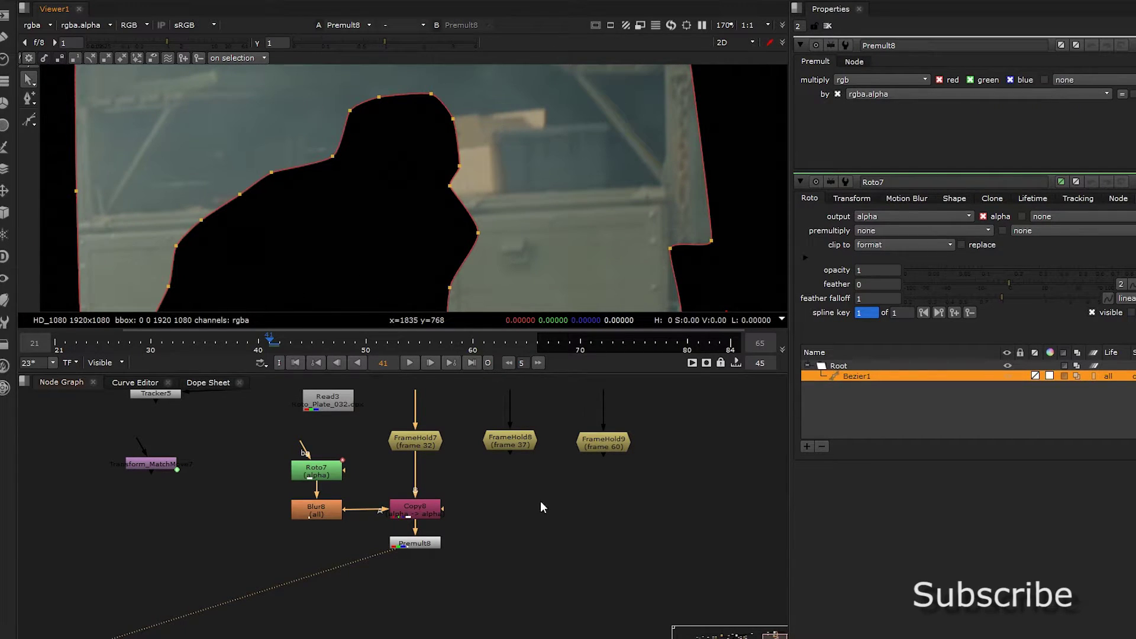
Shift the frame 37 and frame 60 FrameHolds slightly away from the frame 32 branch and view the frame 37 hold
{"action": "middle_click_drag", "start_coordinate": [513, 503], "coordinate": [469, 533]}
{"action": "left_click", "coordinate": [226, 458]}
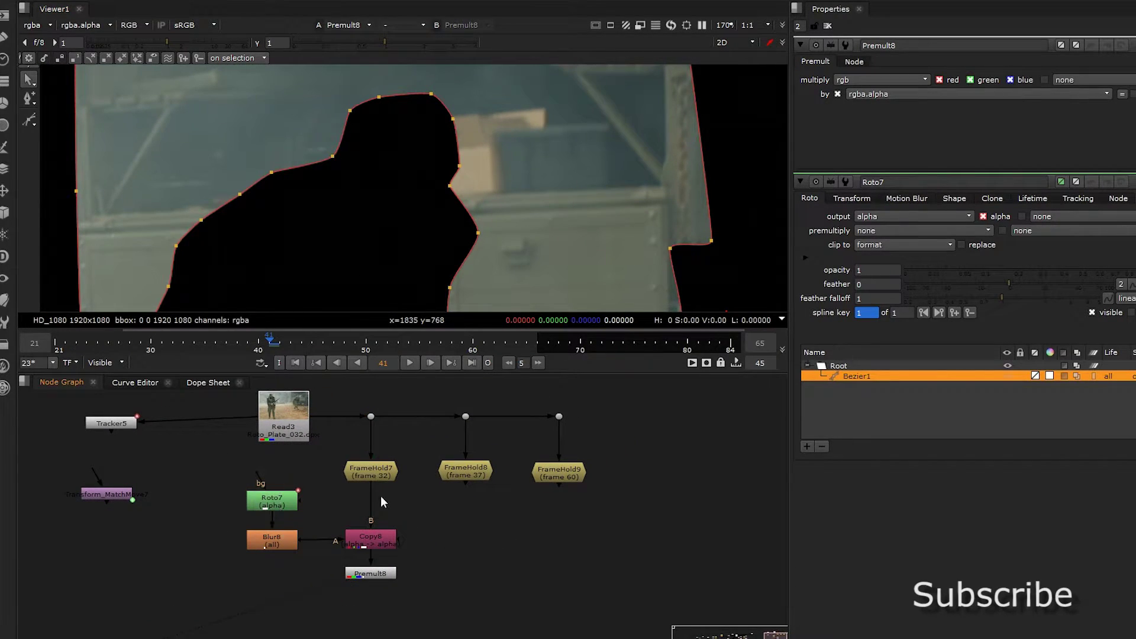
{"action": "left_click", "coordinate": [474, 476]}
{"action": "left_click_drag", "start_coordinate": [424, 529], "coordinate": [643, 397]}
{"action": "left_click_drag", "start_coordinate": [476, 488], "coordinate": [499, 487]}
{"action": "left_click", "coordinate": [500, 497]}
{"action": "left_click", "coordinate": [498, 488]}
{"action": "key", "text": "1"}
{"action": "middle_click_drag", "start_coordinate": [485, 493], "coordinate": [519, 487]}
{"action": "scroll", "coordinate": [517, 207], "scroll_direction": "down", "scroll_amount": 3}
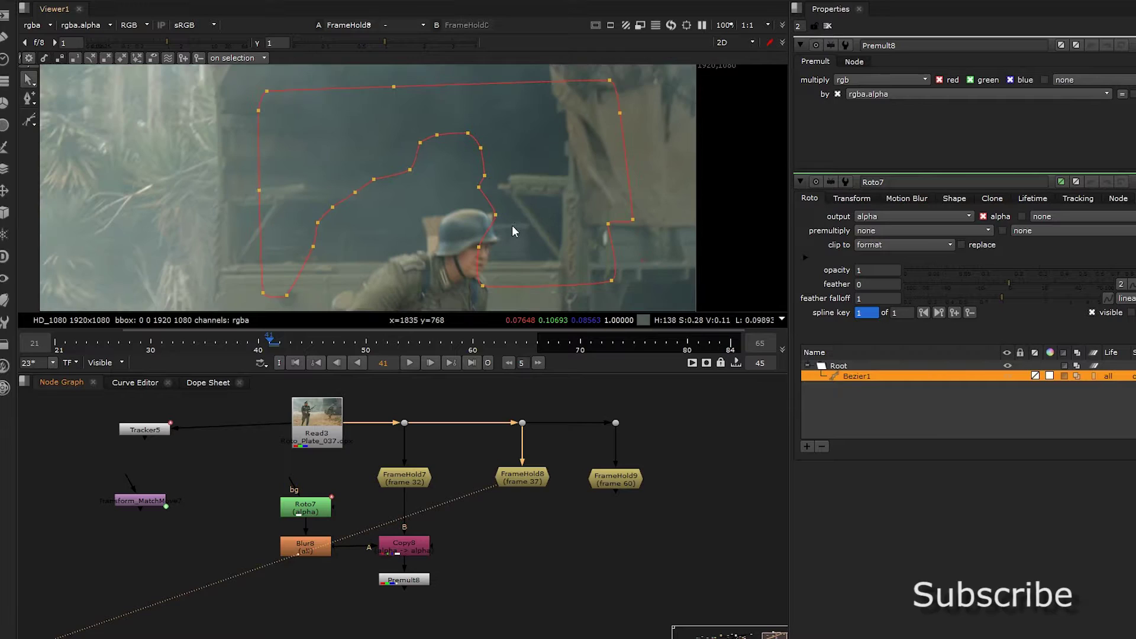
{"action": "middle_click_drag", "start_coordinate": [512, 225], "coordinate": [513, 146]}
Move the frame 37 and frame 60 FrameHolds with their dots further from the frame 32 branch to make room
{"action": "left_click", "coordinate": [528, 481]}
{"action": "left_click", "coordinate": [507, 524]}
{"action": "left_click", "coordinate": [524, 485]}
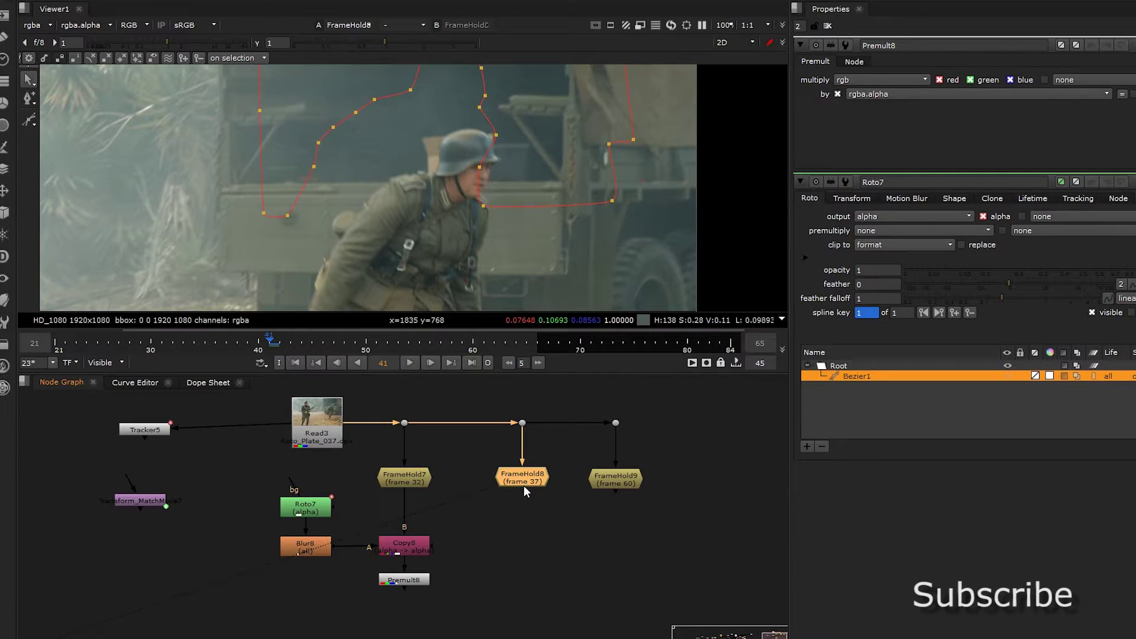
{"action": "left_click_drag", "start_coordinate": [471, 389], "coordinate": [678, 488]}
{"action": "left_click_drag", "start_coordinate": [549, 486], "coordinate": [639, 486]}
Add a Roto node with a Blur node connected below it, next to the frame 37 FrameHold
{"action": "left_click", "coordinate": [598, 519]}
{"action": "key", "text": "Tab"}
{"action": "type", "text": "roto"}
{"action": "key", "text": "Return"}
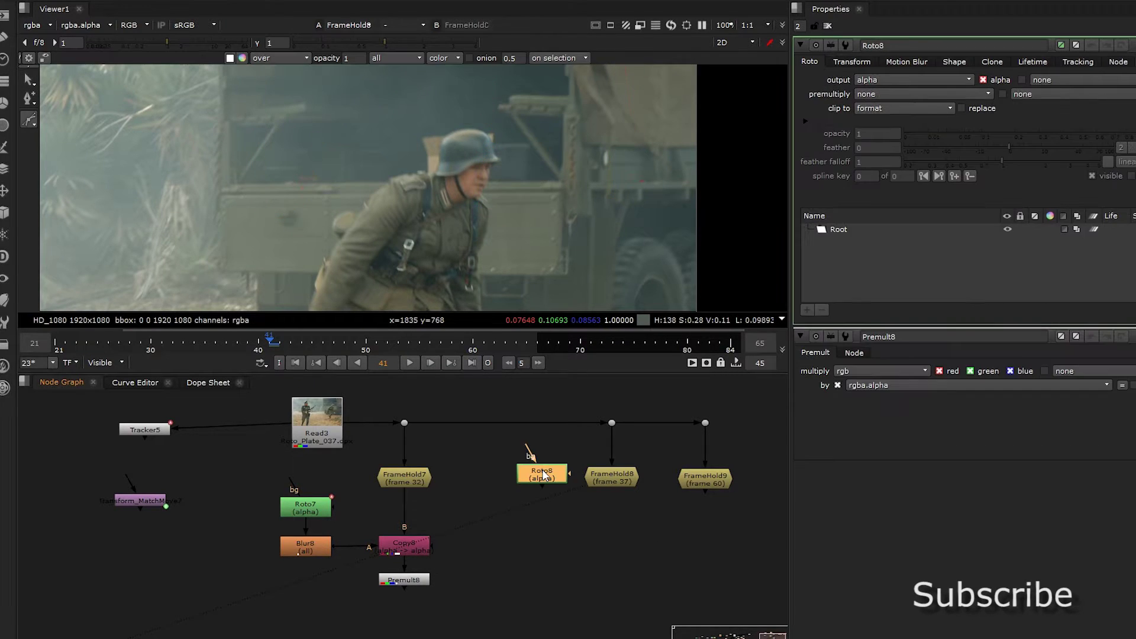
{"action": "key", "text": "b"}
Add a Copy node with input B from the frame 37 FrameHold and input A from the new Blur, and view it
{"action": "key", "text": "Tab"}
{"action": "type", "text": "copy"}
{"action": "key", "text": "Return"}
{"action": "left_click_drag", "start_coordinate": [625, 526], "coordinate": [614, 477]}
{"action": "left_click_drag", "start_coordinate": [497, 445], "coordinate": [476, 477]}
{"action": "left_click_drag", "start_coordinate": [439, 438], "coordinate": [574, 533]}
{"action": "left_click_drag", "start_coordinate": [523, 490], "coordinate": [530, 539]}
{"action": "left_click_drag", "start_coordinate": [603, 525], "coordinate": [551, 538]}
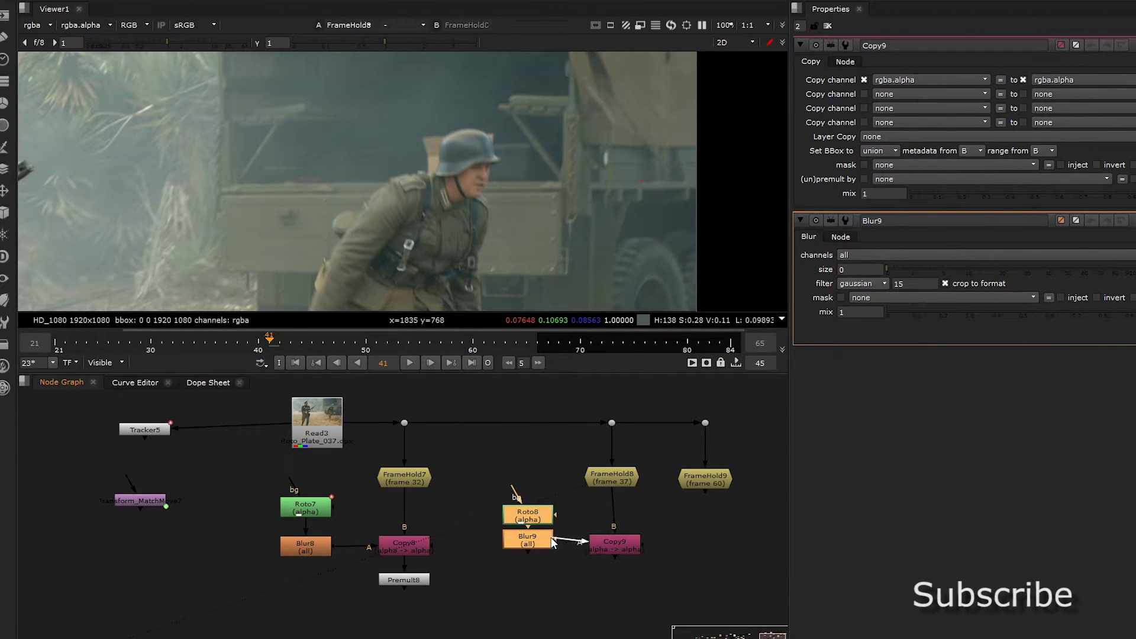
{"action": "left_click", "coordinate": [621, 549]}
{"action": "key", "text": "1"}
Start a Bezier in the frame 37 branch's Roto, tracing the soldier's outline along his back, over the helmet and down his chest
{"action": "double_click", "coordinate": [539, 514]}
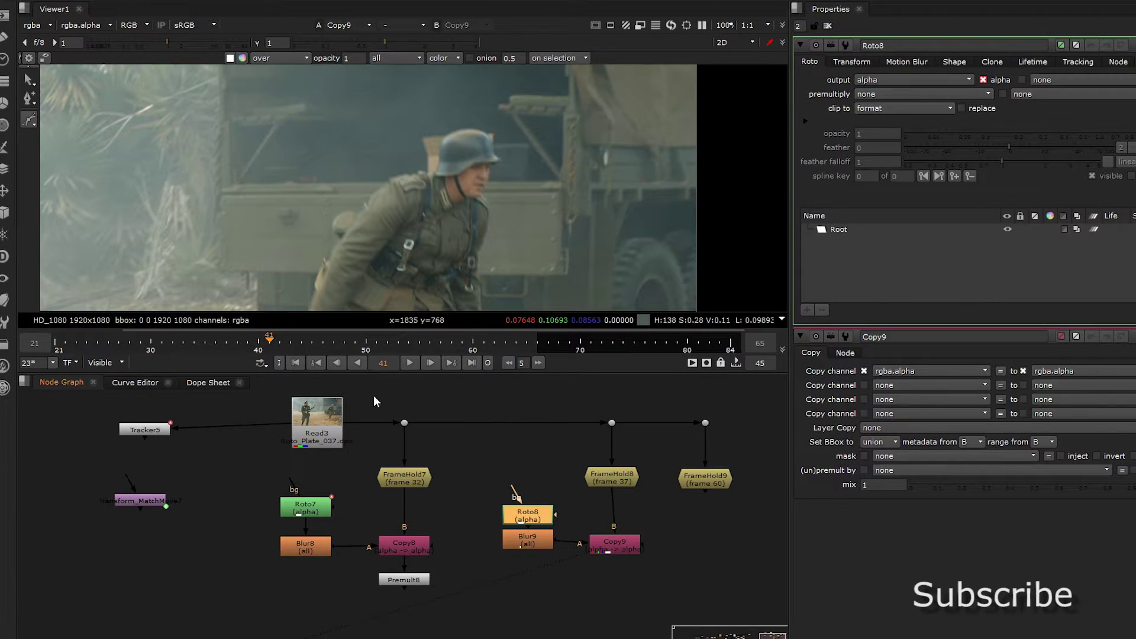
{"action": "scroll", "coordinate": [324, 251], "scroll_direction": "up", "scroll_amount": 3}
{"action": "left_click", "coordinate": [293, 250]}
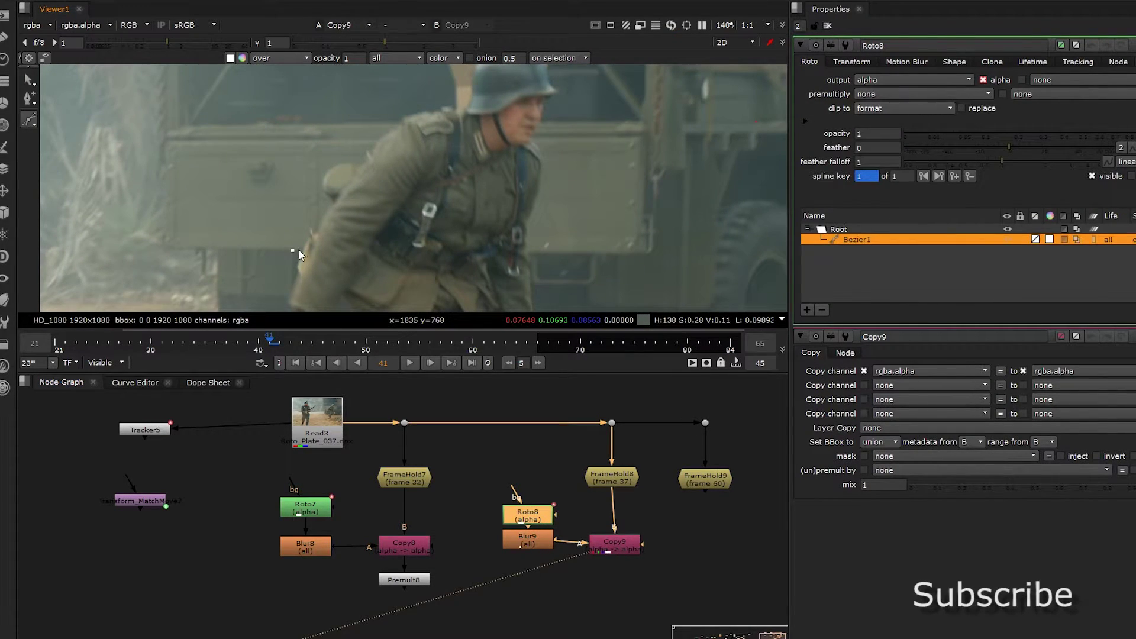
{"action": "left_click", "coordinate": [327, 166]}
{"action": "left_click", "coordinate": [348, 159]}
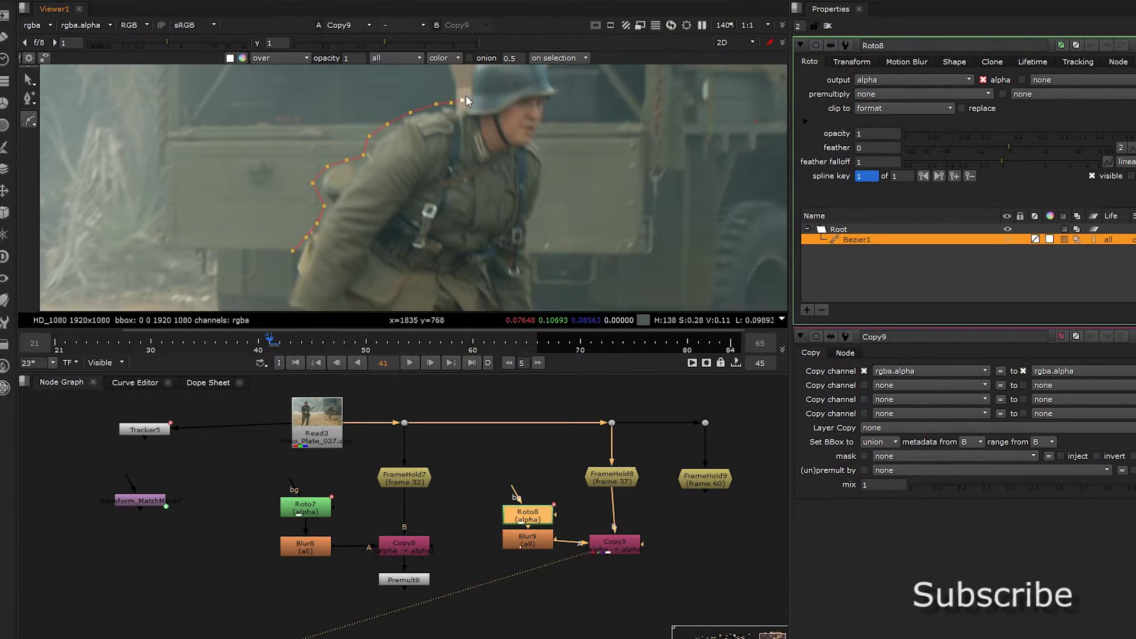
{"action": "scroll", "coordinate": [467, 90], "scroll_direction": "up", "scroll_amount": 3}
{"action": "left_click", "coordinate": [529, 79]}
{"action": "left_click", "coordinate": [574, 84]}
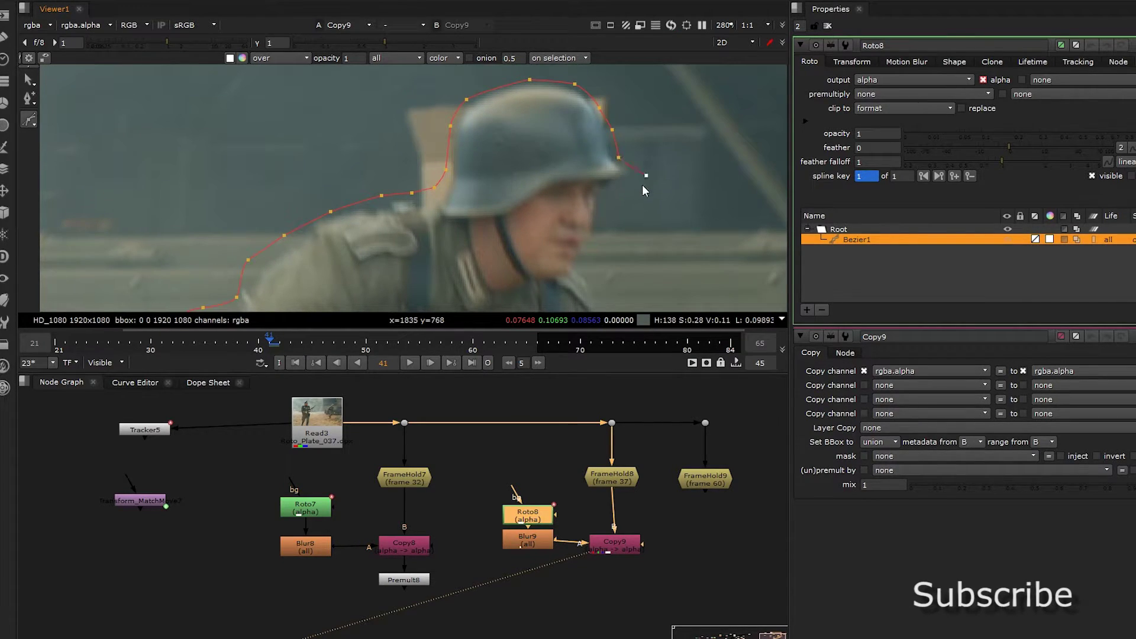
{"action": "scroll", "coordinate": [532, 211], "scroll_direction": "down", "scroll_amount": 3}
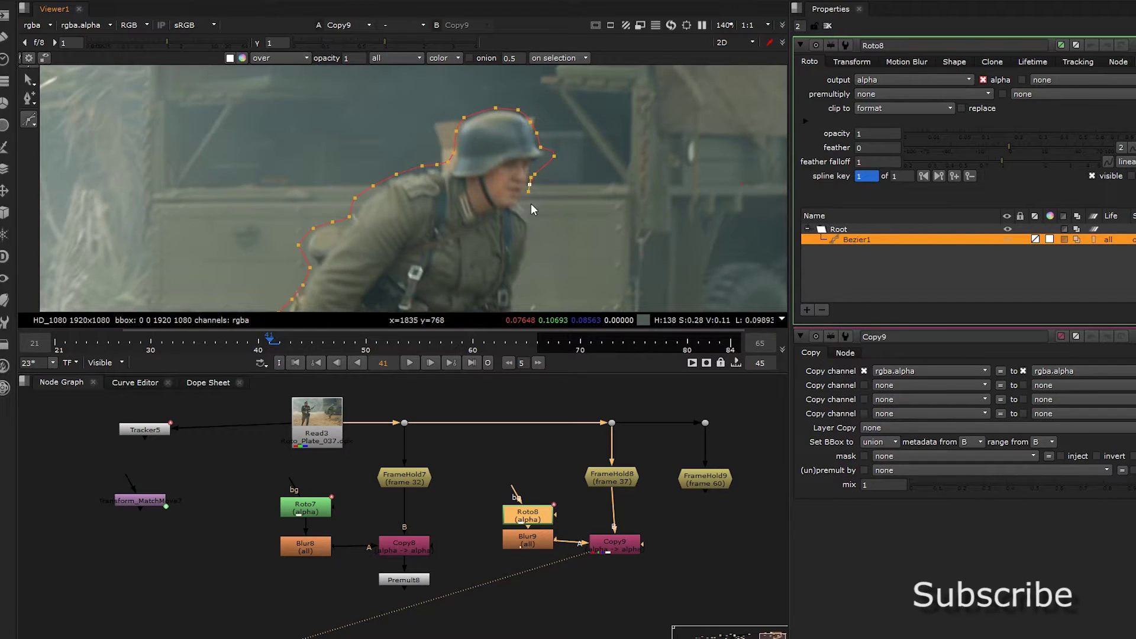
{"action": "left_click", "coordinate": [521, 272]}
{"action": "middle_click_drag", "start_coordinate": [517, 261], "coordinate": [502, 203]}
{"action": "left_click", "coordinate": [501, 240]}
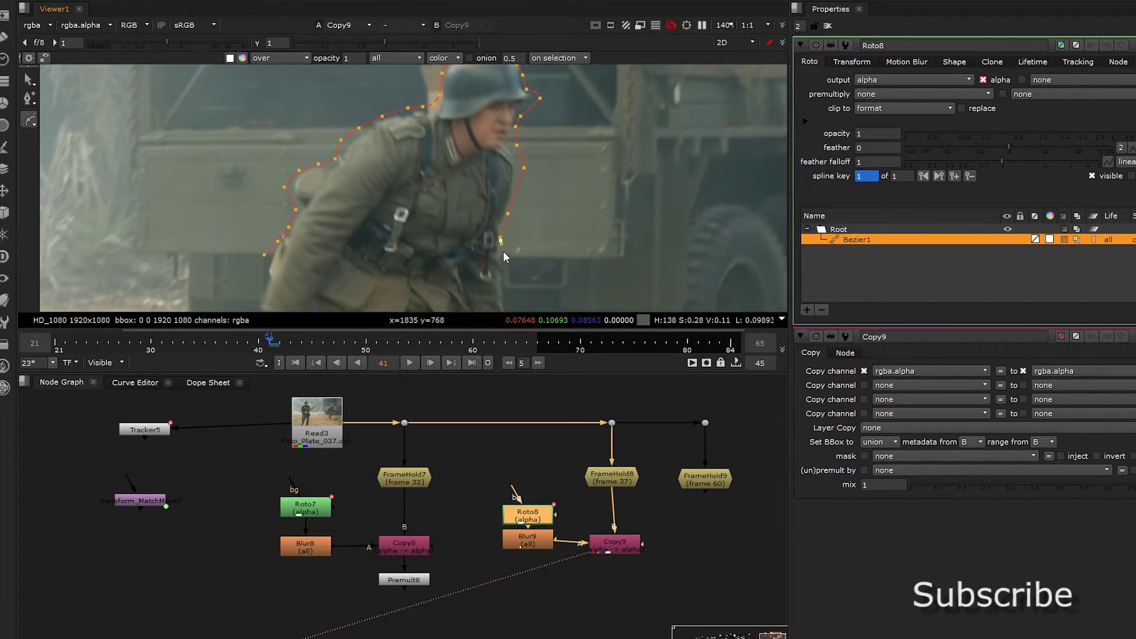
Continue the Bezier around the edges of the truck's rear opening and tailgate, and close it at its starting point
{"action": "left_click", "coordinate": [653, 199]}
{"action": "middle_click_drag", "start_coordinate": [631, 86], "coordinate": [641, 286]}
{"action": "scroll", "coordinate": [658, 250], "scroll_direction": "down", "scroll_amount": 3}
{"action": "left_click", "coordinate": [660, 250]}
{"action": "left_click", "coordinate": [636, 167]}
{"action": "middle_click_drag", "start_coordinate": [490, 172], "coordinate": [478, 104]}
{"action": "left_click", "coordinate": [367, 87]}
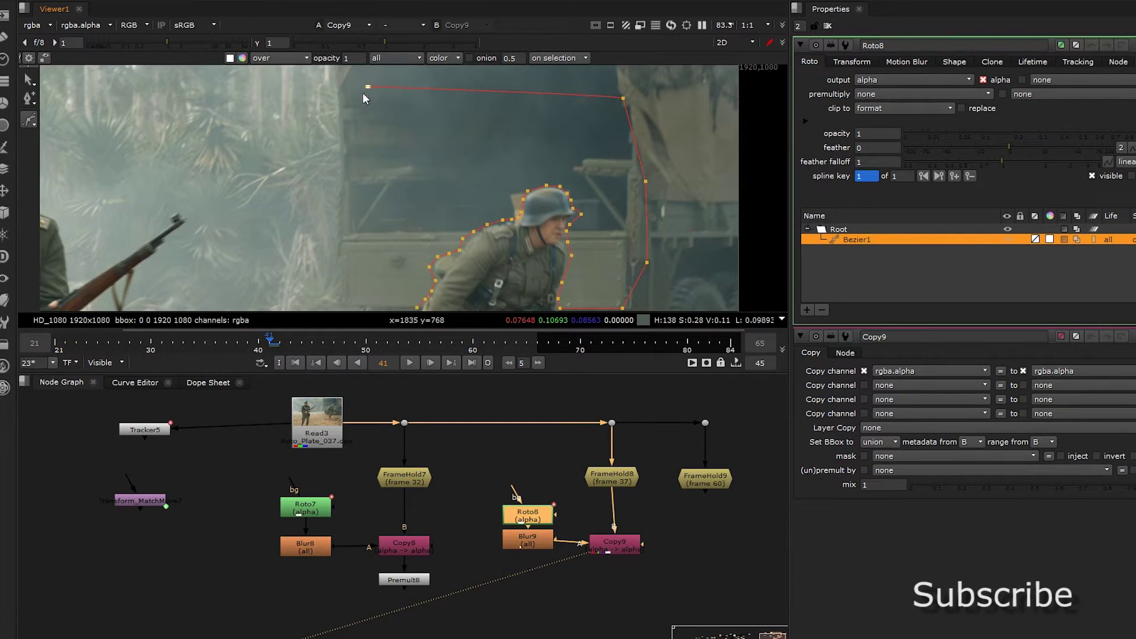
{"action": "middle_click_drag", "start_coordinate": [337, 253], "coordinate": [332, 175]}
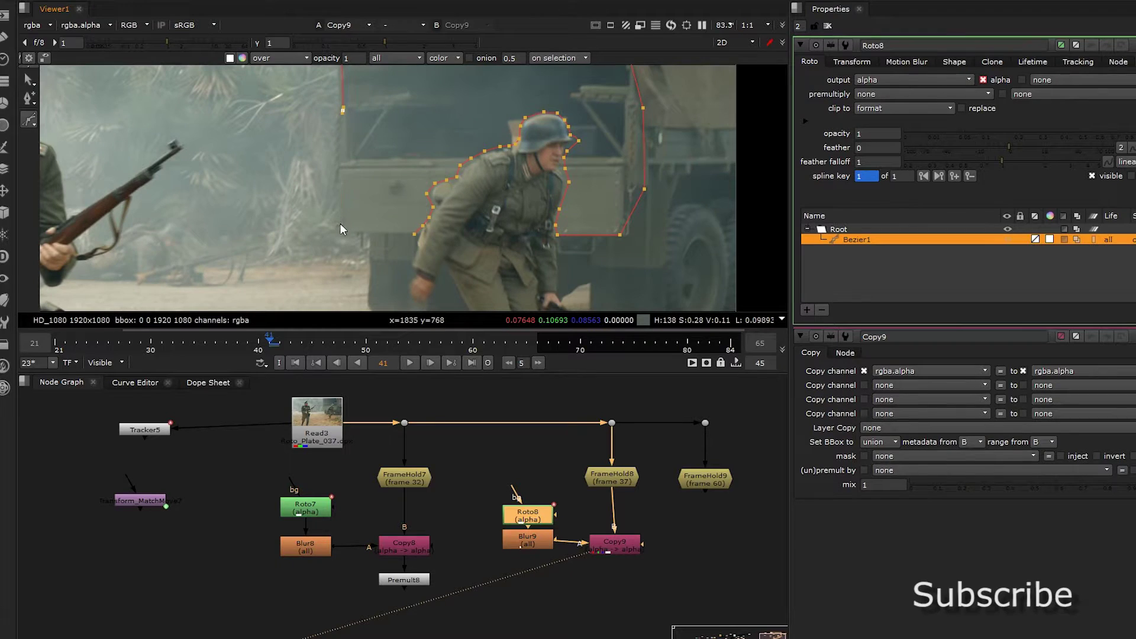
{"action": "left_click", "coordinate": [414, 233]}
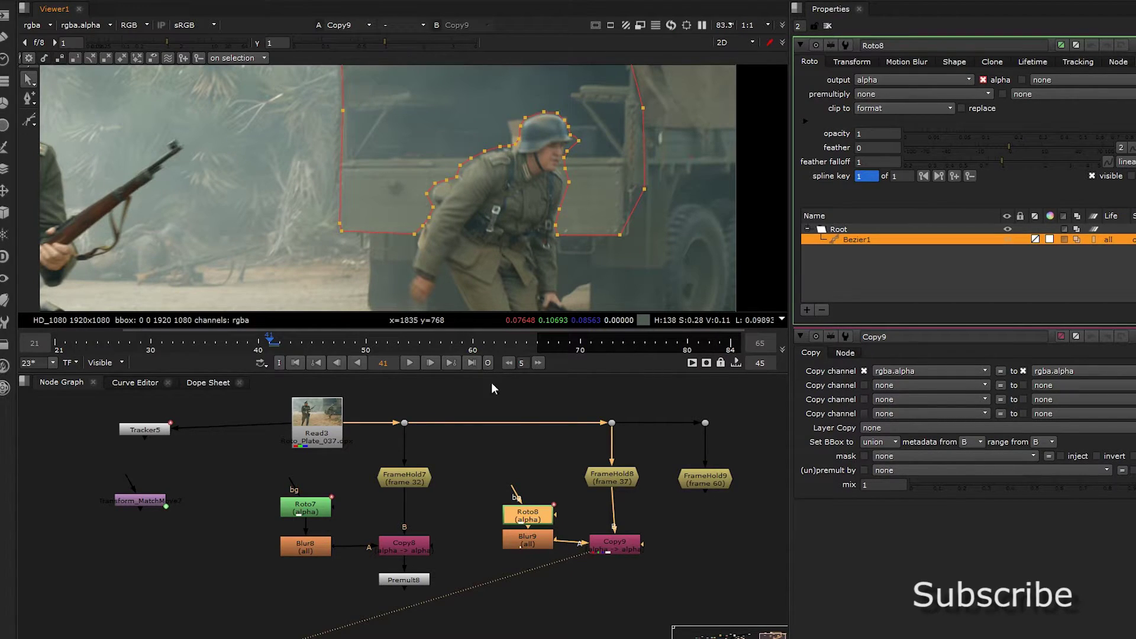
Add a Premult node beneath the Copy node of the frame 37 branch
{"action": "left_click", "coordinate": [615, 545]}
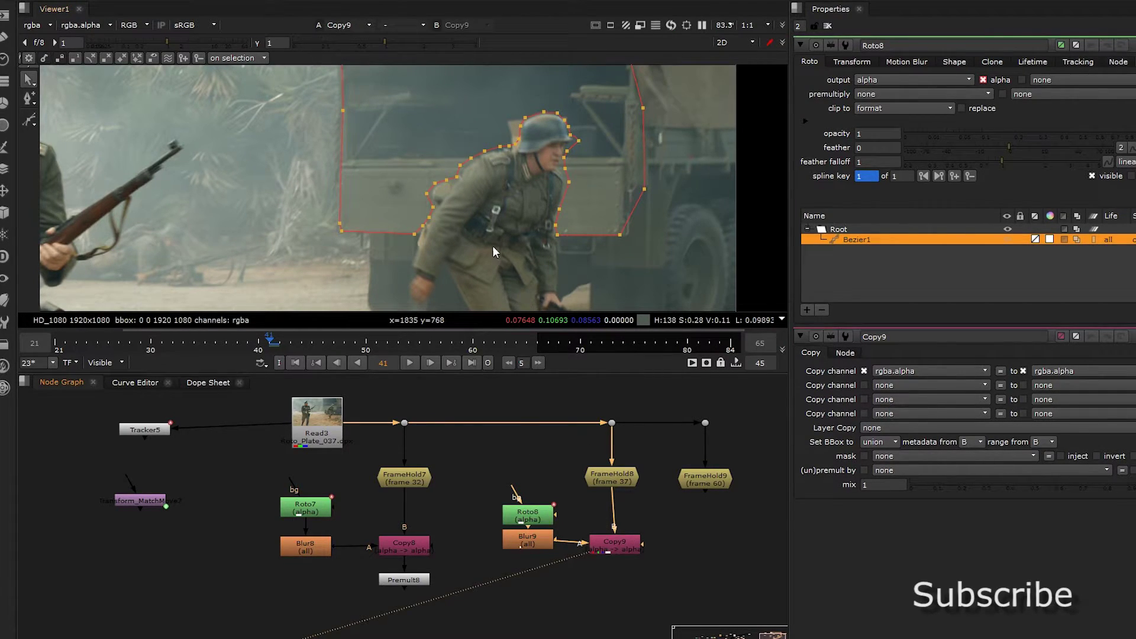
{"action": "left_click", "coordinate": [618, 549]}
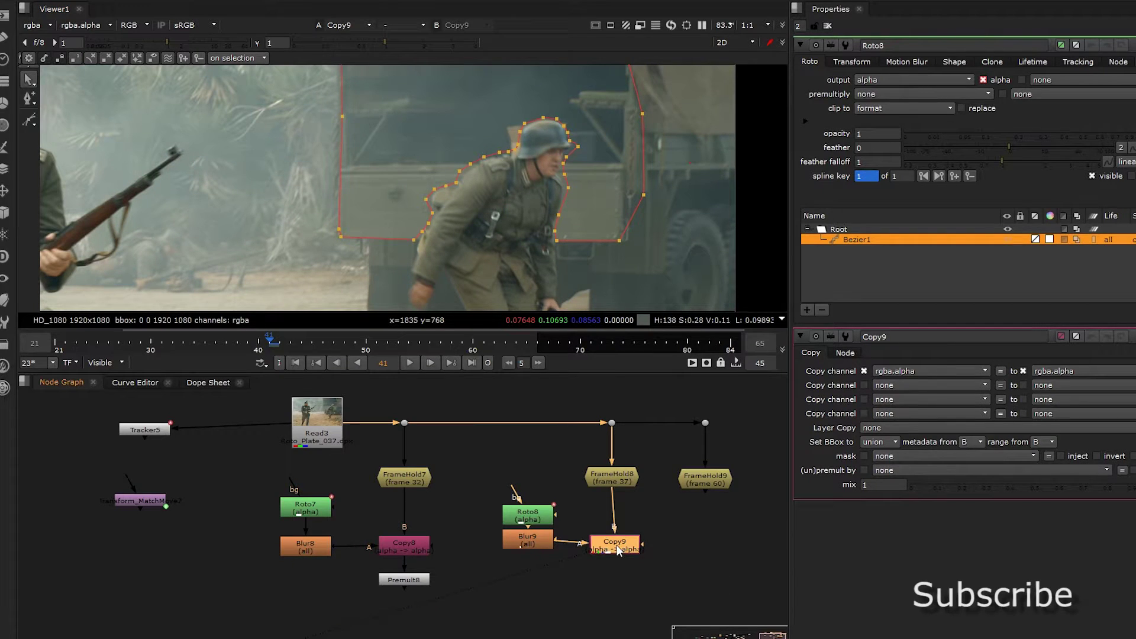
{"action": "key", "text": "Tab"}
{"action": "type", "text": "Premult"}
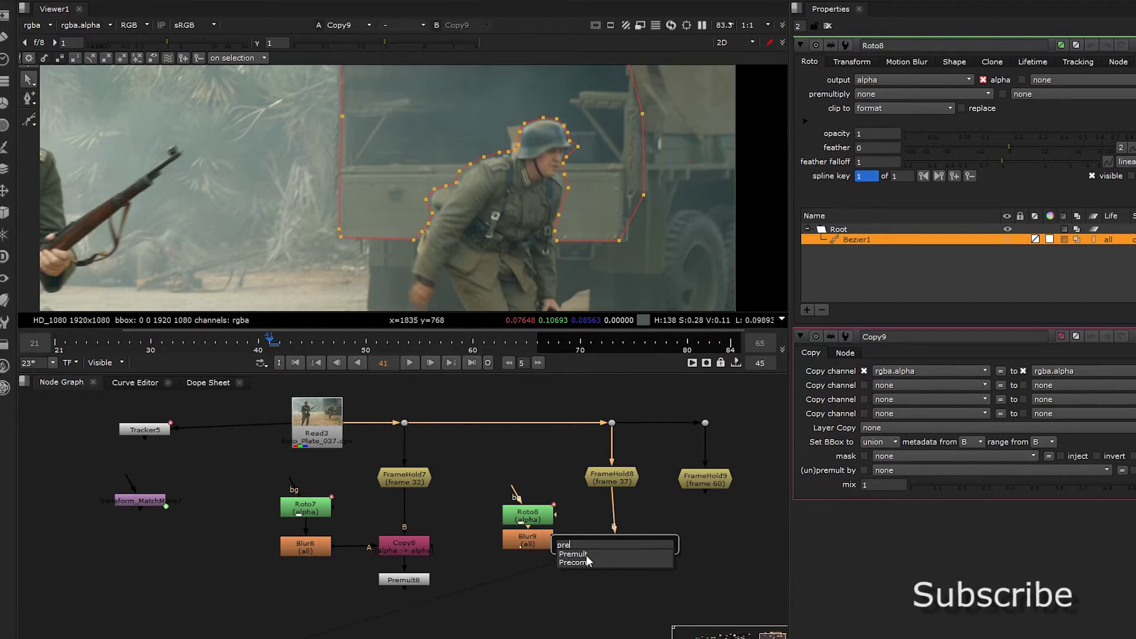
{"action": "left_click", "coordinate": [586, 556]}
View the frame 60 FrameHold and move it with its dot further away from the frame 37 branch
{"action": "left_click", "coordinate": [691, 545]}
{"action": "middle_click_drag", "start_coordinate": [691, 544], "coordinate": [517, 544]}
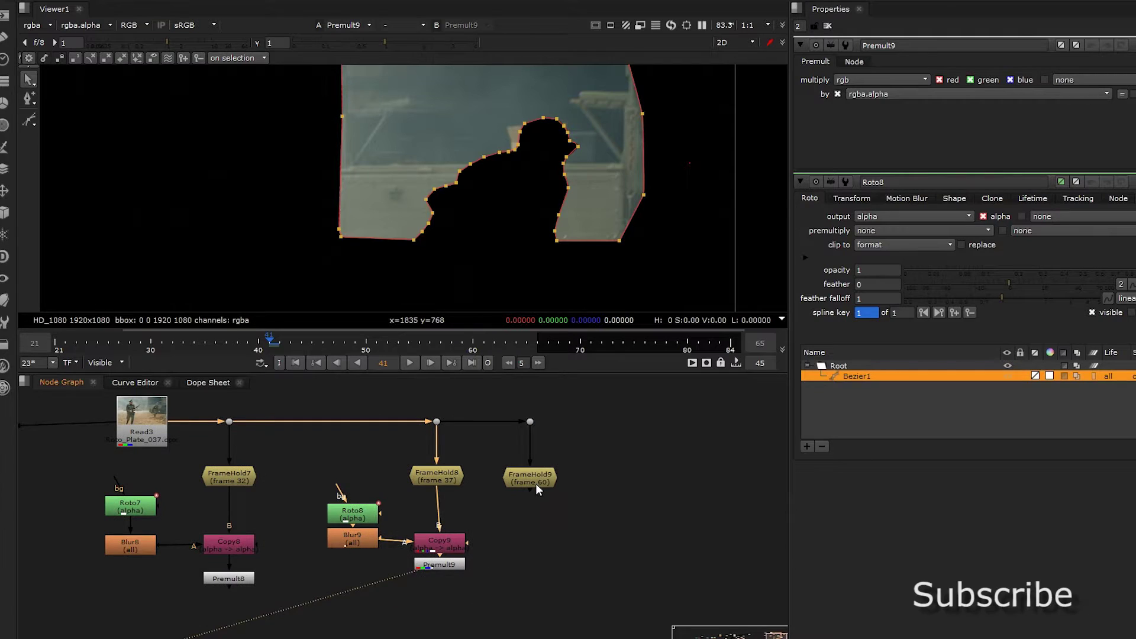
{"action": "left_click", "coordinate": [535, 482]}
{"action": "key", "text": "1"}
{"action": "left_click", "coordinate": [538, 473]}
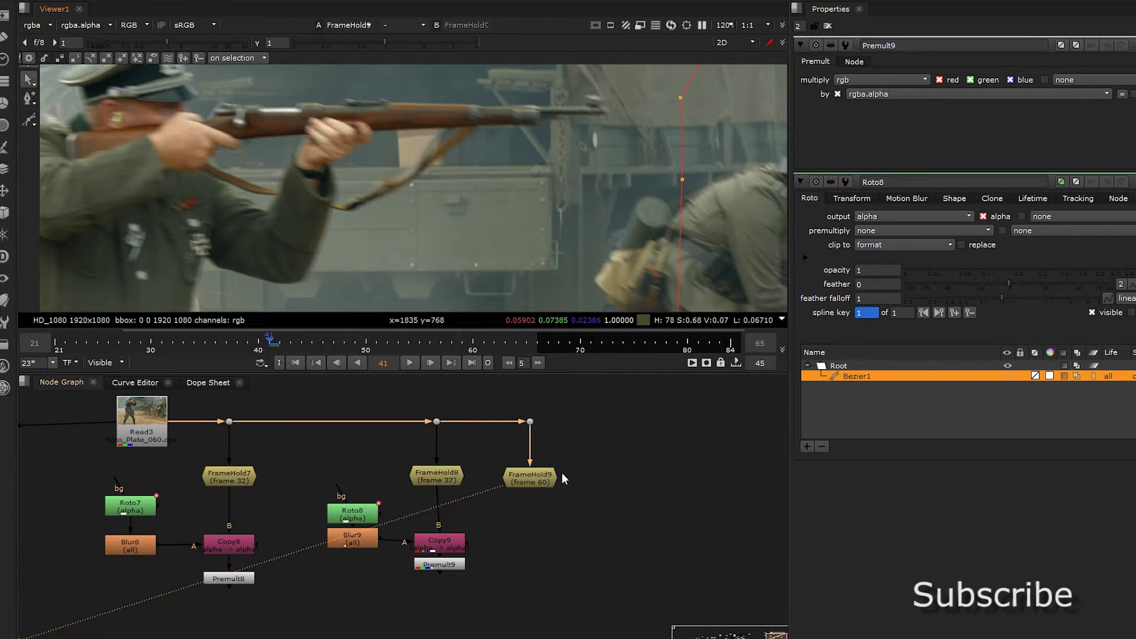
{"action": "left_click_drag", "start_coordinate": [519, 476], "coordinate": [519, 478]}
{"action": "left_click_drag", "start_coordinate": [571, 402], "coordinate": [493, 494]}
{"action": "left_click", "coordinate": [518, 492]}
{"action": "left_click_drag", "start_coordinate": [599, 399], "coordinate": [659, 491]}
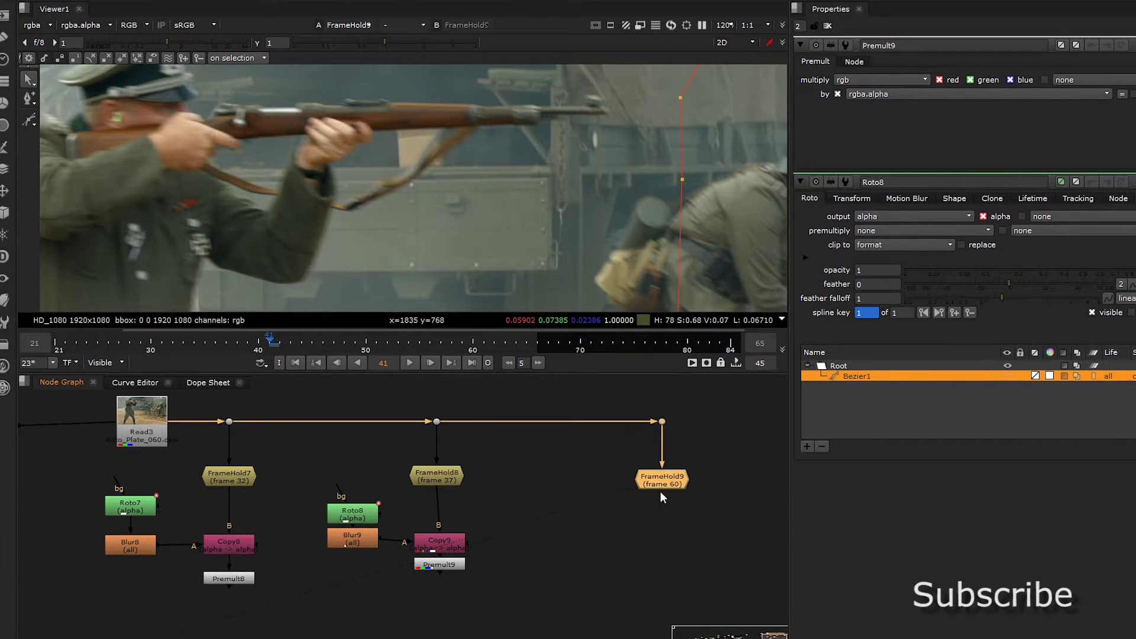
Add a Roto node with a Blur node connected below it, next to the frame 60 FrameHold
{"action": "left_click", "coordinate": [505, 463]}
{"action": "key", "text": "Tab"}
{"action": "key", "text": "Escape"}
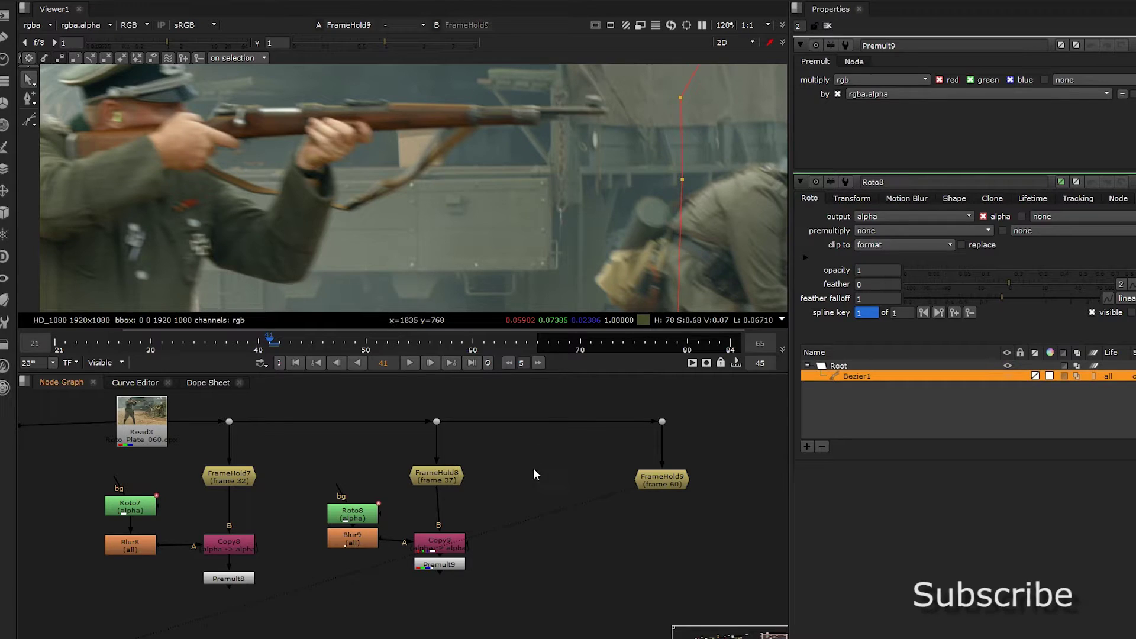
{"action": "key", "text": "b"}
{"action": "key", "text": "o"}
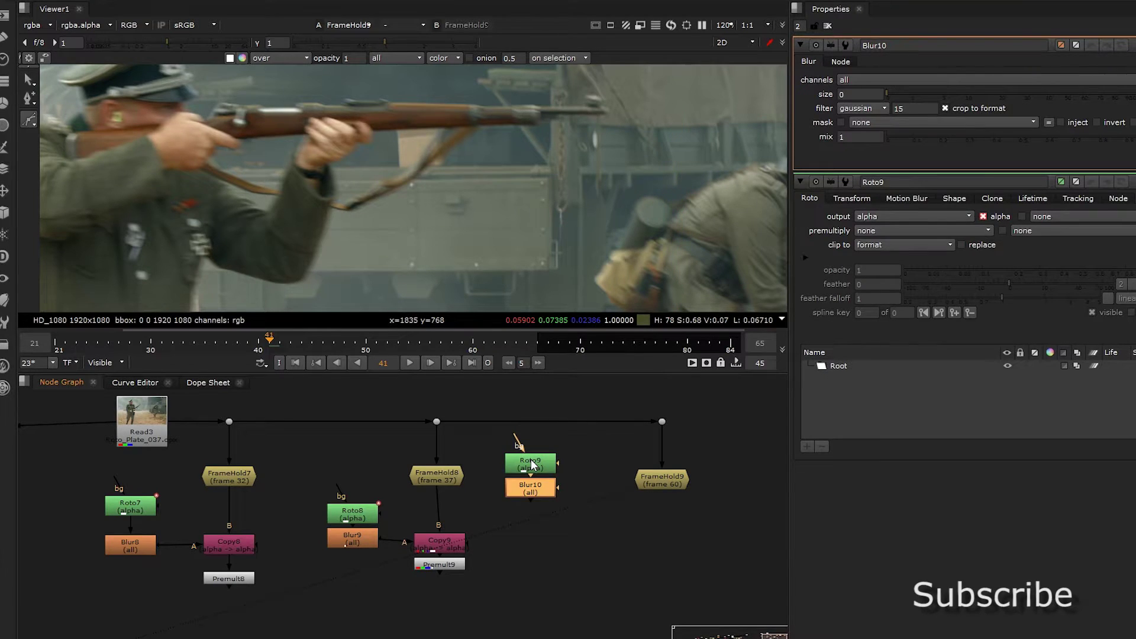
Add and view a Copy node with input B from the frame 60 FrameHold and input A from the Blur, aligning the Roto and Blur beside it
{"action": "key", "text": "Tab"}
{"action": "type", "text": "dop"}
{"action": "left_click", "coordinate": [509, 470]}
{"action": "left_click_drag", "start_coordinate": [535, 508], "coordinate": [658, 482]}
{"action": "left_click_drag", "start_coordinate": [640, 557], "coordinate": [645, 535]}
{"action": "key", "text": "1"}
{"action": "left_click_drag", "start_coordinate": [570, 448], "coordinate": [515, 495]}
{"action": "left_click_drag", "start_coordinate": [519, 497], "coordinate": [519, 537]}
{"action": "left_click", "coordinate": [640, 532]}
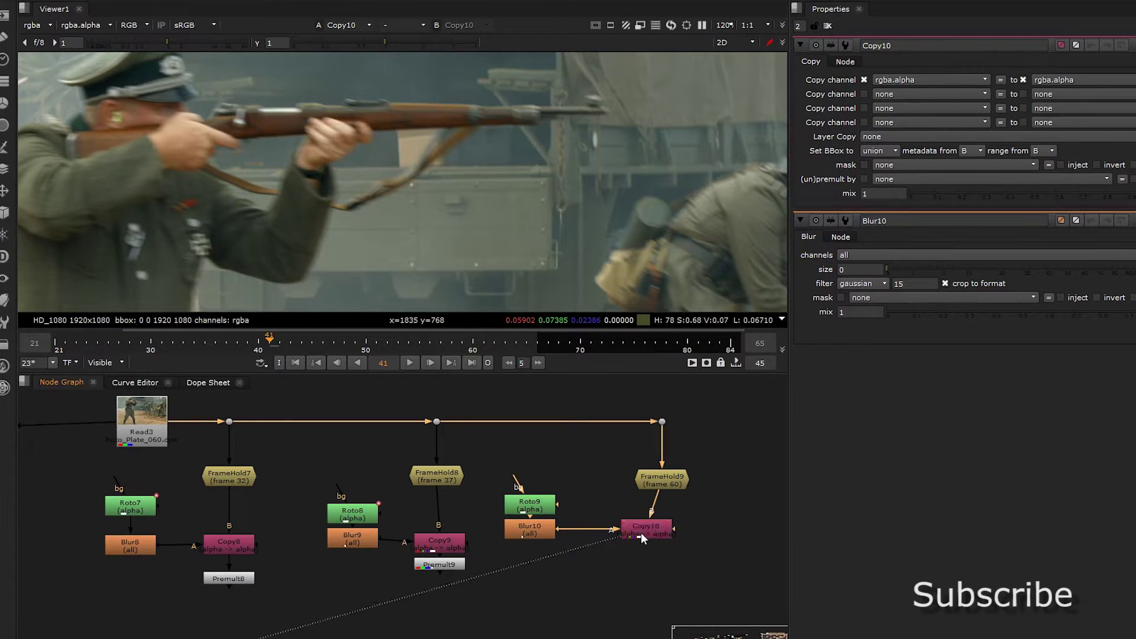
Draw a closed Bezier in the frame 60 branch's Roto around the truck's visible tailgate, keeping clear of the rifleman's arm and sling
{"action": "double_click", "coordinate": [533, 511]}
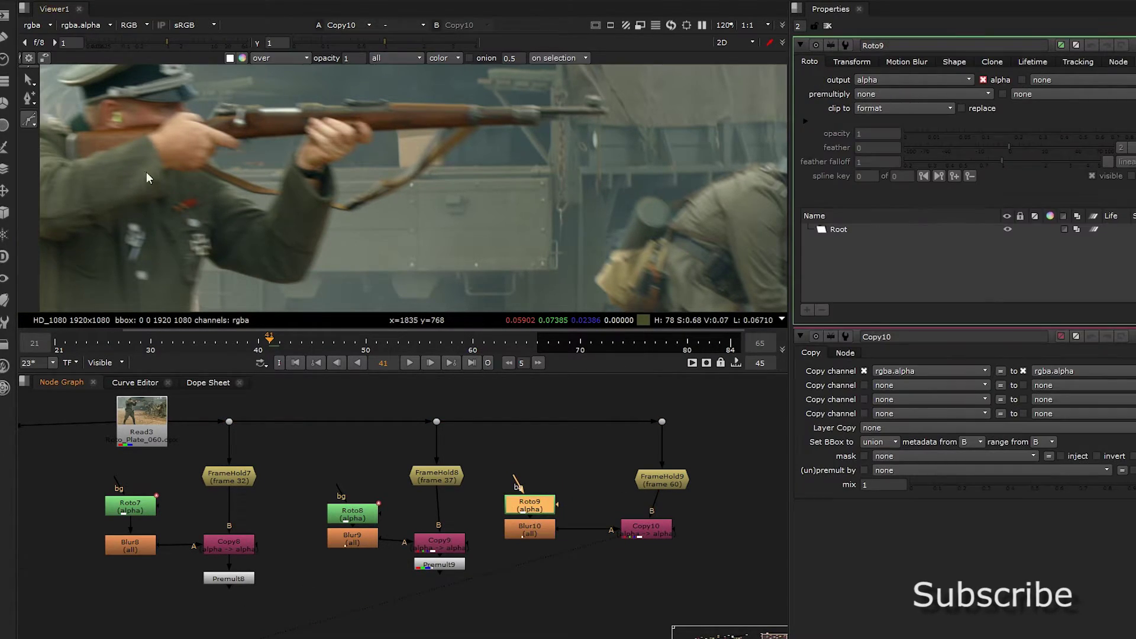
{"action": "scroll", "coordinate": [546, 223], "scroll_direction": "up", "scroll_amount": 2}
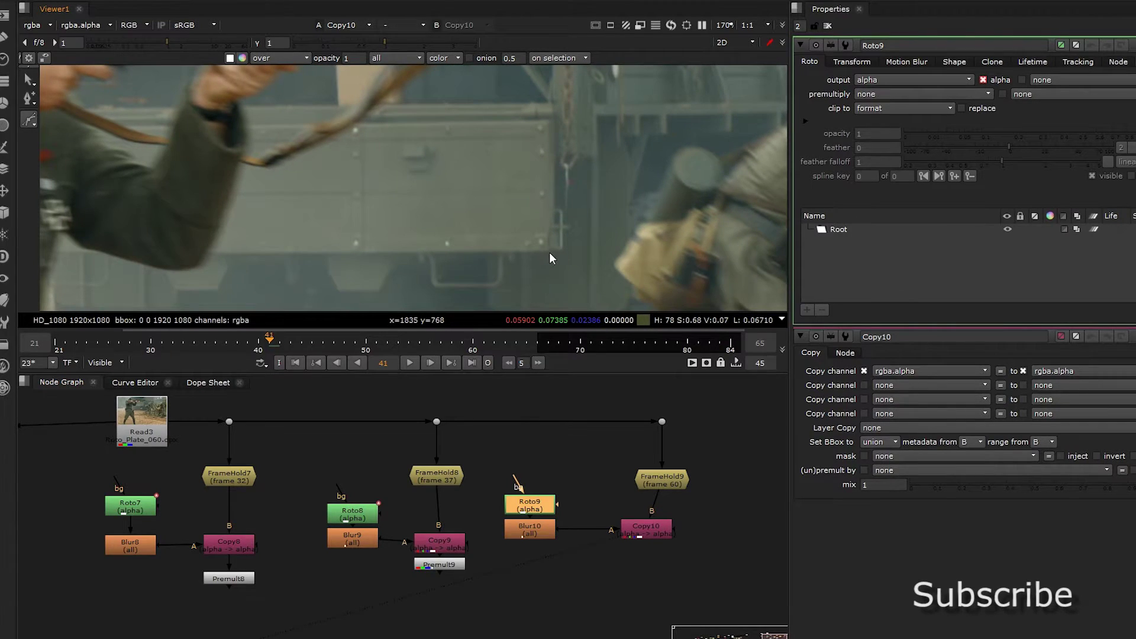
{"action": "left_click", "coordinate": [557, 251]}
{"action": "left_click", "coordinate": [230, 254]}
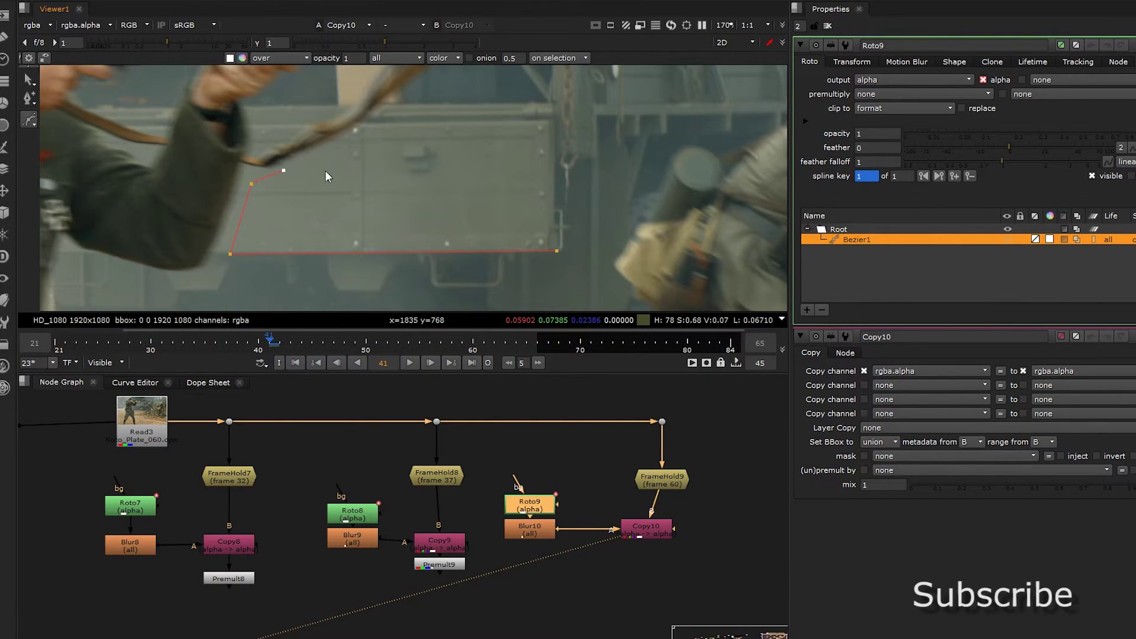
{"action": "left_click", "coordinate": [334, 152]}
{"action": "middle_click_drag", "start_coordinate": [335, 150], "coordinate": [289, 275]}
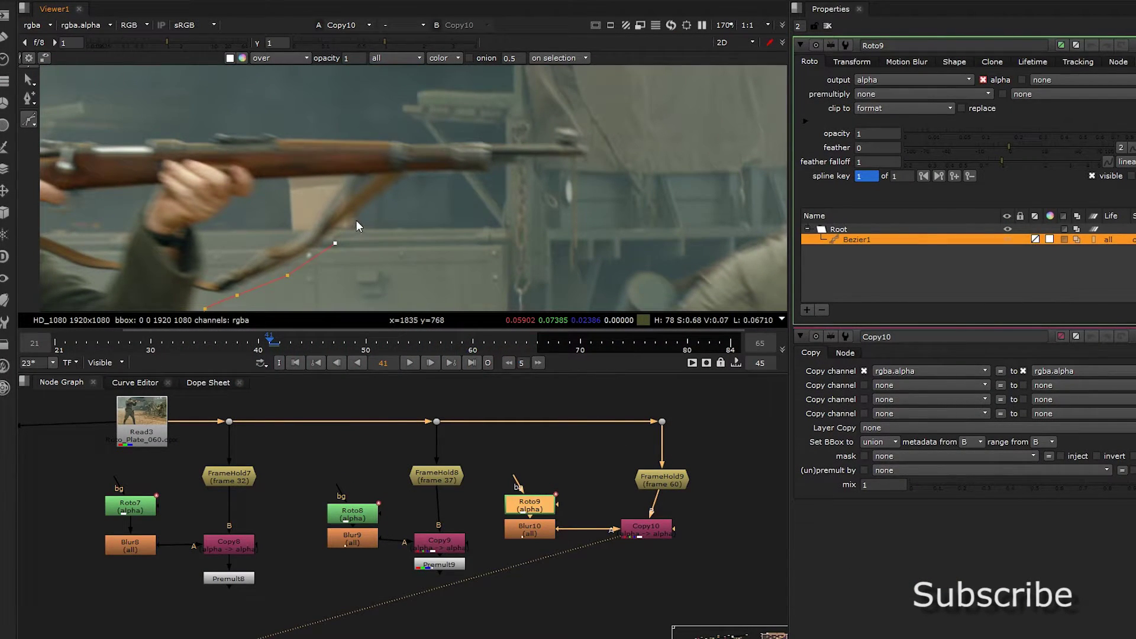
{"action": "left_click", "coordinate": [492, 185]}
{"action": "left_click", "coordinate": [516, 194]}
{"action": "middle_click_drag", "start_coordinate": [506, 297], "coordinate": [503, 226]}
{"action": "left_click", "coordinate": [505, 303]}
{"action": "key", "text": "Return"}
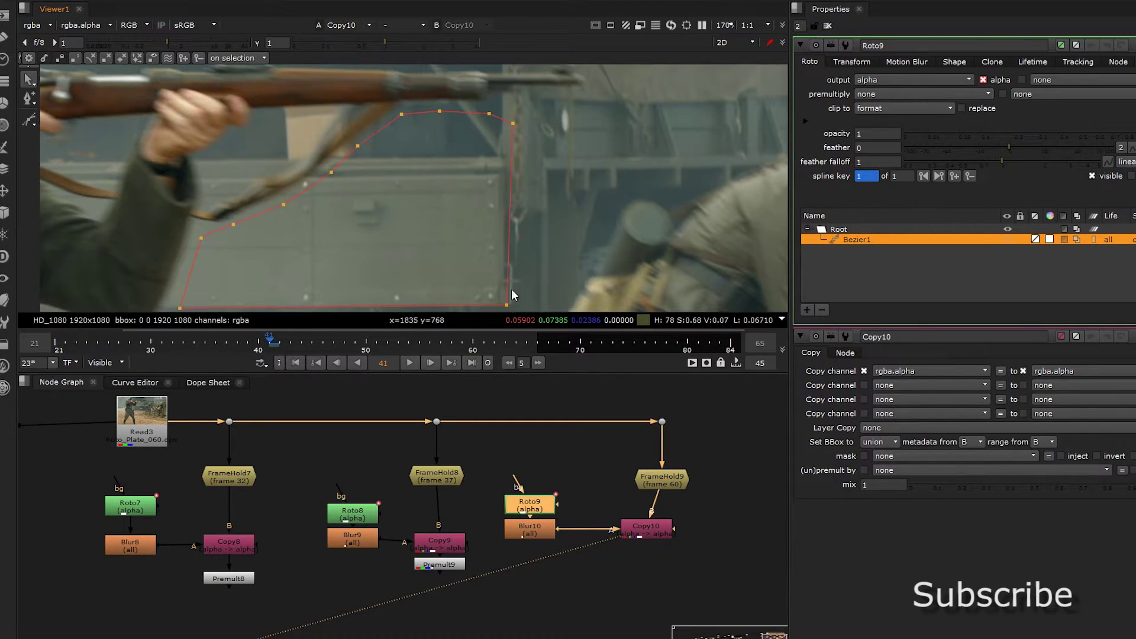
Add a Premult node below the frame 60 branch's Copy node and inspect the masked tailgate and its alpha
{"action": "scroll", "coordinate": [526, 193], "scroll_direction": "down", "scroll_amount": 3}
{"action": "left_click", "coordinate": [654, 527]}
{"action": "key", "text": "Tab"}
{"action": "type", "text": "premult"}
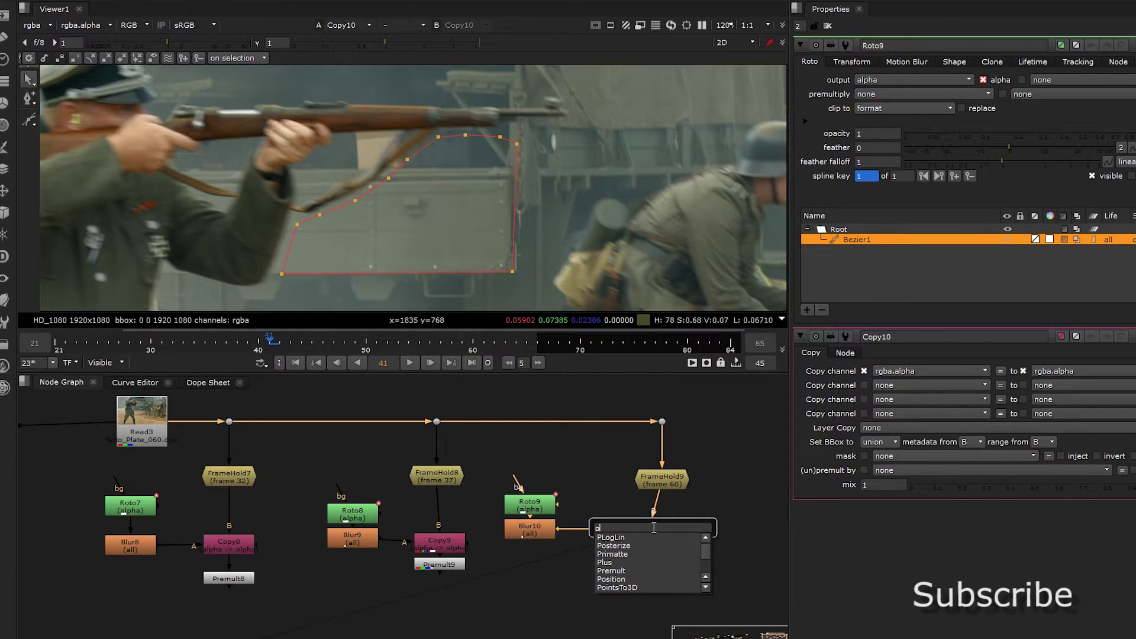
{"action": "key", "text": "Return"}
{"action": "left_click", "coordinate": [616, 556]}
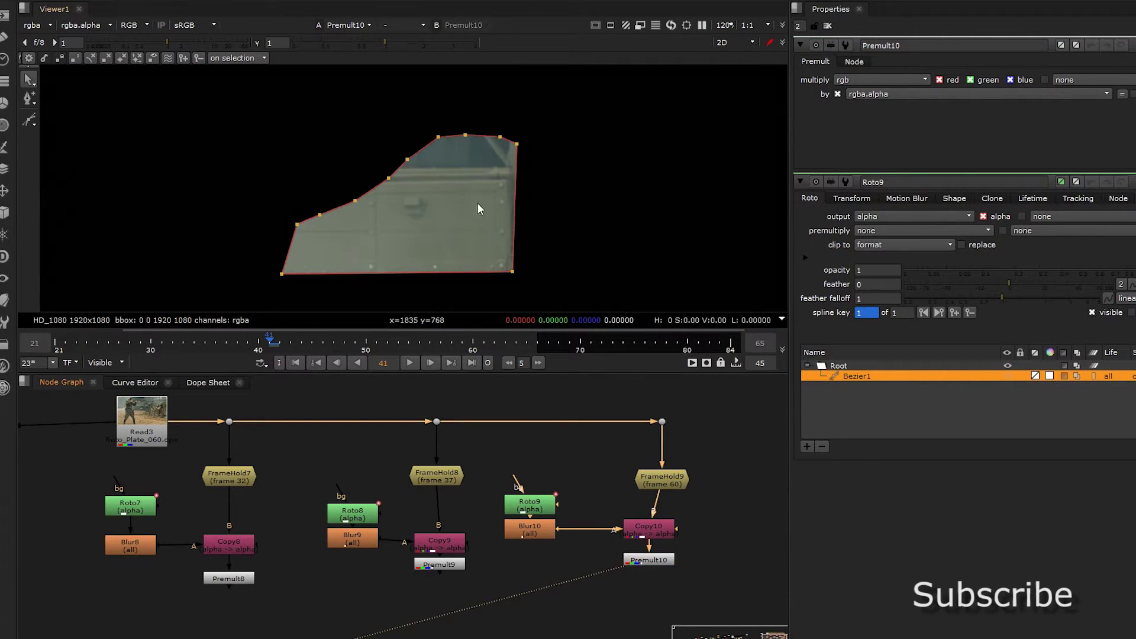
{"action": "middle_click_drag", "start_coordinate": [477, 204], "coordinate": [522, 164]}
{"action": "key", "text": "a"}
{"action": "key", "text": "a"}
{"action": "middle_click_drag", "start_coordinate": [491, 219], "coordinate": [530, 202]}
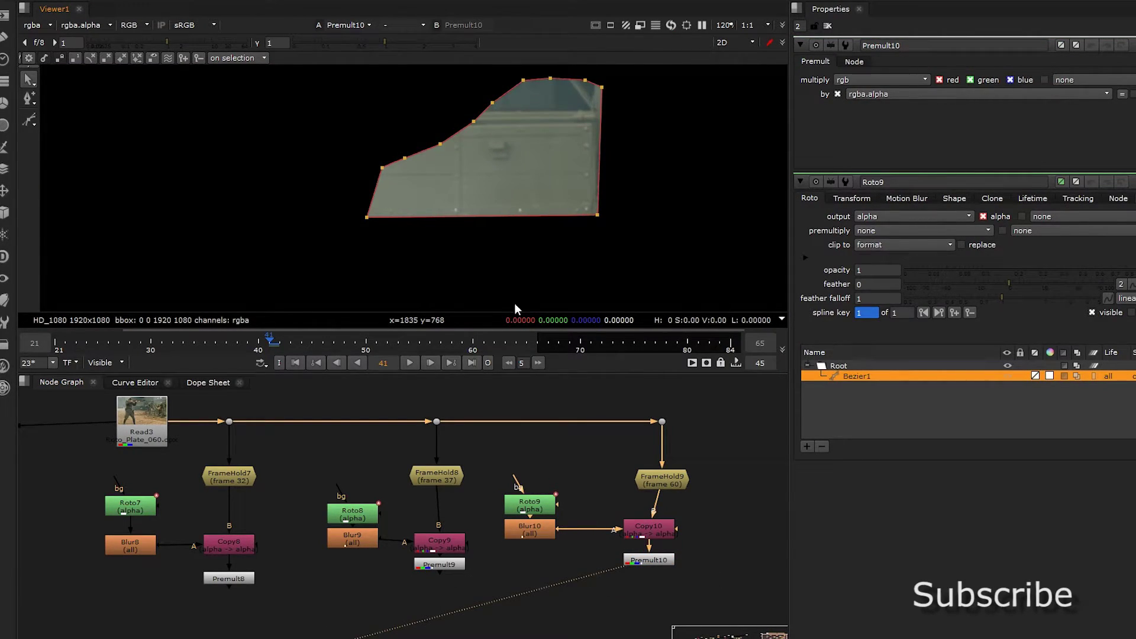
Add a Merge node with input A from the frame 32 Premult and input B from the frame 37 Premult
{"action": "middle_click_drag", "start_coordinate": [464, 553], "coordinate": [458, 467]}
{"action": "left_click", "coordinate": [436, 488]}
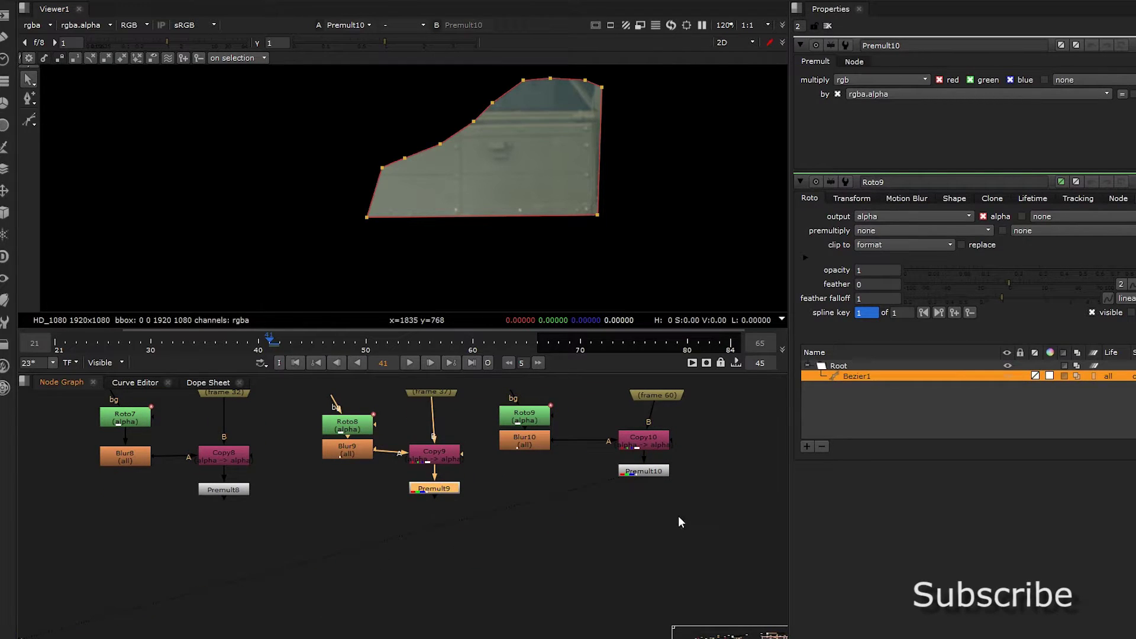
{"action": "left_click_drag", "start_coordinate": [630, 470], "coordinate": [637, 468]}
{"action": "left_click", "coordinate": [459, 591]}
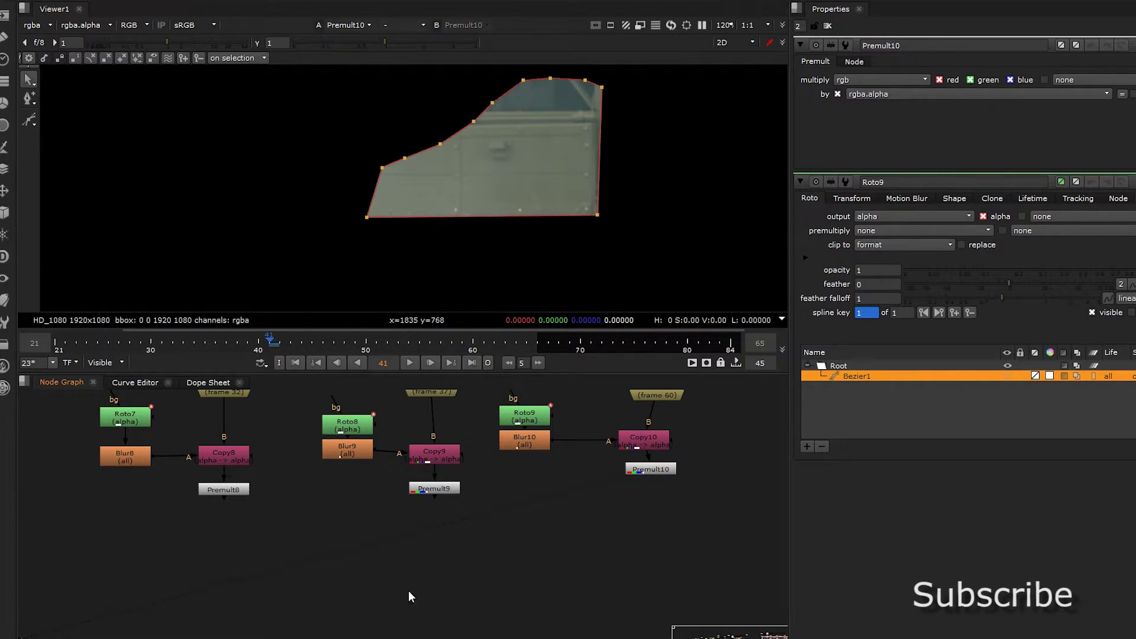
{"action": "key", "text": "m"}
{"action": "left_click_drag", "start_coordinate": [345, 569], "coordinate": [224, 490]}
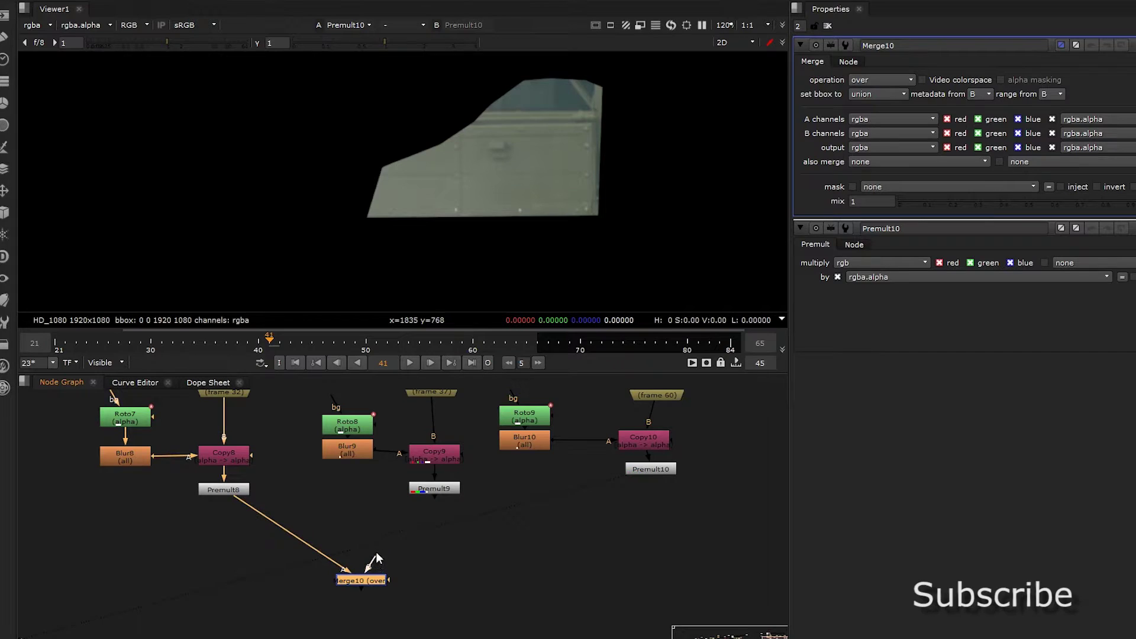
{"action": "left_click", "coordinate": [393, 563]}
{"action": "left_click_drag", "start_coordinate": [374, 566], "coordinate": [434, 491]}
Add a second Merge with input B from the frame 60 Premult and input A from the first Merge, and view the full result
{"action": "left_click", "coordinate": [444, 543]}
{"action": "key", "text": "m"}
{"action": "left_click_drag", "start_coordinate": [514, 573], "coordinate": [646, 471]}
{"action": "left_click_drag", "start_coordinate": [483, 566], "coordinate": [367, 578]}
{"action": "key", "text": "1"}
{"action": "key", "text": "f"}
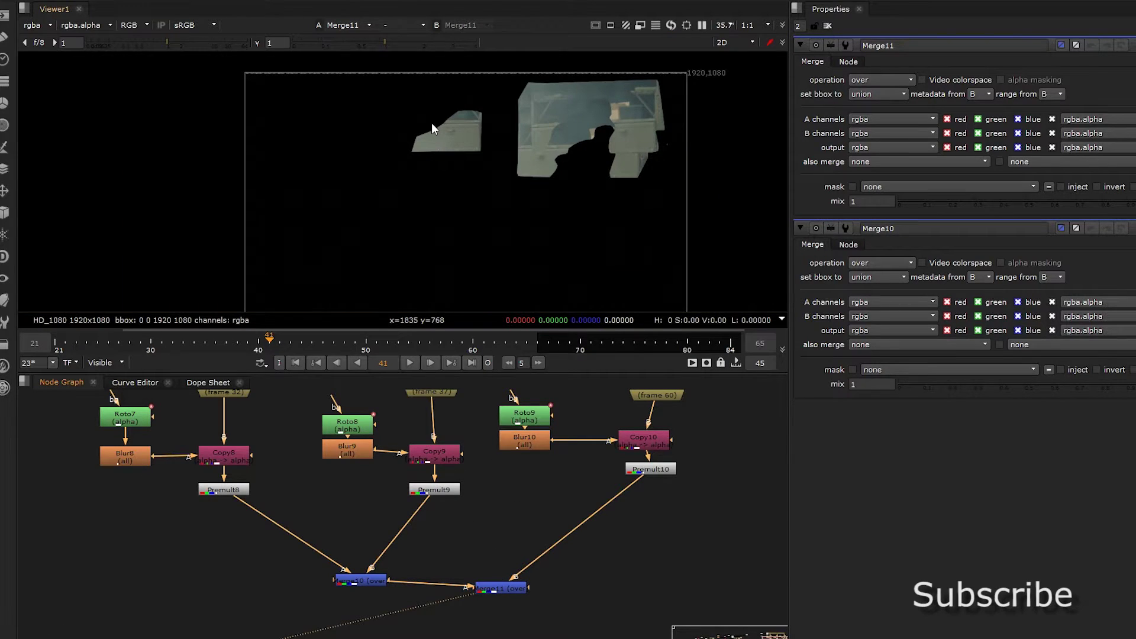
Add a Transform node after each of the frame 32, 37 and 60 Premult nodes
{"action": "scroll", "coordinate": [481, 143], "scroll_direction": "up", "scroll_amount": 3}
{"action": "left_click", "coordinate": [242, 488]}
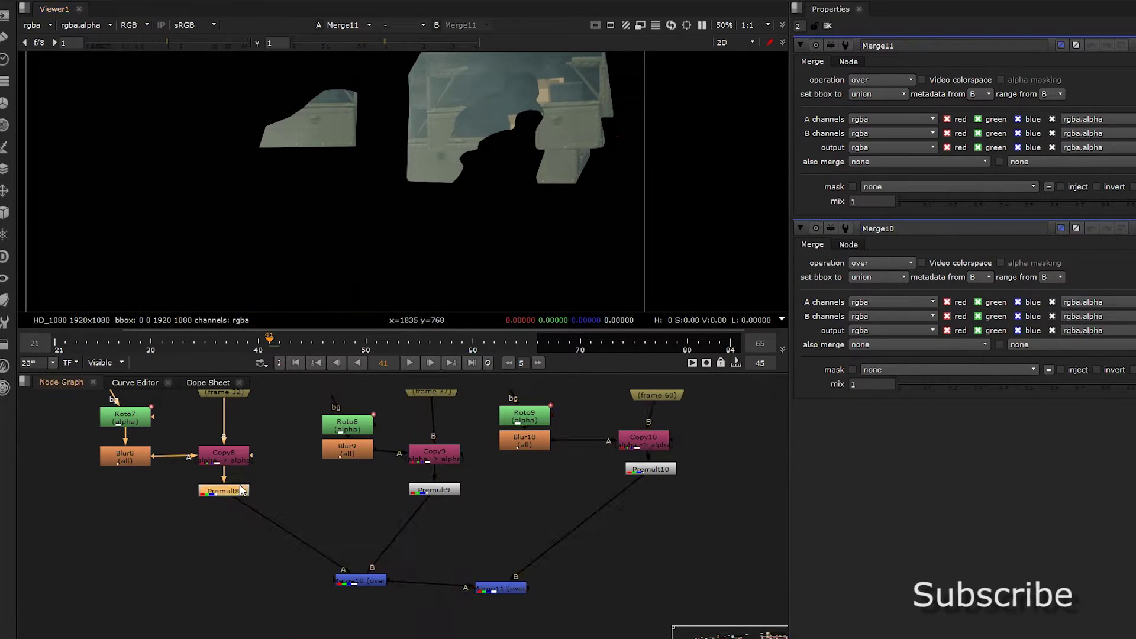
{"action": "key", "text": "t"}
{"action": "left_click", "coordinate": [436, 489]}
{"action": "key", "text": "t"}
{"action": "left_click", "coordinate": [663, 471]}
{"action": "key", "text": "t"}
Place the frame 32 Transform's pivot on its truck patch at about 1494, 902 and translate the patch to about -1166, -22
{"action": "double_click", "coordinate": [222, 510]}
{"action": "middle_click_drag", "start_coordinate": [366, 202], "coordinate": [388, 211]}
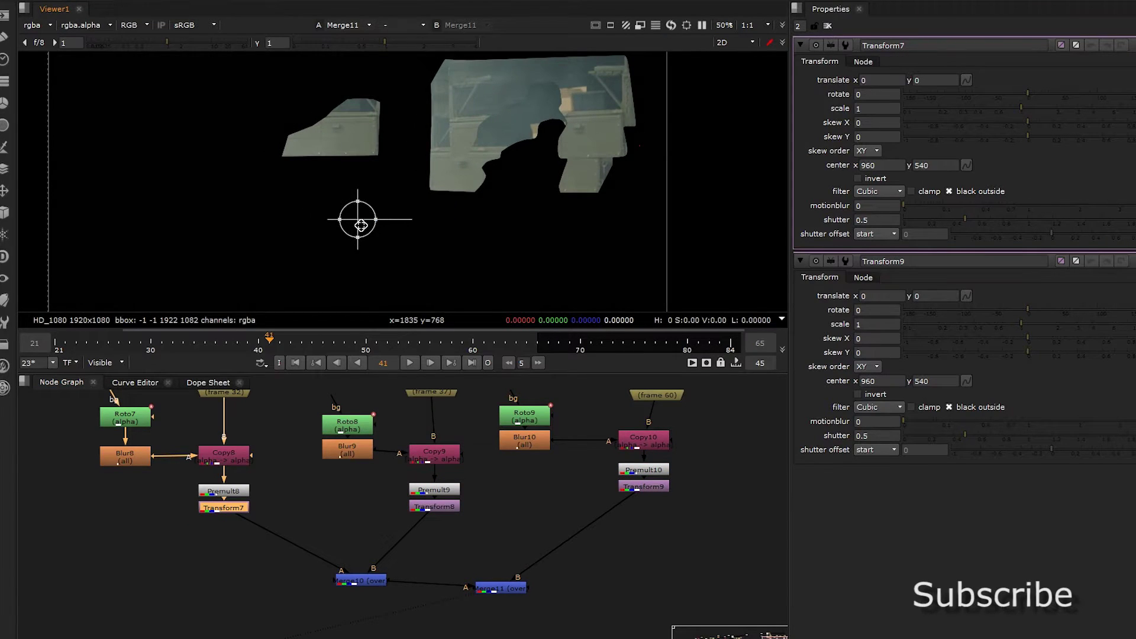
{"action": "left_click", "coordinate": [530, 98], "text": "ctrl"}
{"action": "left_click_drag", "start_coordinate": [529, 101], "coordinate": [155, 110]}
Open the frame 37 Transform and compare the three separate truck patches in the viewer
{"action": "double_click", "coordinate": [441, 506]}
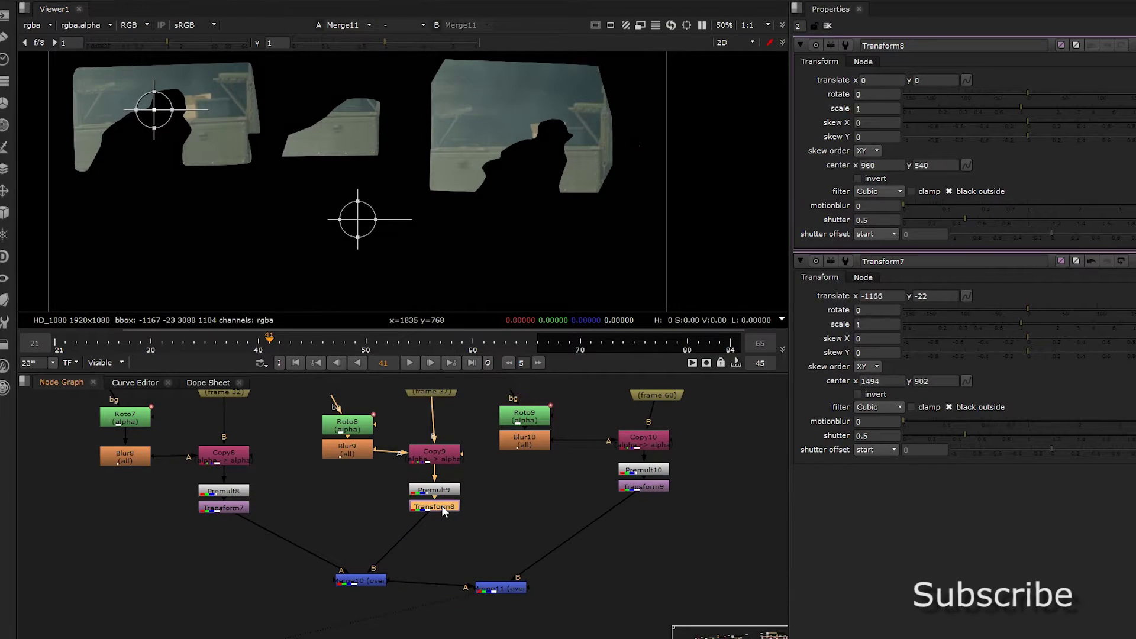
{"action": "scroll", "coordinate": [485, 124], "scroll_direction": "up", "scroll_amount": 2}
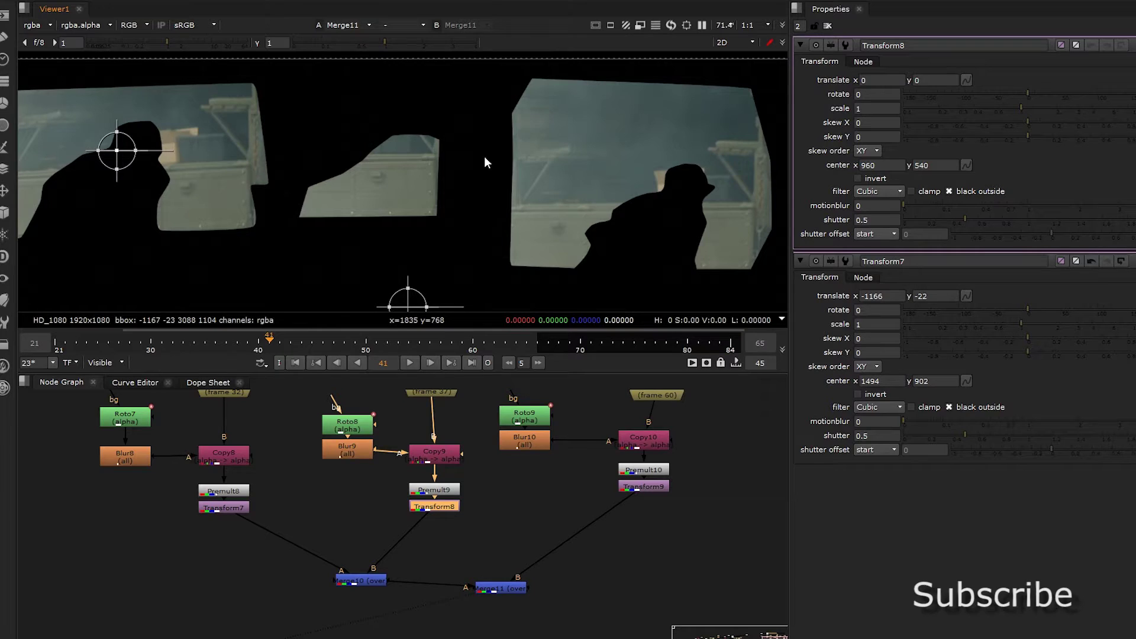
{"action": "scroll", "coordinate": [483, 170], "scroll_direction": "down", "scroll_amount": 3}
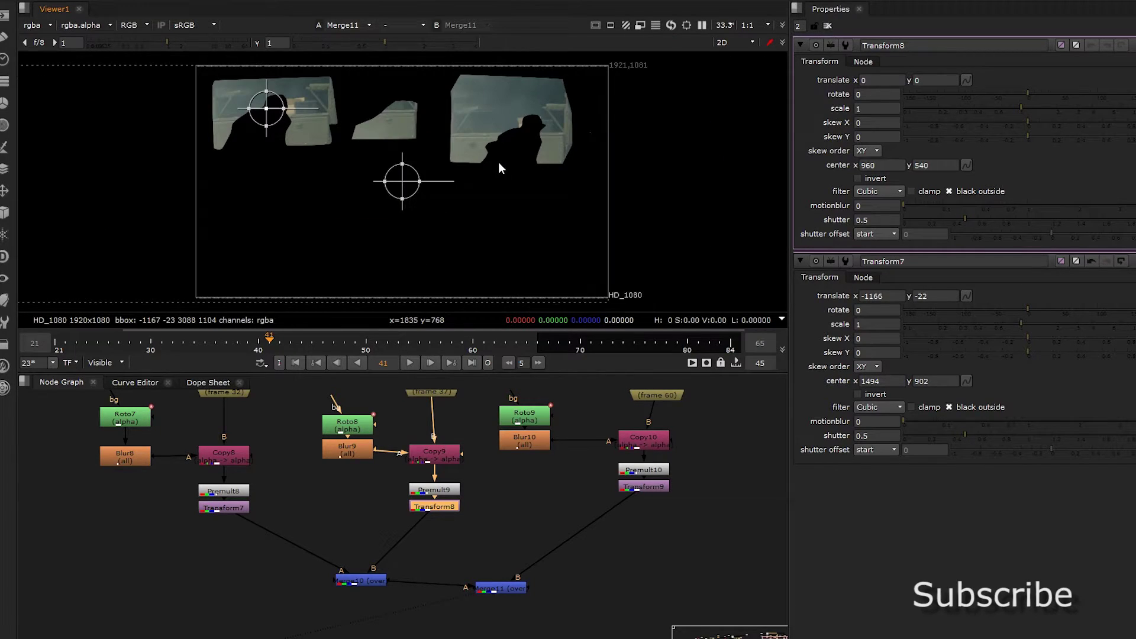
{"action": "scroll", "coordinate": [441, 140], "scroll_direction": "up", "scroll_amount": 2}
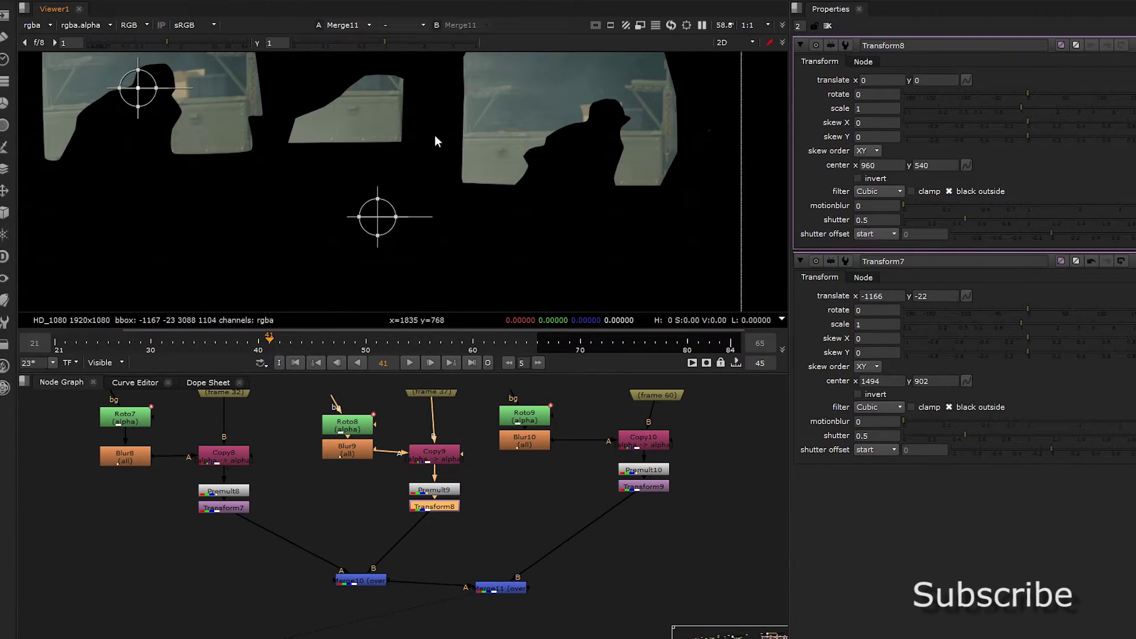
{"action": "scroll", "coordinate": [551, 181], "scroll_direction": "down", "scroll_amount": 2}
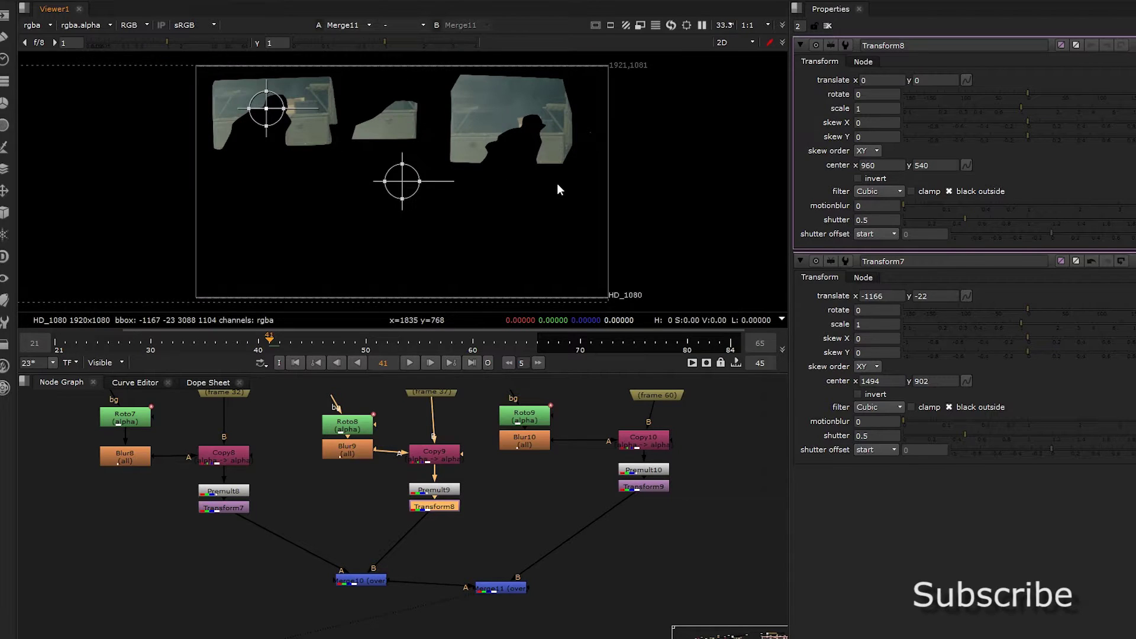
{"action": "scroll", "coordinate": [428, 184], "scroll_direction": "up", "scroll_amount": 2}
Move the frame 32 truck patch below the other two patches, at a translate of about -494, -519, in the maximised viewer
{"action": "key", "text": "space"}
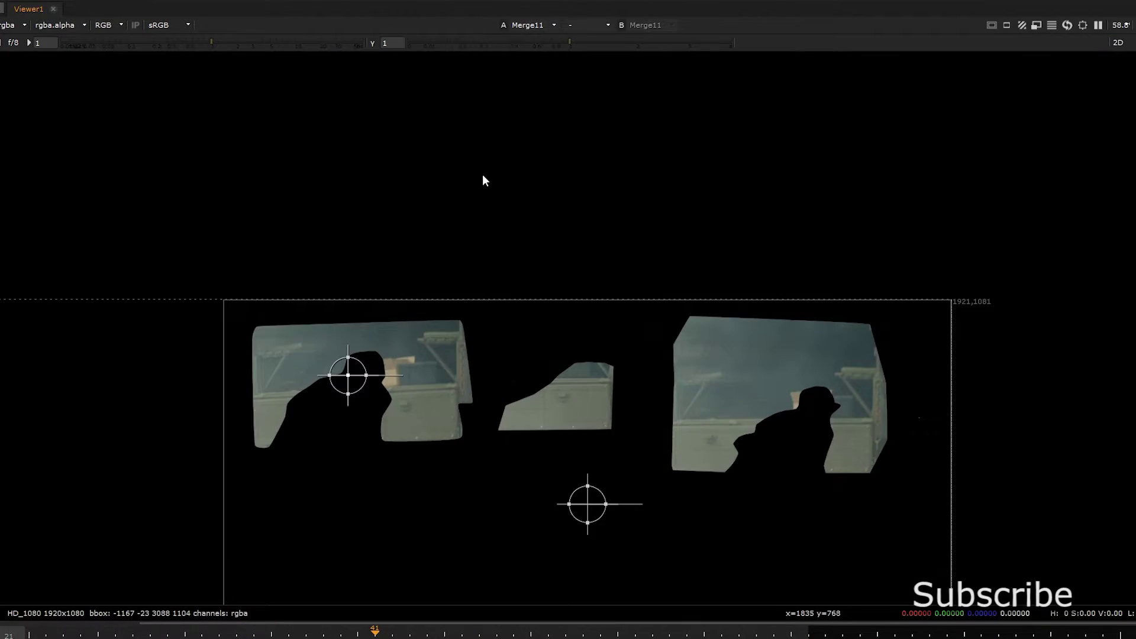
{"action": "scroll", "coordinate": [576, 372], "scroll_direction": "up", "scroll_amount": 4}
{"action": "middle_click_drag", "start_coordinate": [628, 442], "coordinate": [491, 222]}
{"action": "scroll", "coordinate": [521, 284], "scroll_direction": "down", "scroll_amount": 2}
{"action": "left_click_drag", "start_coordinate": [229, 178], "coordinate": [637, 462]}
{"action": "middle_click_drag", "start_coordinate": [634, 461], "coordinate": [562, 435]}
{"action": "left_click_drag", "start_coordinate": [616, 433], "coordinate": [506, 438]}
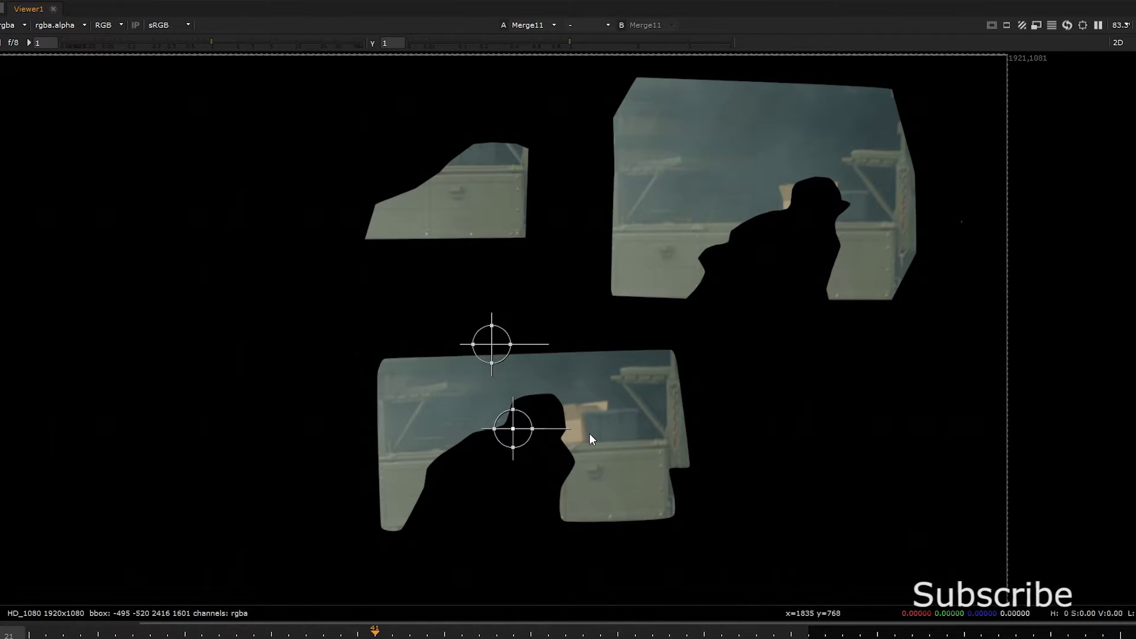
{"action": "middle_click_drag", "start_coordinate": [669, 324], "coordinate": [651, 285]}
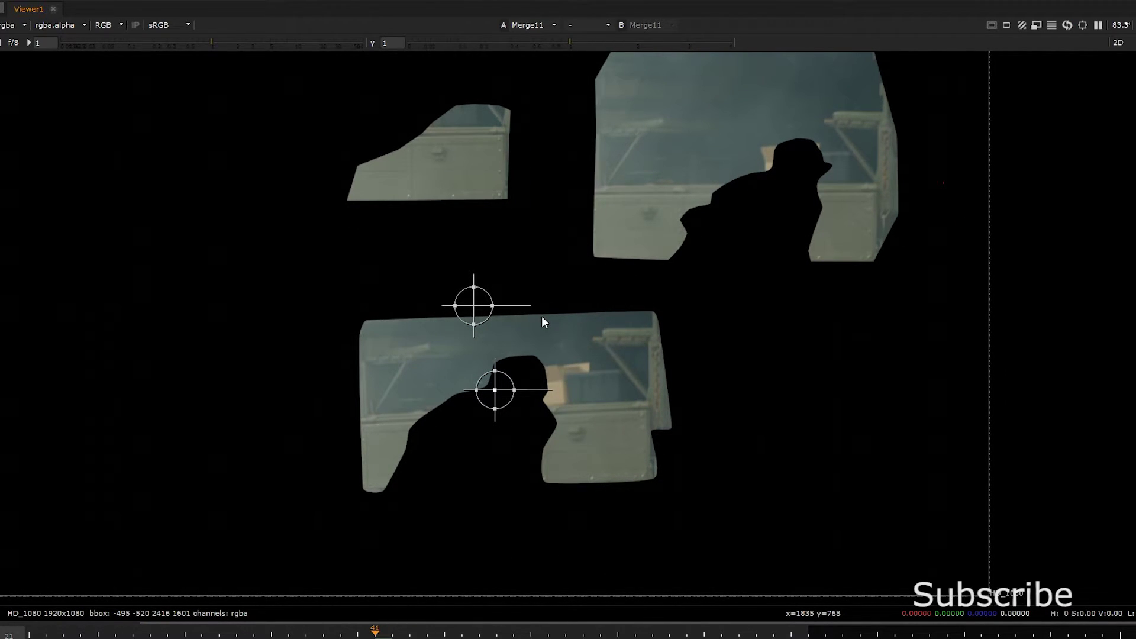
{"action": "scroll", "coordinate": [543, 272], "scroll_direction": "up", "scroll_amount": 4}
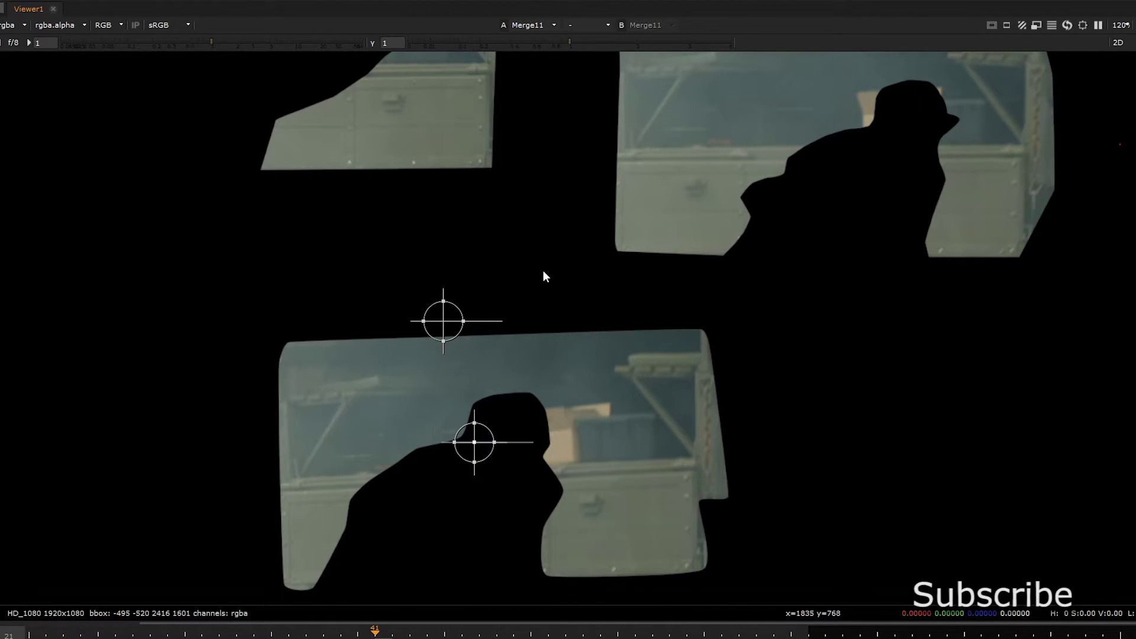
{"action": "scroll", "coordinate": [438, 279], "scroll_direction": "down", "scroll_amount": 5}
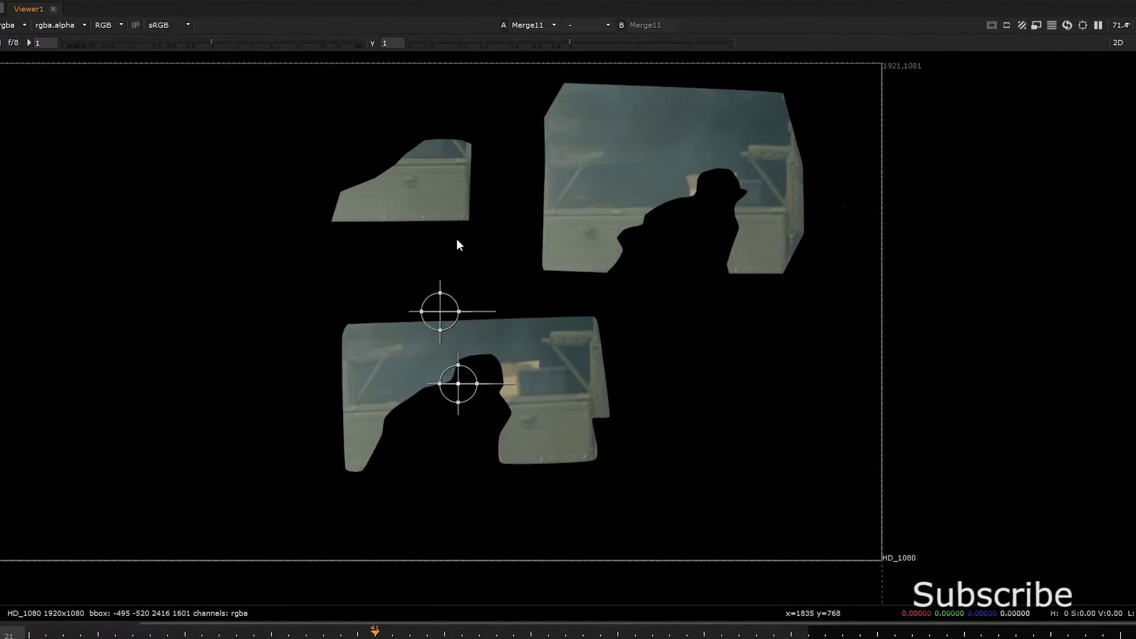
Restore the full layout, set the frame 37 Transform's pivot to about 908, 850 and shift its patch by about 98, -44
{"action": "key", "text": "space"}
{"action": "middle_click_drag", "start_coordinate": [440, 543], "coordinate": [412, 580]}
{"action": "middle_click_drag", "start_coordinate": [560, 70], "coordinate": [534, 174]}
{"action": "scroll", "coordinate": [515, 227], "scroll_direction": "down", "scroll_amount": 3}
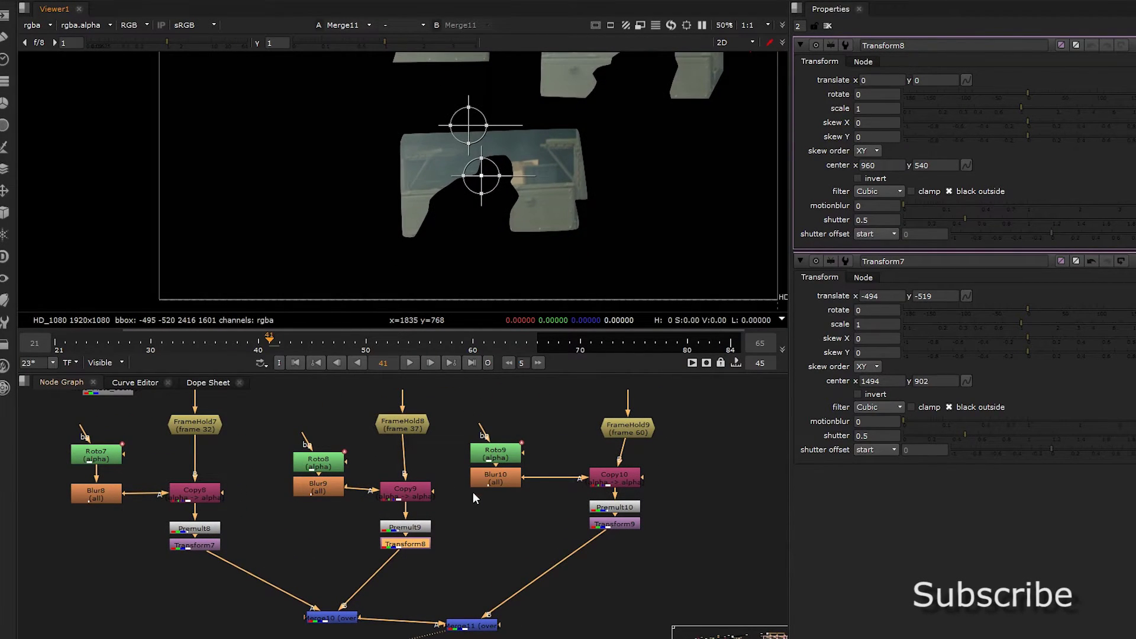
{"action": "double_click", "coordinate": [631, 524]}
{"action": "middle_click_drag", "start_coordinate": [452, 60], "coordinate": [438, 116]}
{"action": "left_click_drag", "start_coordinate": [438, 99], "coordinate": [468, 100], "text": "ctrl"}
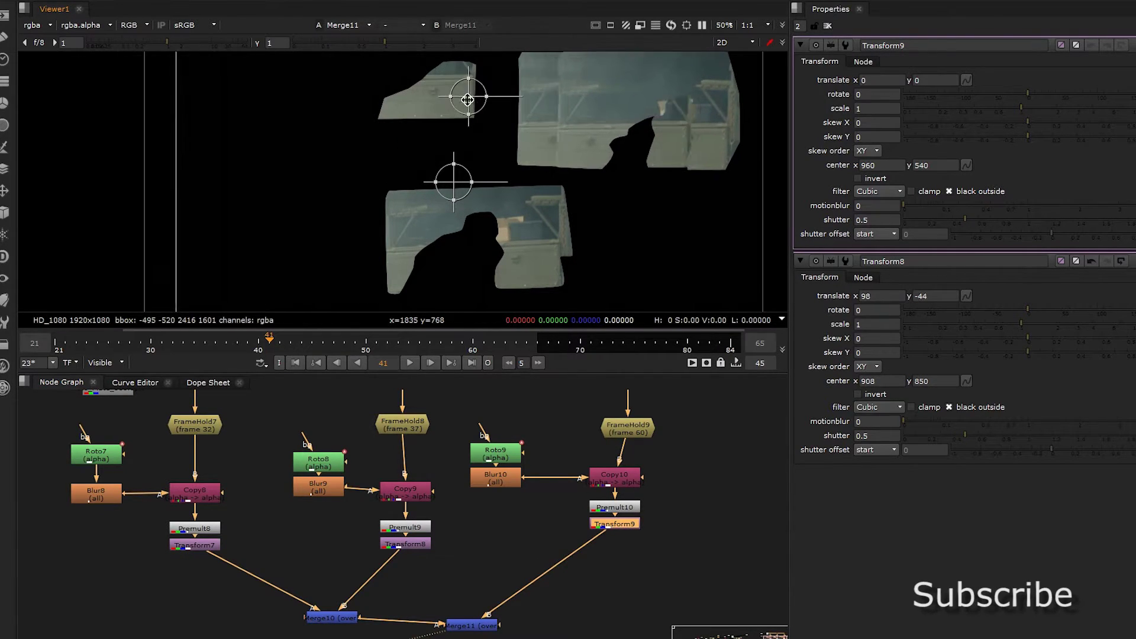
{"action": "double_click", "coordinate": [414, 548]}
Set the frame 60 Transform's pivot to about 926, 850 and move its tailgate patch onto the frame 32 patch, at about 337.5, -535
{"action": "left_click_drag", "start_coordinate": [432, 179], "coordinate": [336, 138]}
{"action": "middle_click_drag", "start_coordinate": [345, 139], "coordinate": [309, 90]}
{"action": "scroll", "coordinate": [309, 90], "scroll_direction": "up", "scroll_amount": 4}
{"action": "left_click_drag", "start_coordinate": [301, 83], "coordinate": [685, 233]}
{"action": "middle_click_drag", "start_coordinate": [687, 247], "coordinate": [404, 77]}
{"action": "left_click_drag", "start_coordinate": [400, 68], "coordinate": [585, 155]}
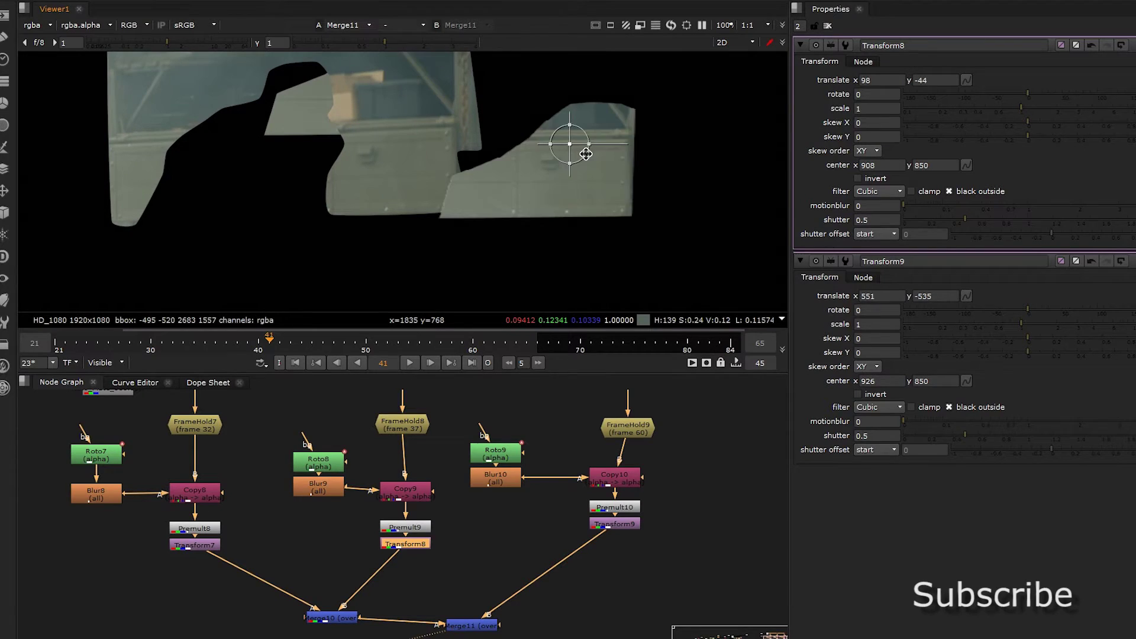
{"action": "middle_click_drag", "start_coordinate": [589, 158], "coordinate": [632, 218]}
{"action": "scroll", "coordinate": [632, 218], "scroll_direction": "up", "scroll_amount": 1}
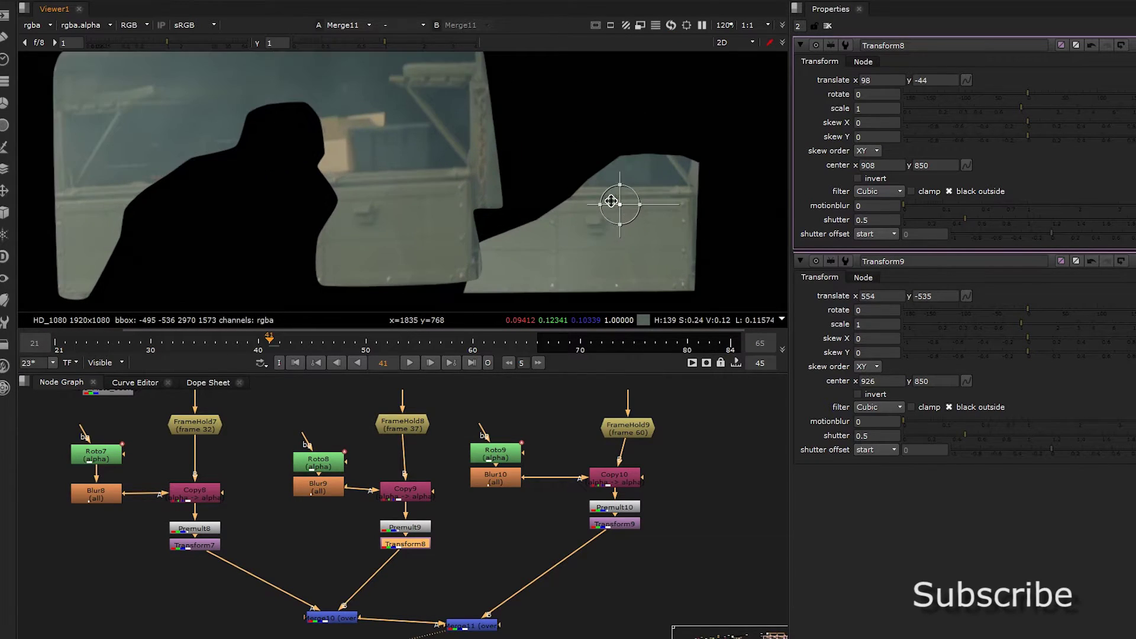
{"action": "left_click_drag", "start_coordinate": [616, 204], "coordinate": [598, 206]}
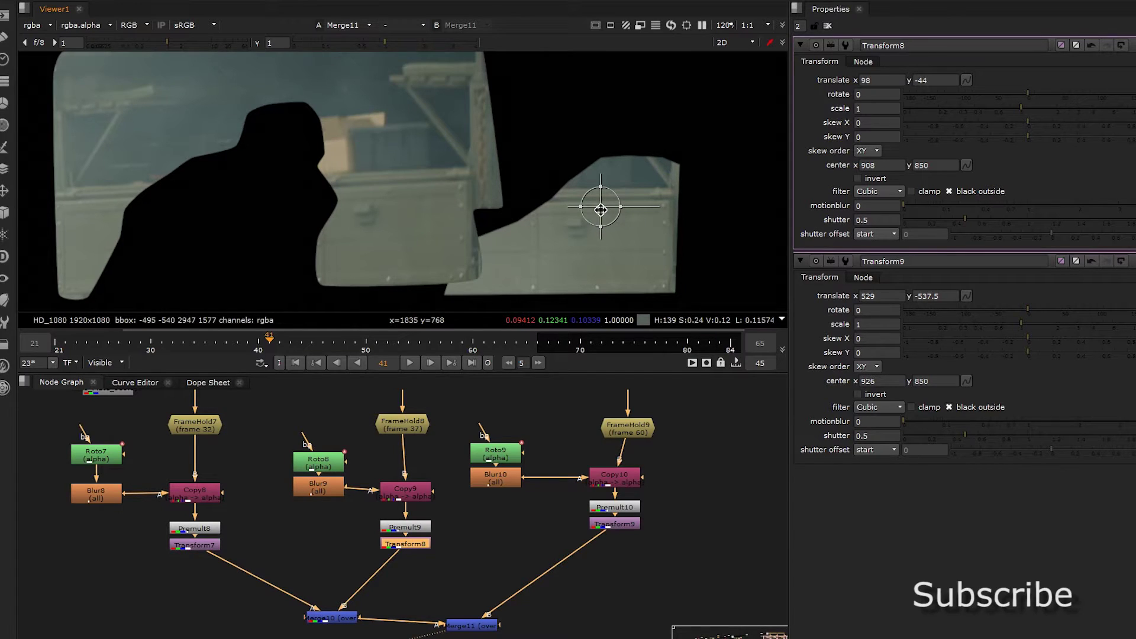
{"action": "left_click_drag", "start_coordinate": [601, 209], "coordinate": [453, 205]}
Swap the A and B inputs of both Merge nodes so the frame 60 patch lies on top
{"action": "left_click", "coordinate": [324, 619]}
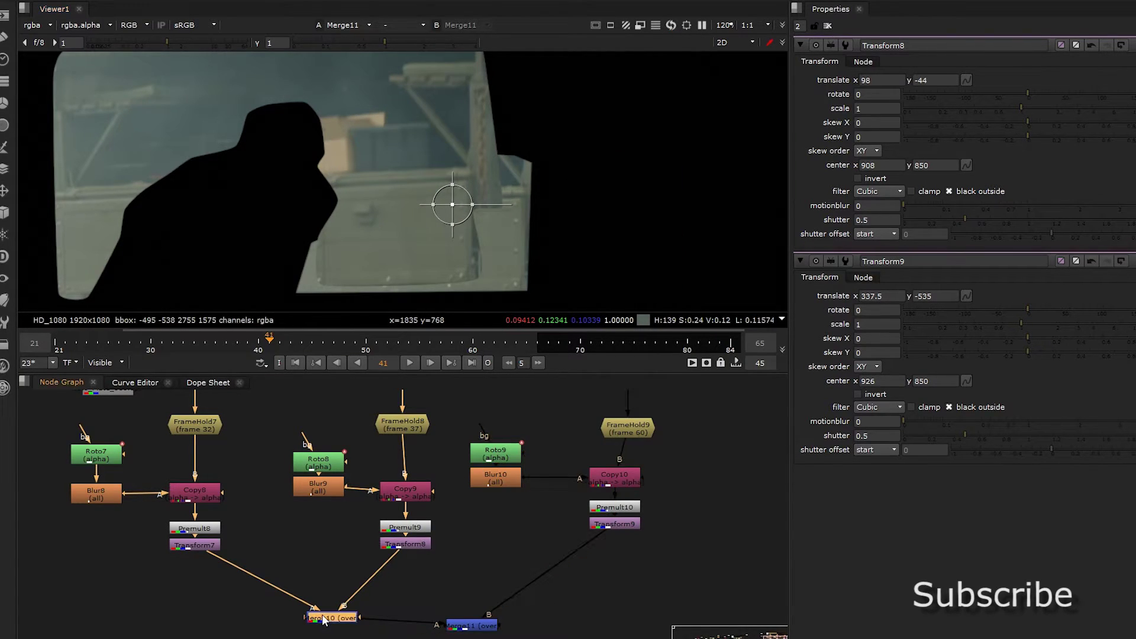
{"action": "key", "text": "shift+x"}
{"action": "key", "text": "shift+x"}
{"action": "key", "text": "shift+x"}
{"action": "left_click", "coordinate": [461, 628]}
{"action": "key", "text": "shift+x"}
Align the frame 60 tailgate with the frame 32 truck using pivot 1014.5, 871, rotation of about 1.95 and translate of about 269, -511
{"action": "left_click_drag", "start_coordinate": [452, 204], "coordinate": [425, 207]}
{"action": "middle_click_drag", "start_coordinate": [563, 183], "coordinate": [584, 159]}
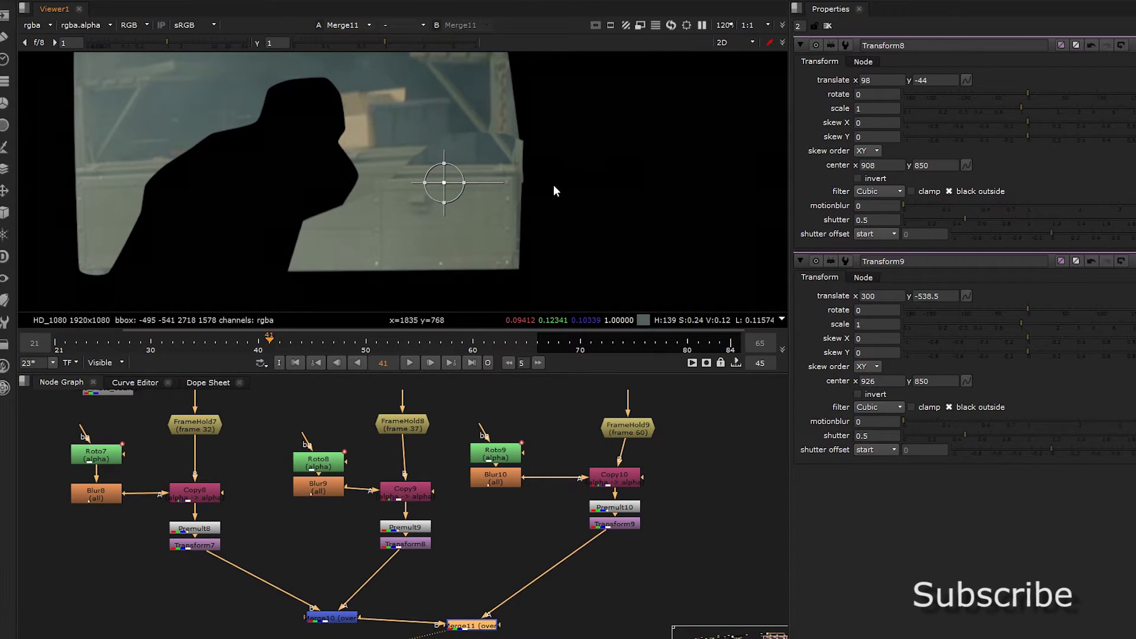
{"action": "left_click_drag", "start_coordinate": [496, 182], "coordinate": [478, 164]}
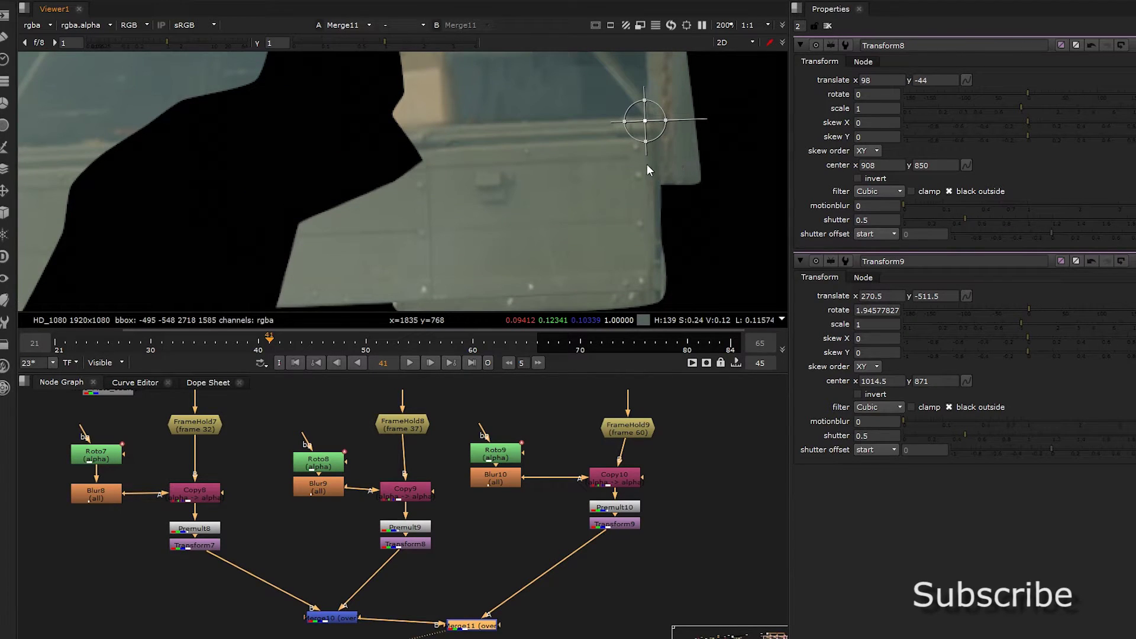
{"action": "scroll", "coordinate": [636, 164], "scroll_direction": "down", "scroll_amount": 3}
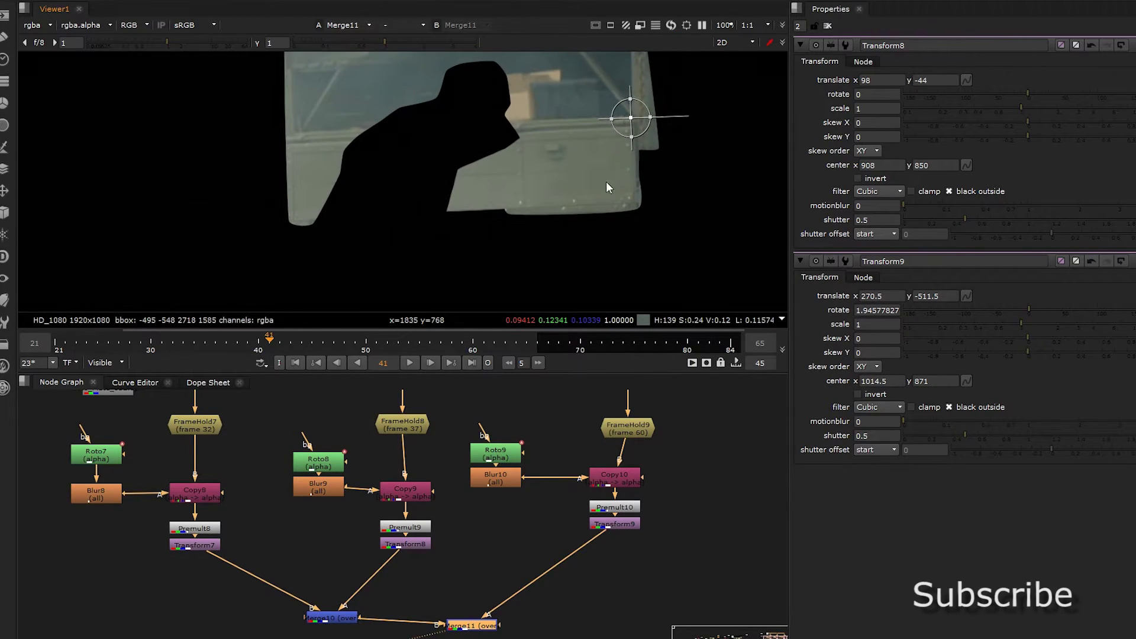
{"action": "scroll", "coordinate": [610, 122], "scroll_direction": "up", "scroll_amount": 3}
{"action": "scroll", "coordinate": [597, 229], "scroll_direction": "up", "scroll_amount": 3}
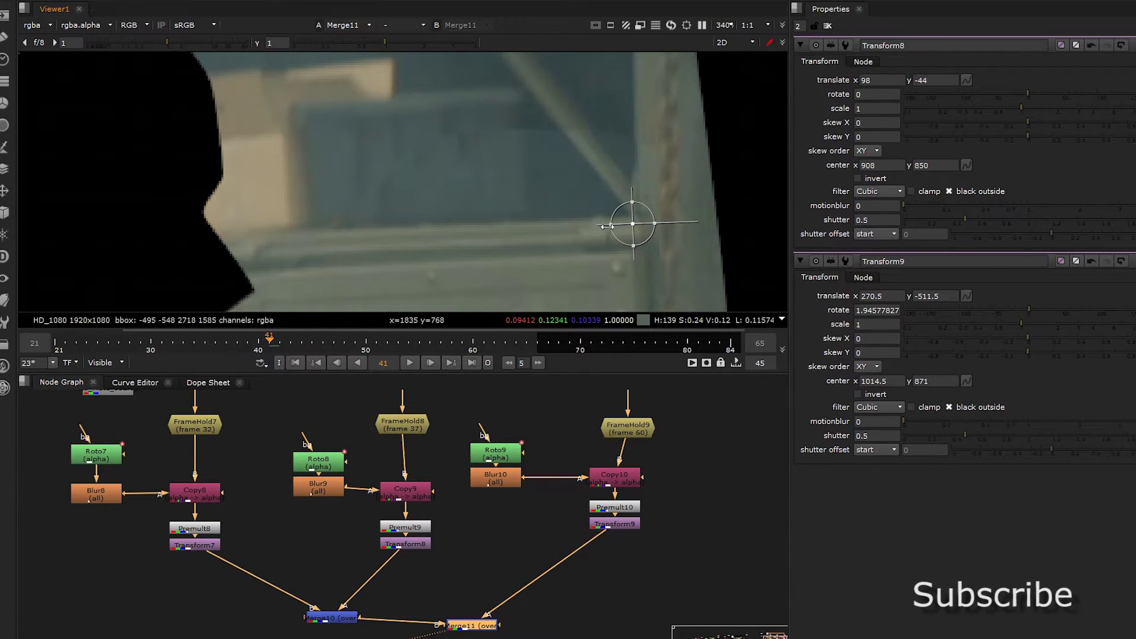
{"action": "left_click_drag", "start_coordinate": [637, 225], "coordinate": [636, 229]}
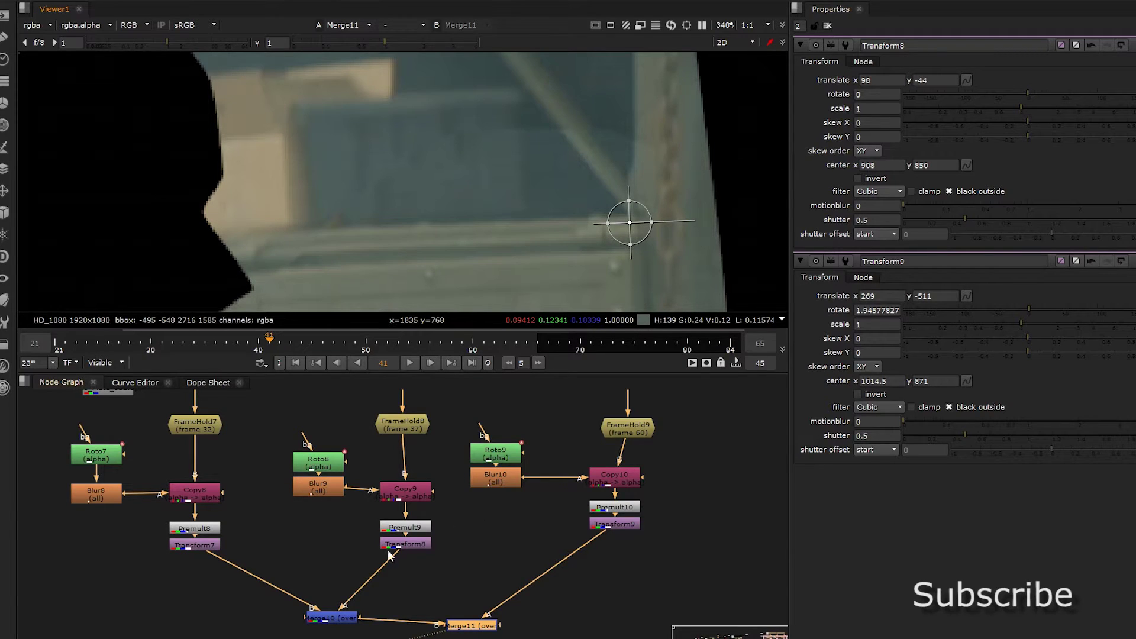
Set the frame 60 branch's Blur size to about 6.6 to soften the tailgate patch's edges
{"action": "double_click", "coordinate": [496, 478]}
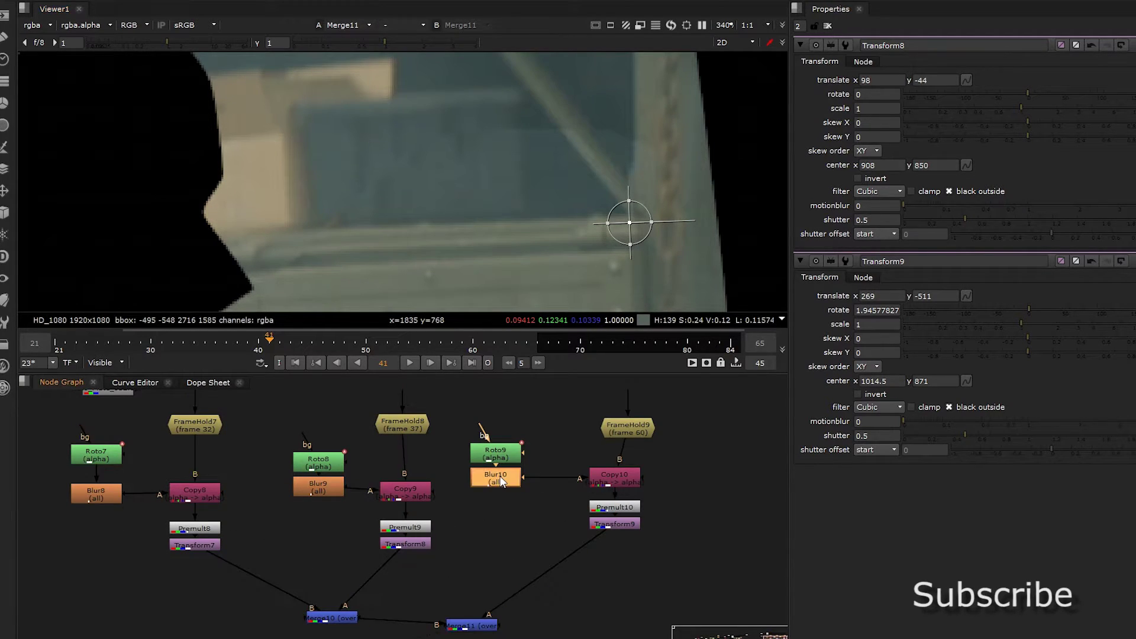
{"action": "left_click_drag", "start_coordinate": [927, 98], "coordinate": [951, 108]}
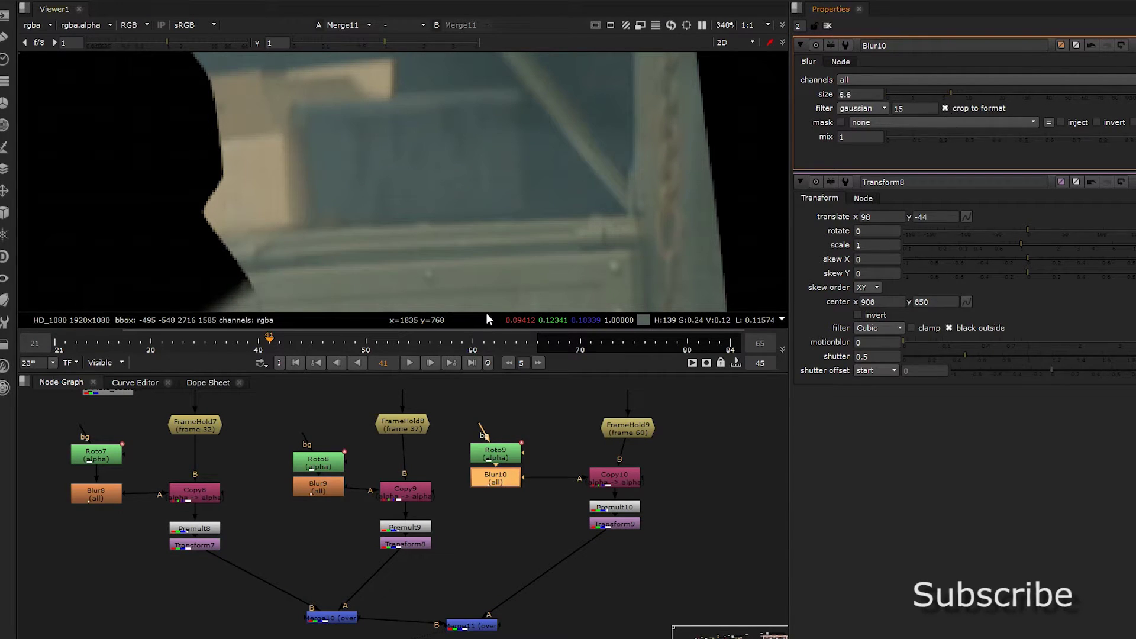
Examine how the softened frame 60 tailgate blends with the frame 32 truck patch and review the node branches
{"action": "scroll", "coordinate": [488, 163], "scroll_direction": "down", "scroll_amount": 4}
{"action": "scroll", "coordinate": [526, 133], "scroll_direction": "up", "scroll_amount": 2}
{"action": "middle_click_drag", "start_coordinate": [500, 200], "coordinate": [509, 33]}
{"action": "scroll", "coordinate": [516, 127], "scroll_direction": "down", "scroll_amount": 2}
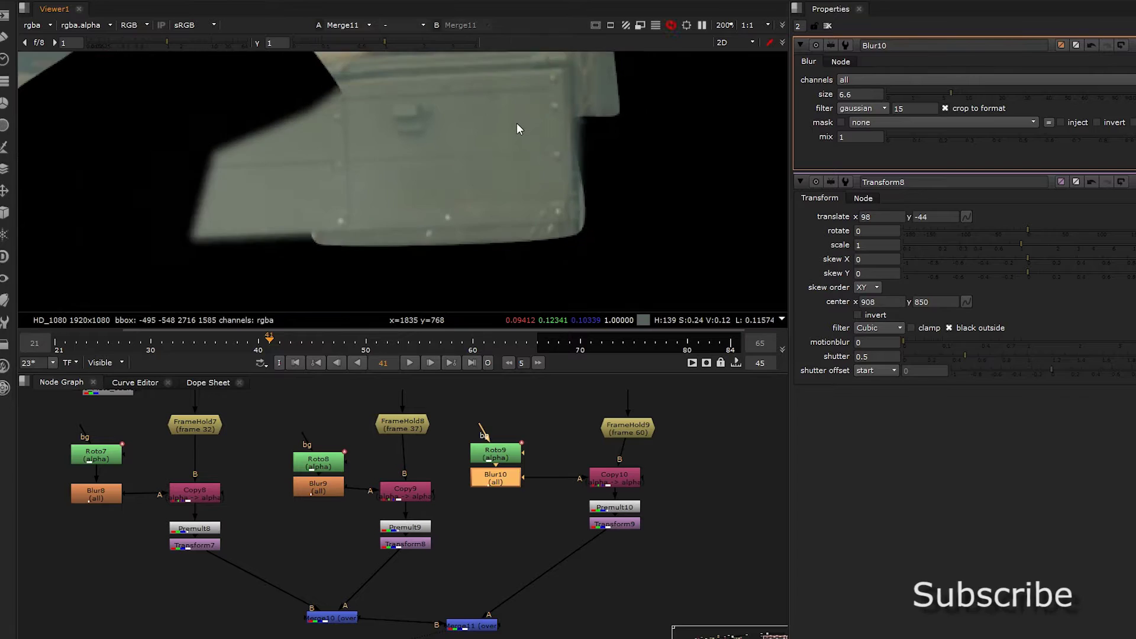
{"action": "middle_click_drag", "start_coordinate": [493, 284], "coordinate": [509, 240]}
{"action": "middle_click_drag", "start_coordinate": [412, 483], "coordinate": [422, 506]}
{"action": "middle_click_drag", "start_coordinate": [360, 199], "coordinate": [505, 231]}
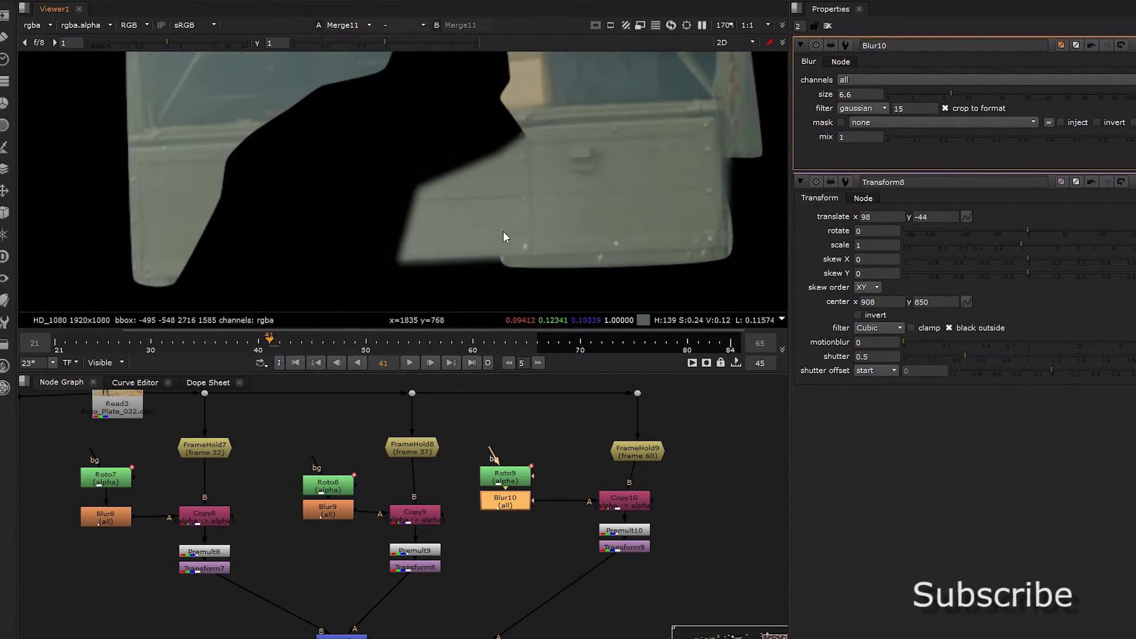
{"action": "middle_click_drag", "start_coordinate": [535, 506], "coordinate": [527, 541]}
{"action": "scroll", "coordinate": [464, 190], "scroll_direction": "down", "scroll_amount": 2}
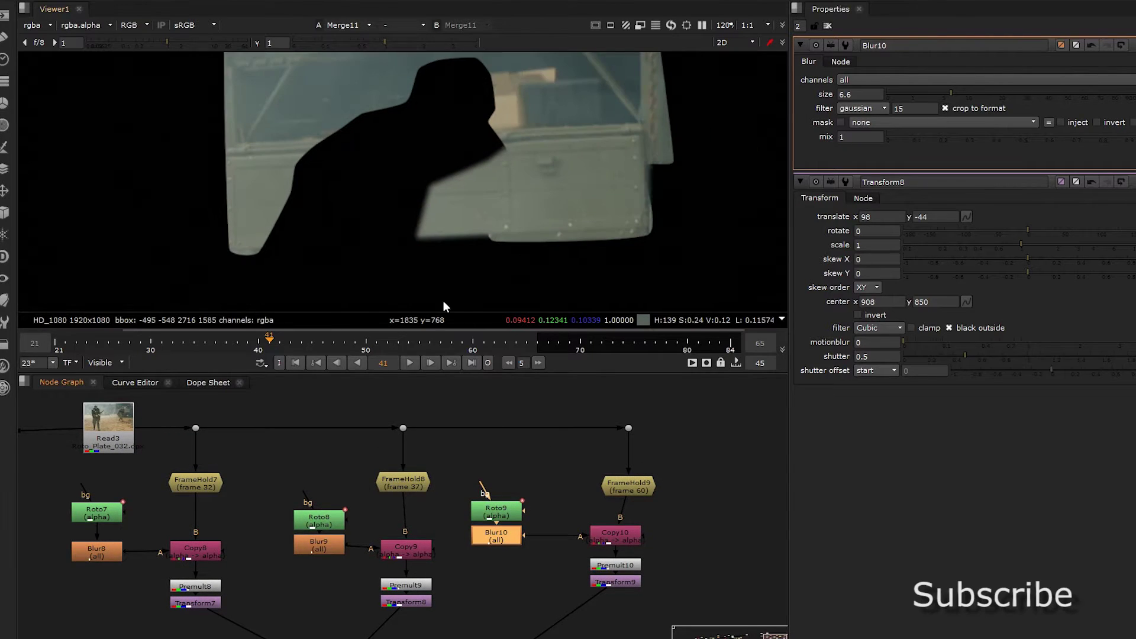
Compare the frame 32 and frame 37 patches by viewing each Transform node's output separately, followed by the merged result
{"action": "scroll", "coordinate": [559, 119], "scroll_direction": "up", "scroll_amount": 4}
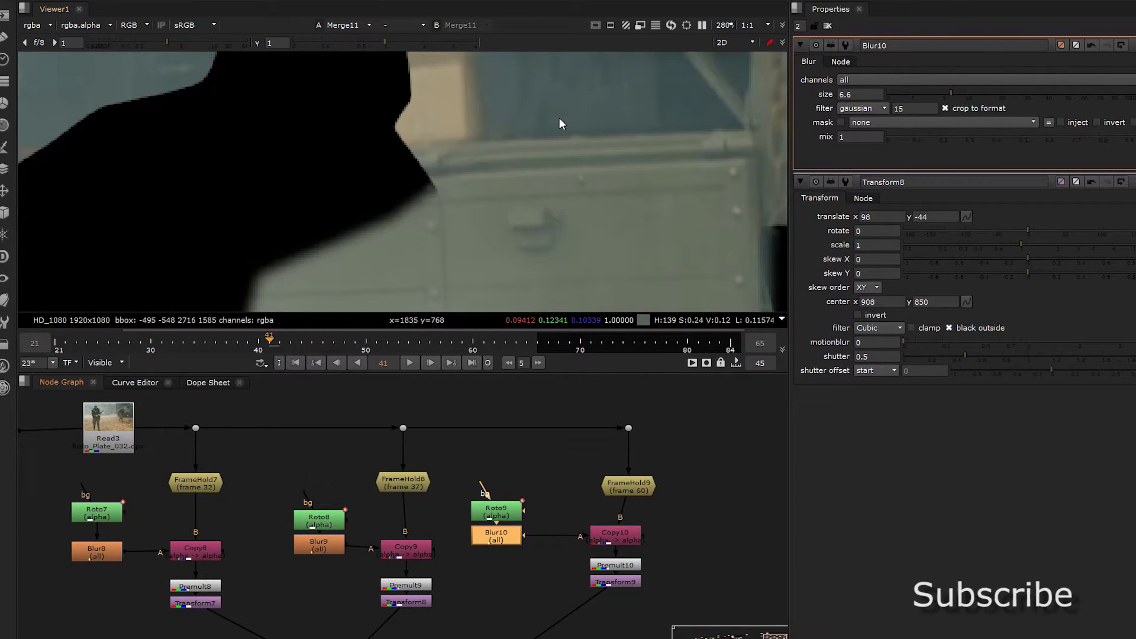
{"action": "scroll", "coordinate": [559, 118], "scroll_direction": "down", "scroll_amount": 5}
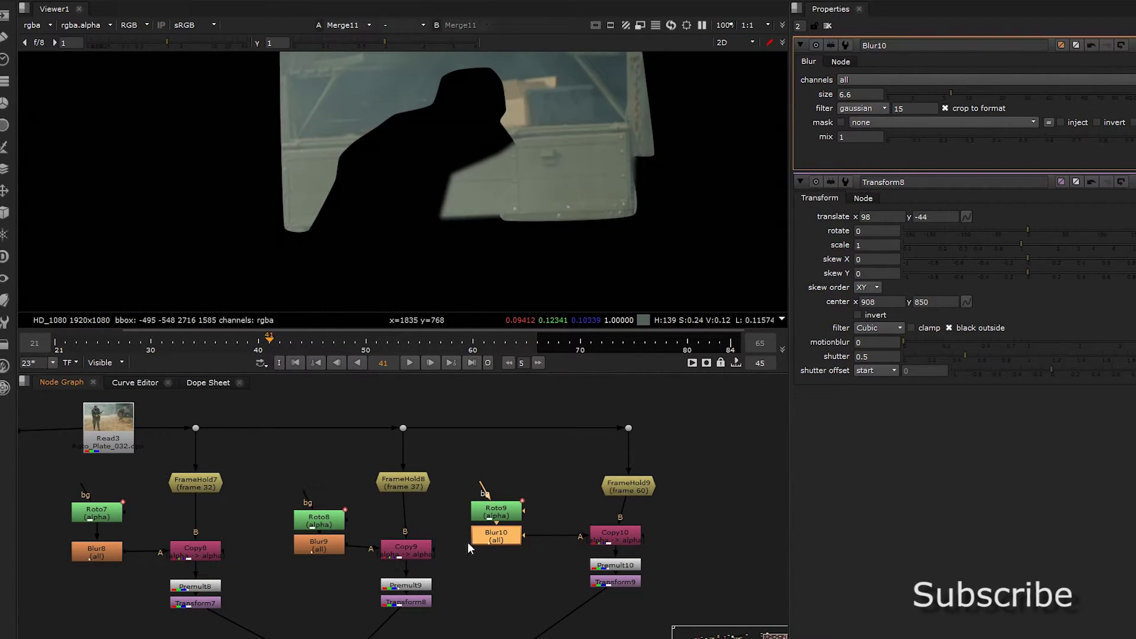
{"action": "middle_click_drag", "start_coordinate": [492, 571], "coordinate": [580, 515]}
{"action": "left_click", "coordinate": [266, 571]}
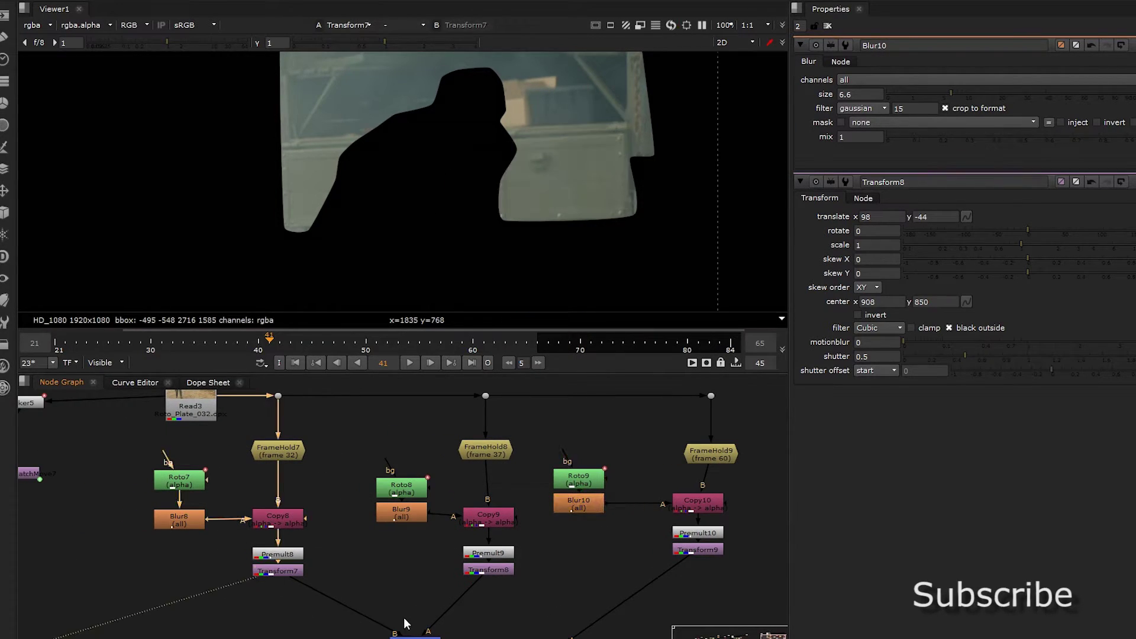
{"action": "left_click", "coordinate": [487, 569]}
{"action": "key", "text": "1"}
{"action": "left_click", "coordinate": [270, 572]}
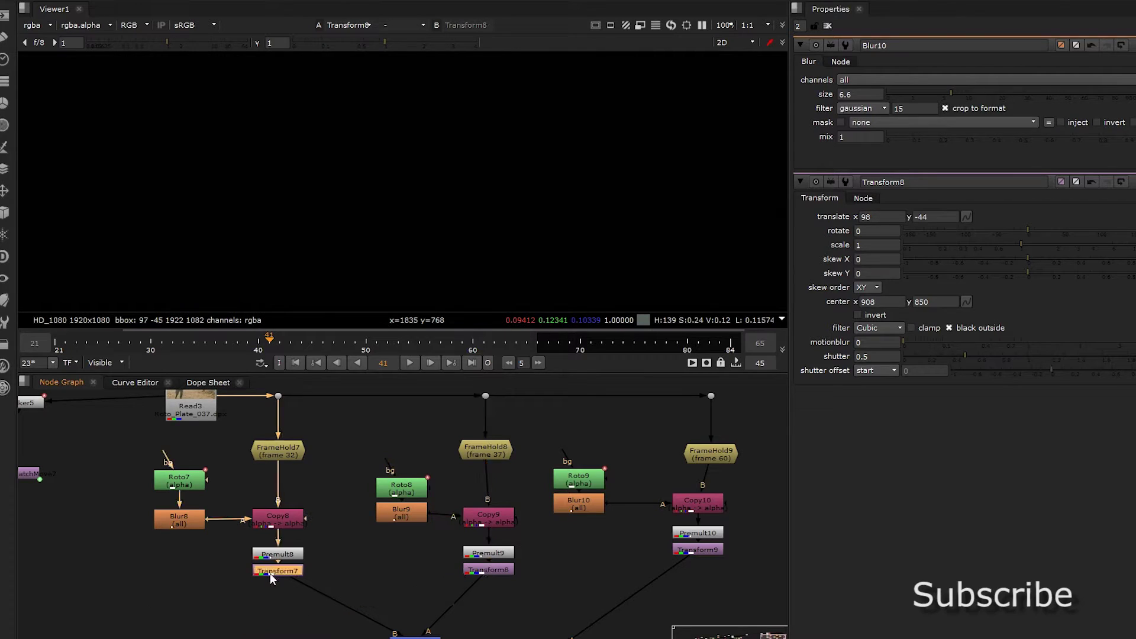
{"action": "scroll", "coordinate": [493, 235], "scroll_direction": "down", "scroll_amount": 3}
{"action": "scroll", "coordinate": [486, 209], "scroll_direction": "up", "scroll_amount": 4}
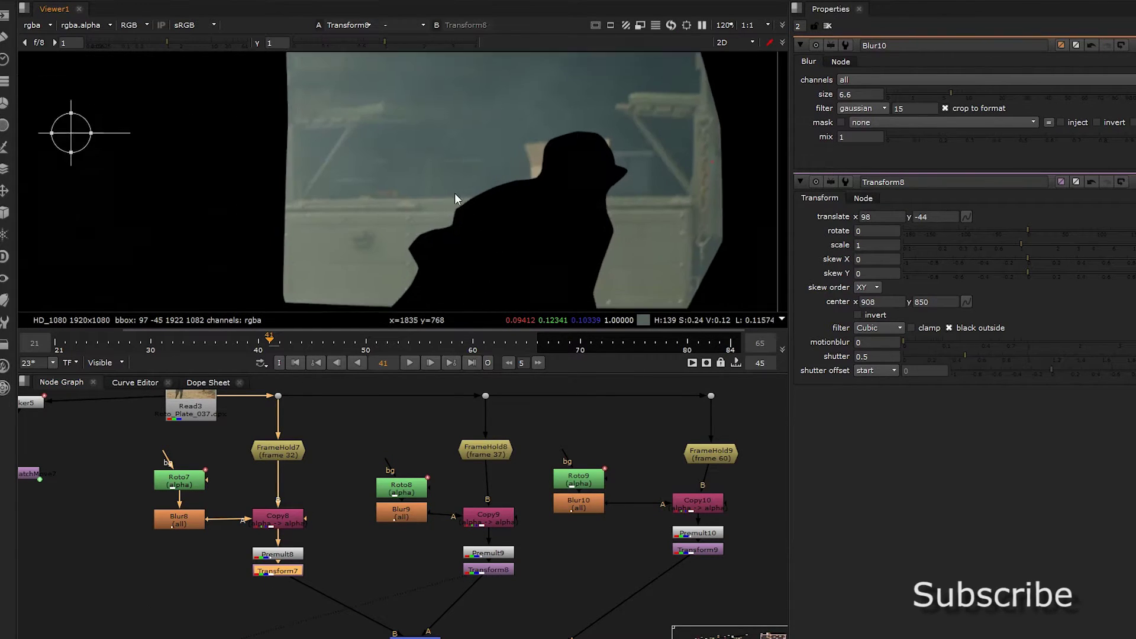
{"action": "key", "text": "1"}
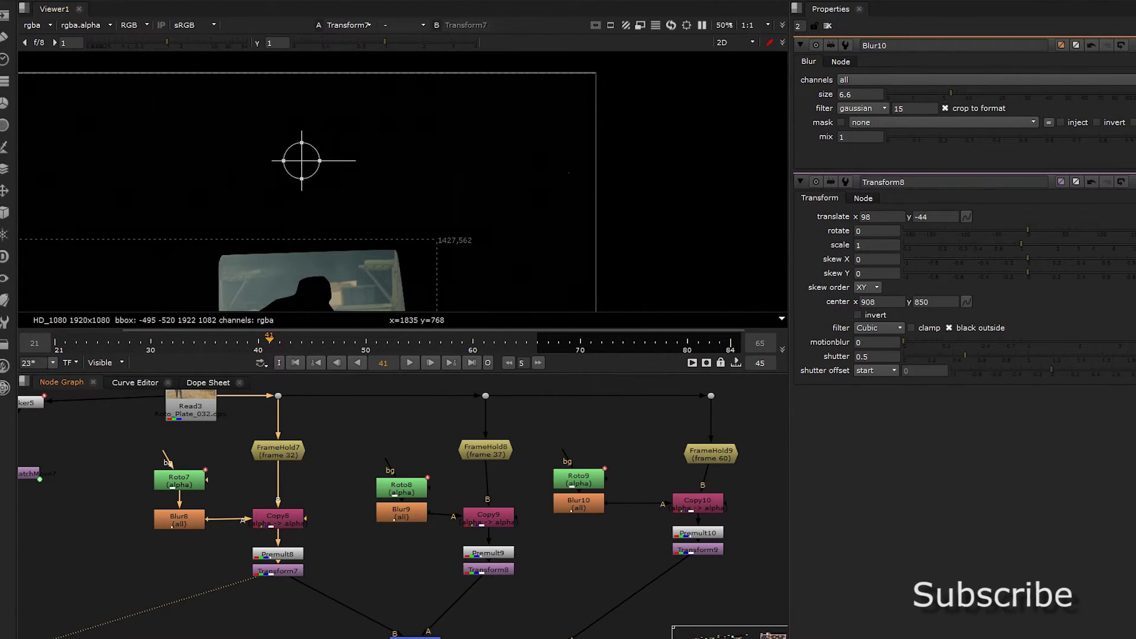
{"action": "key", "text": "1"}
Examine where the frame 37 patch sits relative to the truck patch in the merged result
{"action": "middle_click_drag", "start_coordinate": [274, 308], "coordinate": [332, 241]}
{"action": "scroll", "coordinate": [332, 257], "scroll_direction": "up", "scroll_amount": 5}
{"action": "scroll", "coordinate": [561, 125], "scroll_direction": "down", "scroll_amount": 3}
{"action": "middle_click_drag", "start_coordinate": [561, 125], "coordinate": [461, 232]}
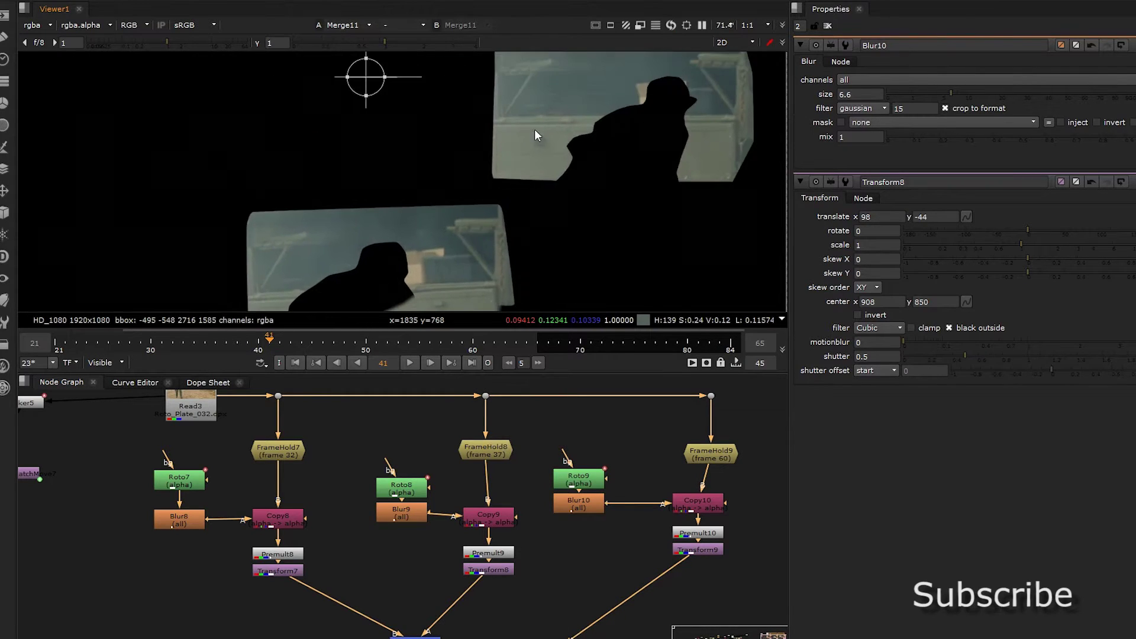
{"action": "scroll", "coordinate": [533, 137], "scroll_direction": "up", "scroll_amount": 4}
{"action": "scroll", "coordinate": [456, 175], "scroll_direction": "down", "scroll_amount": 2}
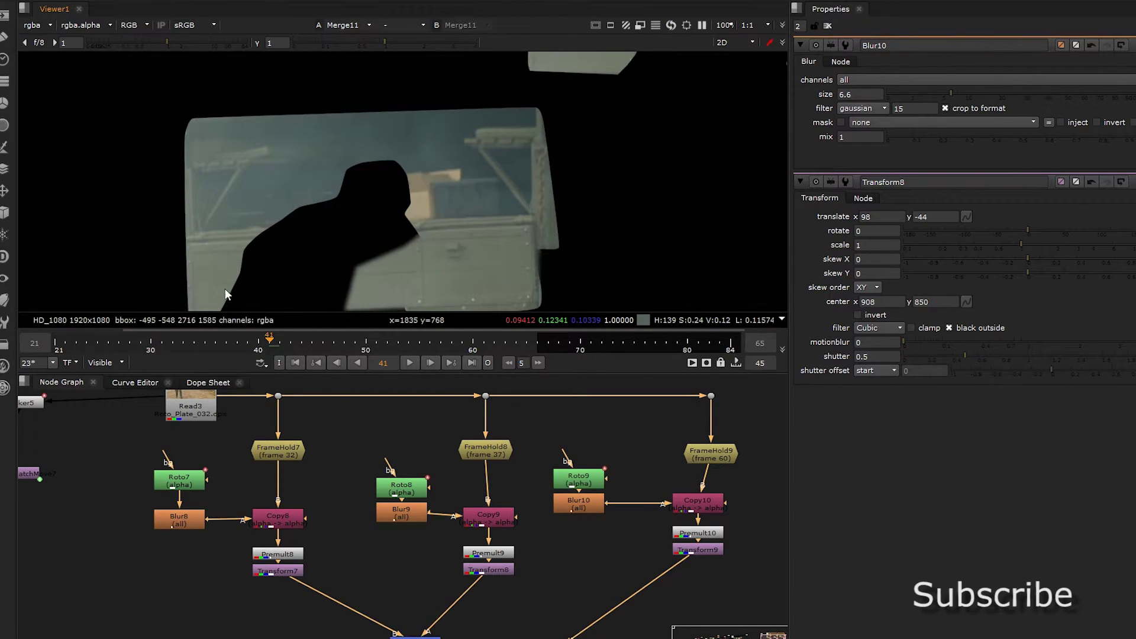
{"action": "scroll", "coordinate": [179, 273], "scroll_direction": "down", "scroll_amount": 1}
{"action": "scroll", "coordinate": [179, 275], "scroll_direction": "up", "scroll_amount": 4}
{"action": "scroll", "coordinate": [396, 190], "scroll_direction": "down", "scroll_amount": 3}
Place the frame 37 patch over the frame 32 truck using pivot 1377, 817 and translate of about -438.6, -428.8
{"action": "middle_click_drag", "start_coordinate": [398, 190], "coordinate": [170, 380]}
{"action": "left_click_drag", "start_coordinate": [155, 99], "coordinate": [456, 127], "text": "ctrl"}
{"action": "scroll", "coordinate": [464, 130], "scroll_direction": "down", "scroll_amount": 3}
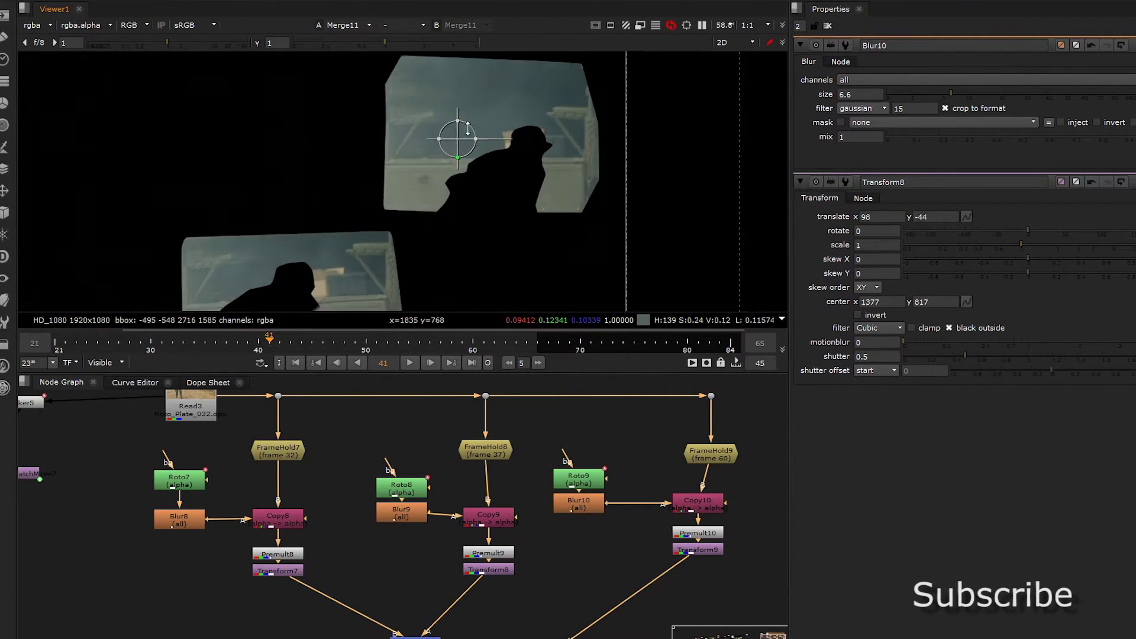
{"action": "middle_click_drag", "start_coordinate": [460, 138], "coordinate": [481, 86]}
{"action": "left_click_drag", "start_coordinate": [481, 87], "coordinate": [334, 168]}
{"action": "middle_click_drag", "start_coordinate": [286, 178], "coordinate": [455, 193], "text": "alt"}
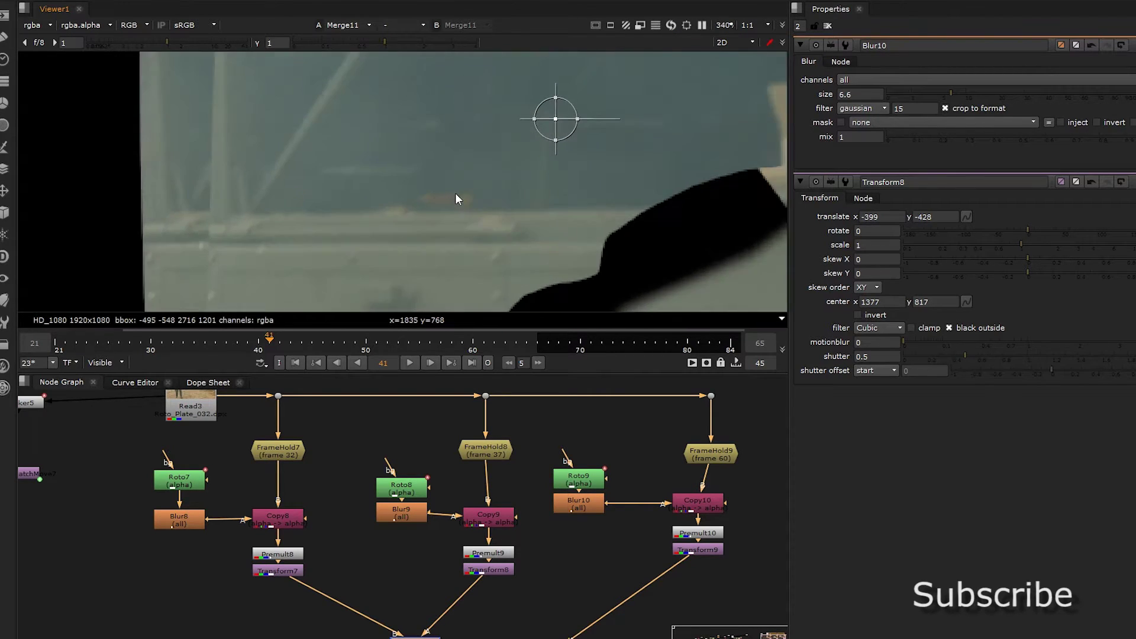
{"action": "scroll", "coordinate": [456, 193], "scroll_direction": "down", "scroll_amount": 2}
{"action": "left_click_drag", "start_coordinate": [553, 121], "coordinate": [491, 122]}
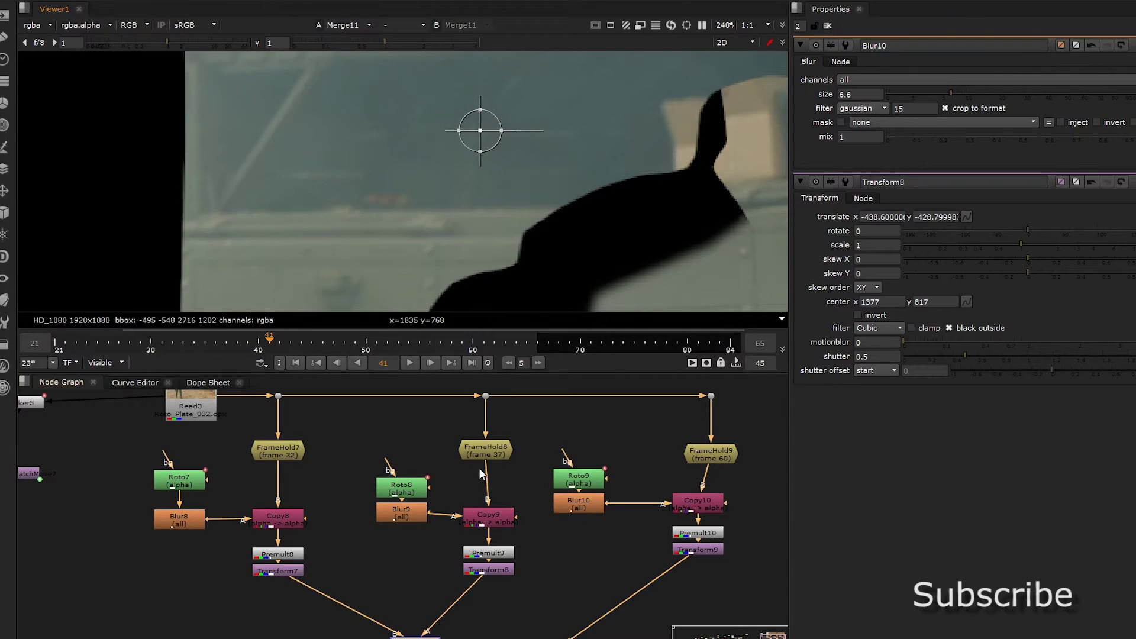
Open the frame 32 and frame 37 roto shapes and examine how the frame 37 mask overlaps the truck
{"action": "double_click", "coordinate": [197, 481]}
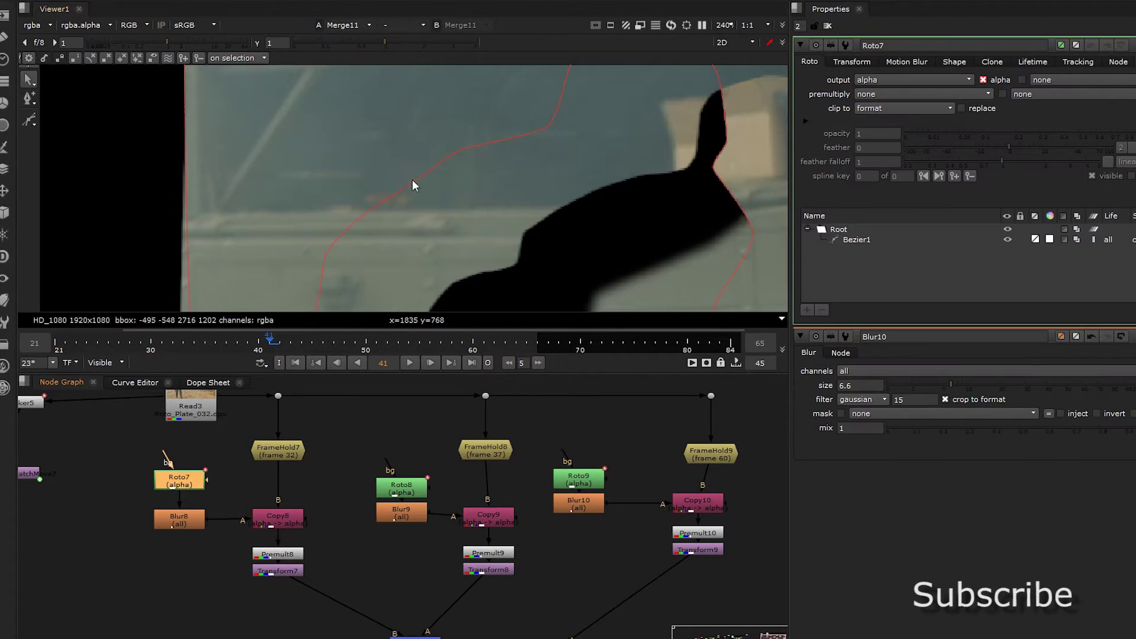
{"action": "scroll", "coordinate": [413, 180], "scroll_direction": "down", "scroll_amount": 3}
{"action": "left_click", "coordinate": [381, 214]}
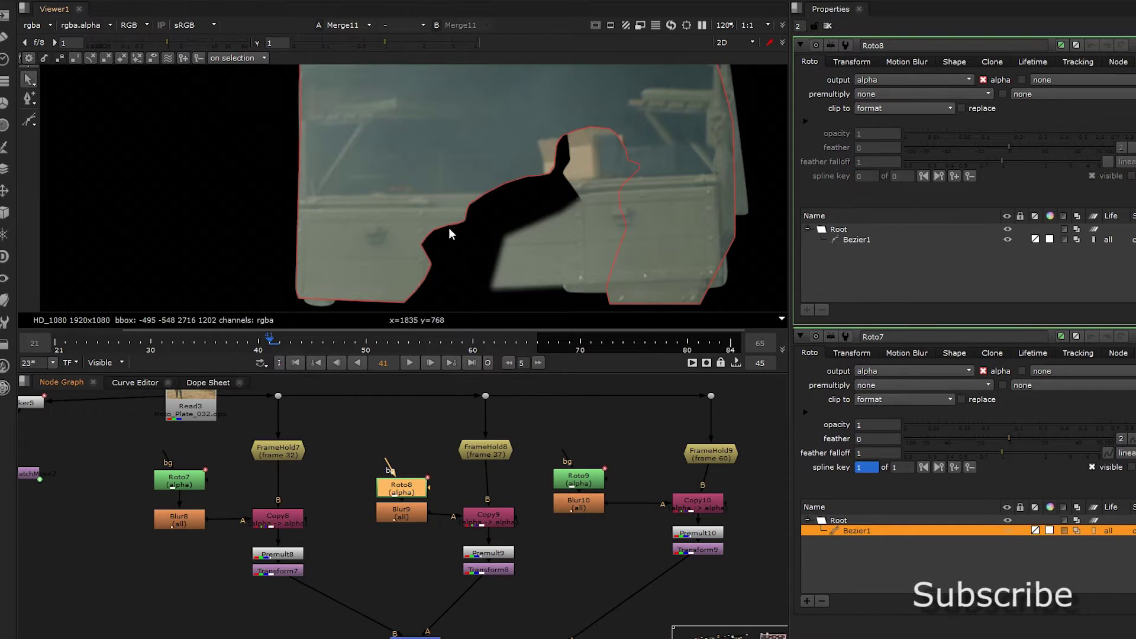
{"action": "left_click", "coordinate": [447, 231]}
{"action": "scroll", "coordinate": [529, 252], "scroll_direction": "down", "scroll_amount": 2}
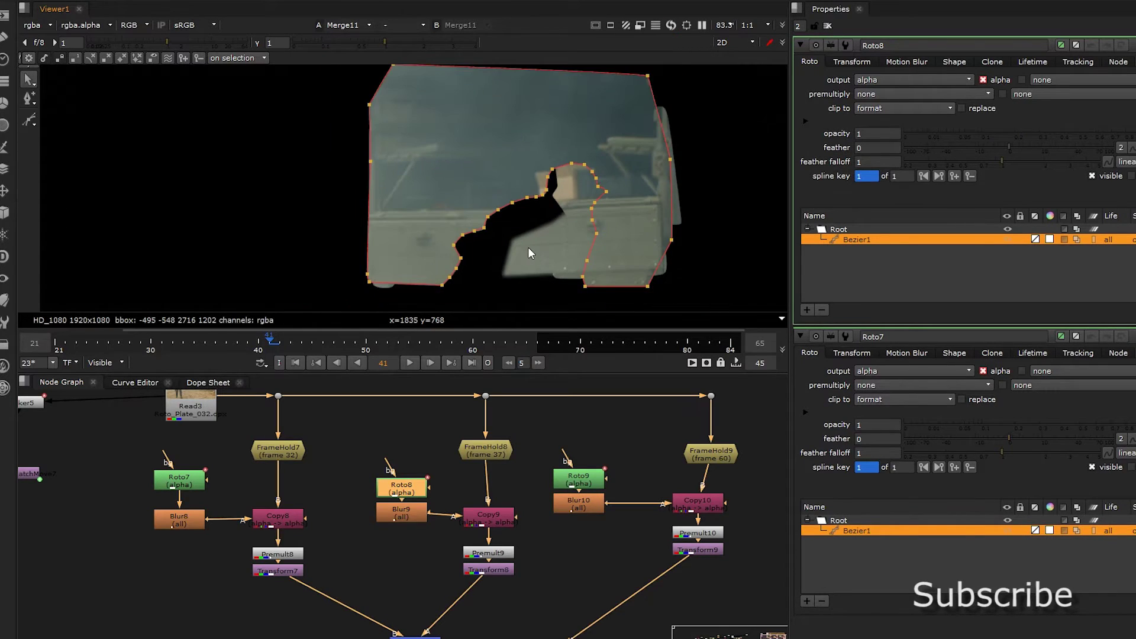
{"action": "scroll", "coordinate": [477, 220], "scroll_direction": "up", "scroll_amount": 4}
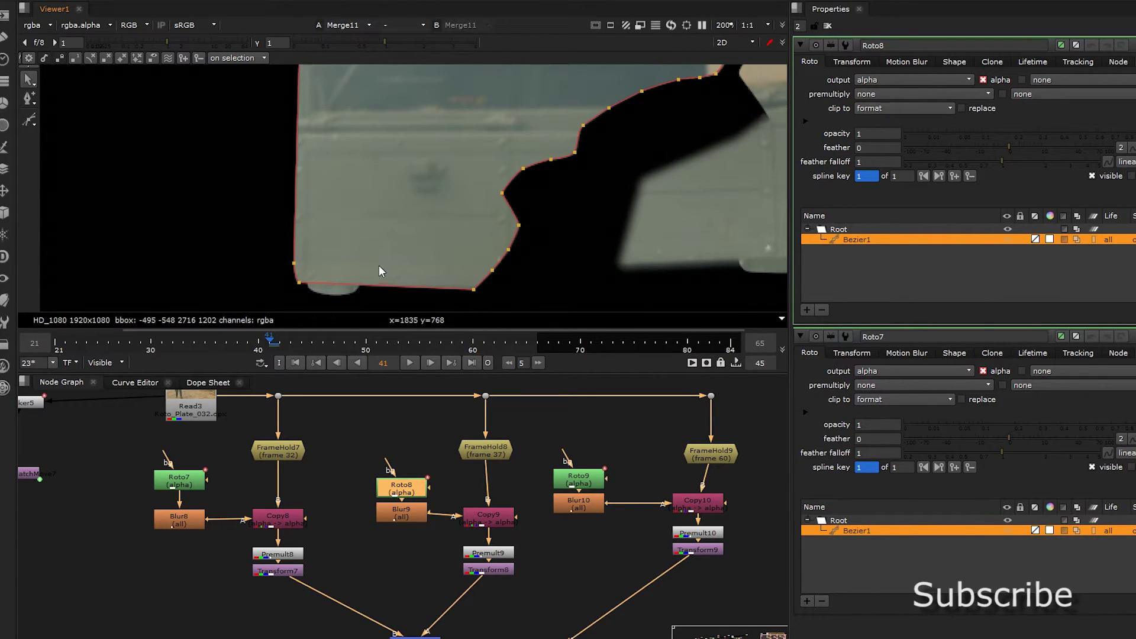
{"action": "scroll", "coordinate": [378, 268], "scroll_direction": "down", "scroll_amount": 4}
{"action": "scroll", "coordinate": [393, 229], "scroll_direction": "up", "scroll_amount": 4}
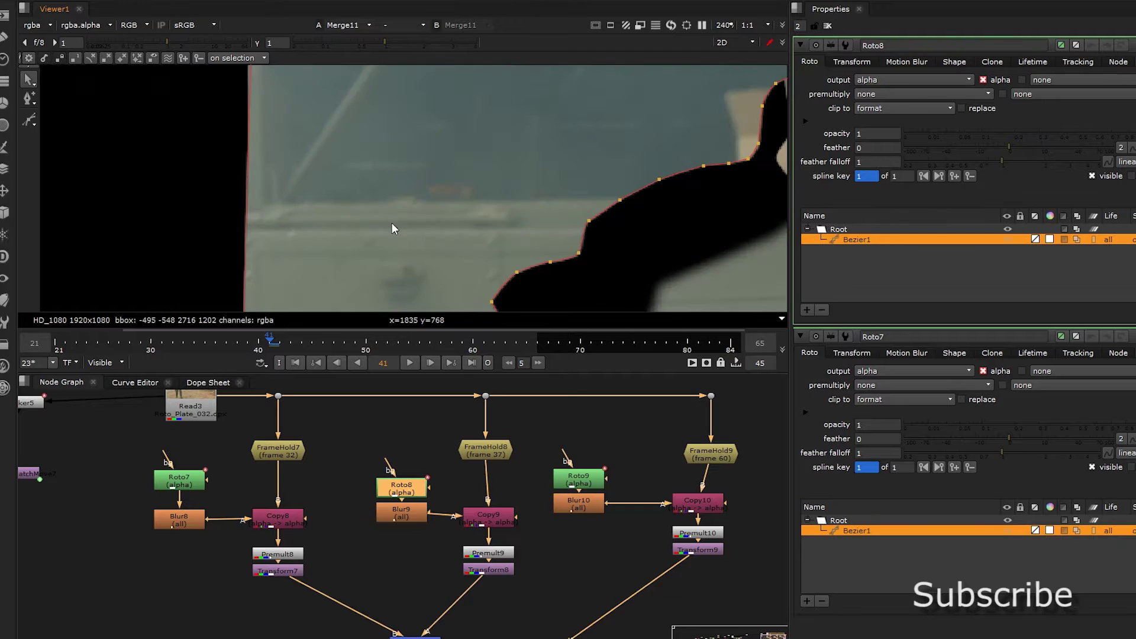
{"action": "scroll", "coordinate": [389, 264], "scroll_direction": "down", "scroll_amount": 1}
Toggle the merge of the frame 60 patch off and on to compare the overlapping patches
{"action": "key", "text": "d"}
{"action": "key", "text": "d"}
{"action": "key", "text": "d"}
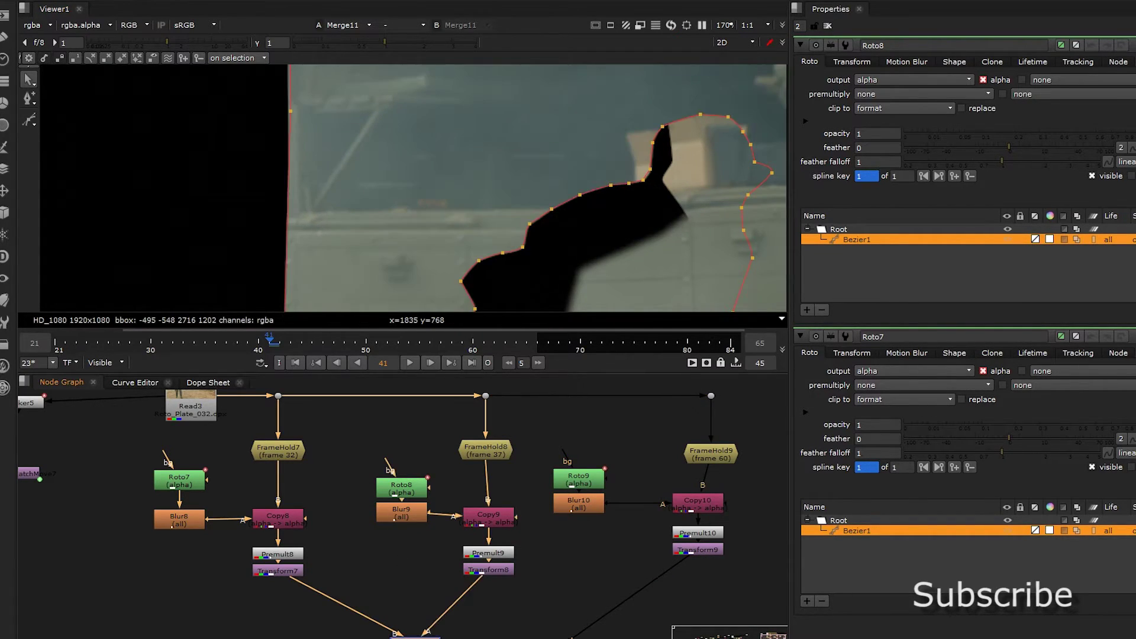
{"action": "scroll", "coordinate": [478, 188], "scroll_direction": "down", "scroll_amount": 3}
{"action": "scroll", "coordinate": [478, 189], "scroll_direction": "down", "scroll_amount": 2}
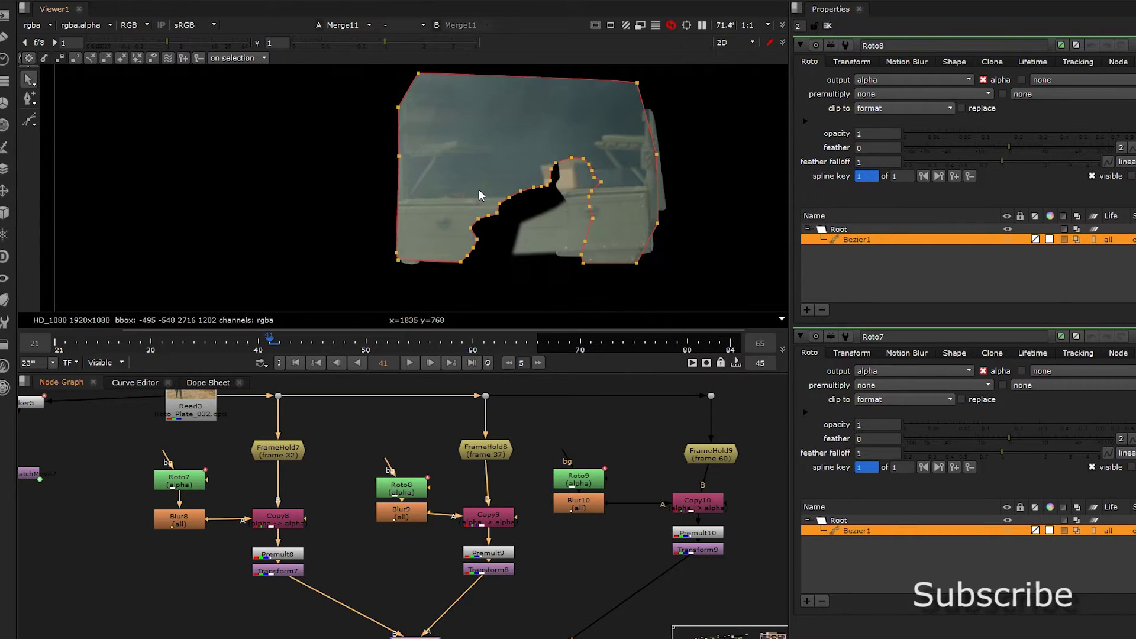
Delete the upper and right-hand points of the frame 37 roto shape to keep only the truck's lower-left area
{"action": "middle_click_drag", "start_coordinate": [479, 190], "coordinate": [458, 212]}
{"action": "mouse_move", "coordinate": [352, 81]}
{"action": "left_mouse_down"}
{"action": "mouse_move", "coordinate": [647, 135]}
{"action": "mouse_move", "coordinate": [733, 209]}
{"action": "mouse_move", "coordinate": [667, 144]}
{"action": "mouse_move", "coordinate": [449, 74]}
{"action": "left_mouse_up"}
{"action": "left_click", "coordinate": [414, 94]}
{"action": "mouse_move", "coordinate": [328, 70]}
{"action": "left_mouse_down"}
{"action": "mouse_move", "coordinate": [604, 137]}
{"action": "mouse_move", "coordinate": [723, 187]}
{"action": "left_mouse_up"}
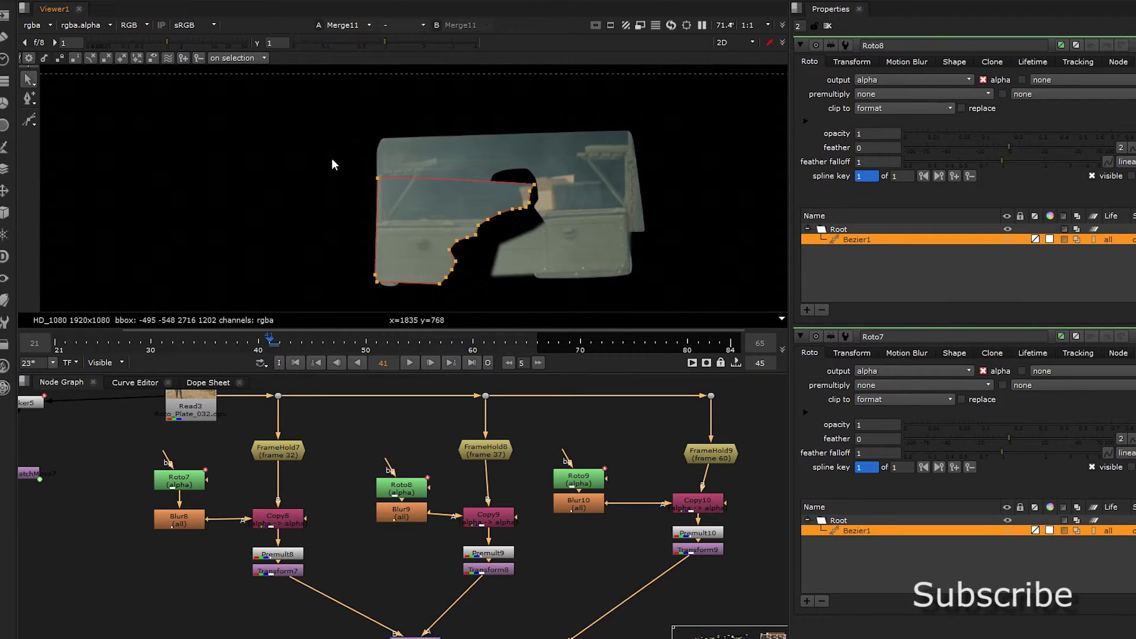
{"action": "left_click_drag", "start_coordinate": [328, 159], "coordinate": [543, 187]}
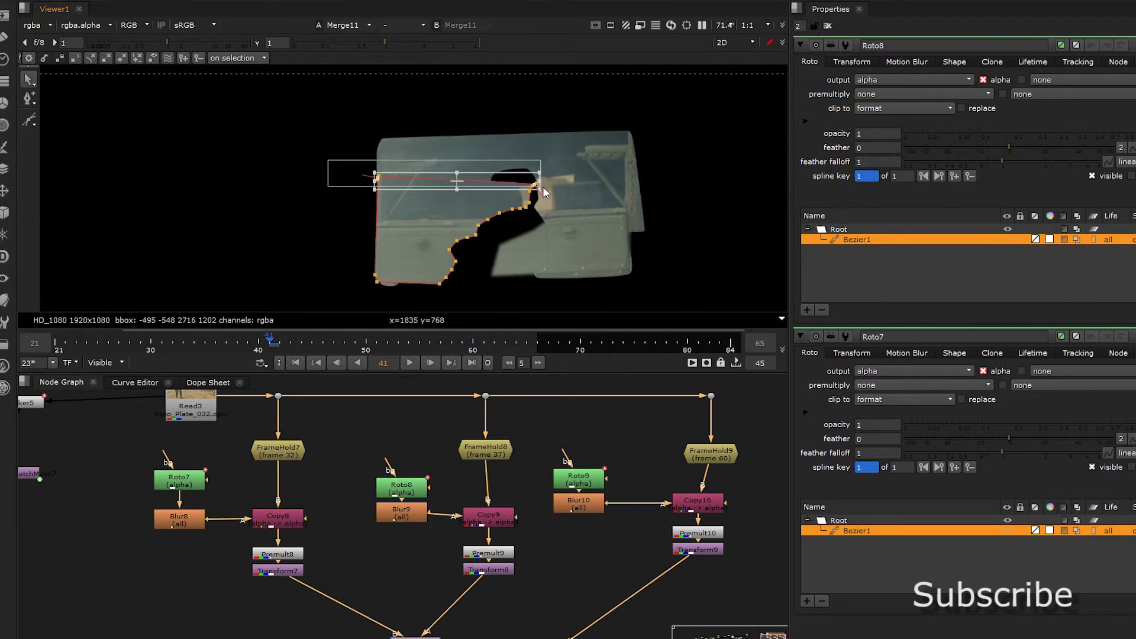
{"action": "key", "text": "Delete"}
{"action": "key", "text": "ctrl+z"}
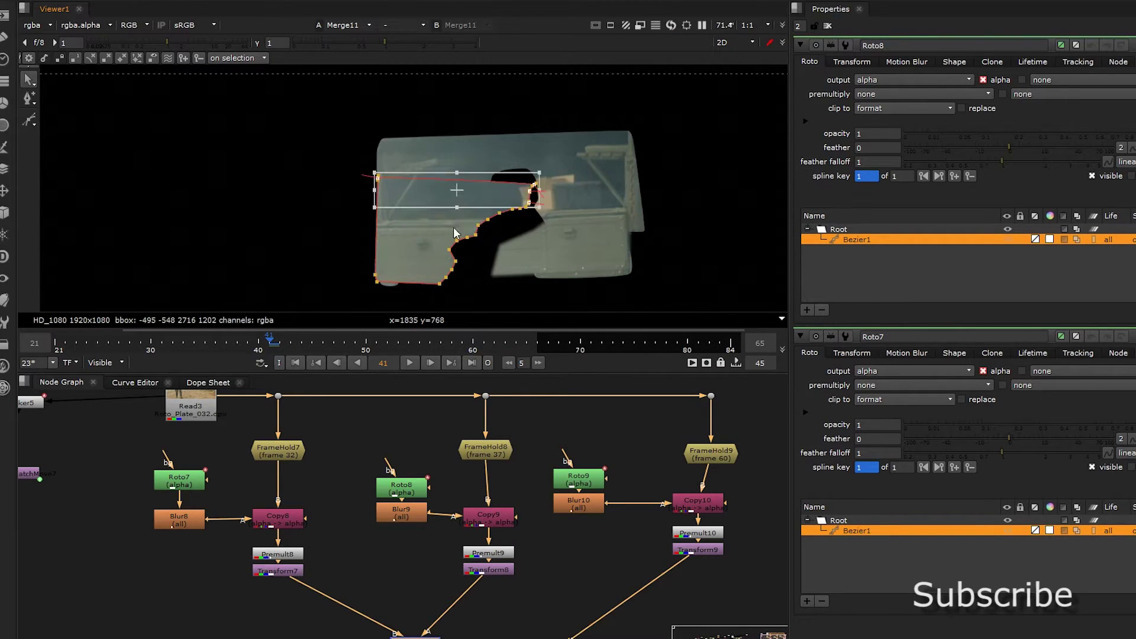
Lower the top-left corner point of the frame 37 roto shape and shift its top-right point slightly left beside the boxes
{"action": "left_click", "coordinate": [350, 207]}
{"action": "left_click_drag", "start_coordinate": [377, 177], "coordinate": [374, 254]}
{"action": "left_click_drag", "start_coordinate": [535, 184], "coordinate": [520, 184]}
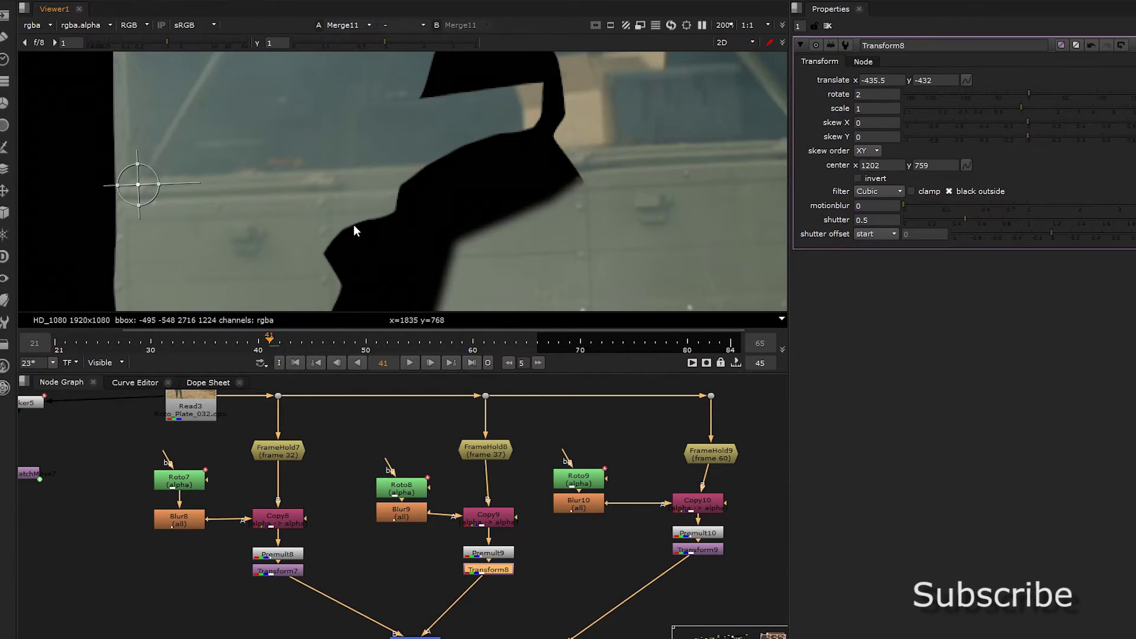
Review the merged truck patch, viewing the frame 32, 37 and 60 Transform outputs separately to see what each contributes
{"action": "scroll", "coordinate": [353, 225], "scroll_direction": "down", "scroll_amount": 5}
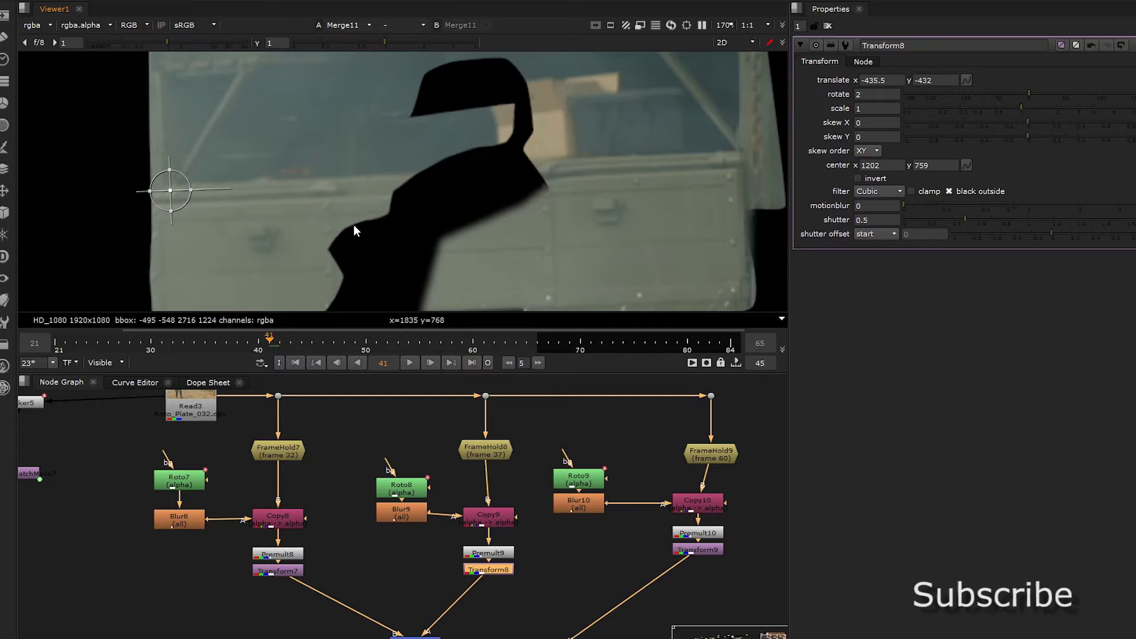
{"action": "middle_click_drag", "start_coordinate": [416, 193], "coordinate": [368, 165]}
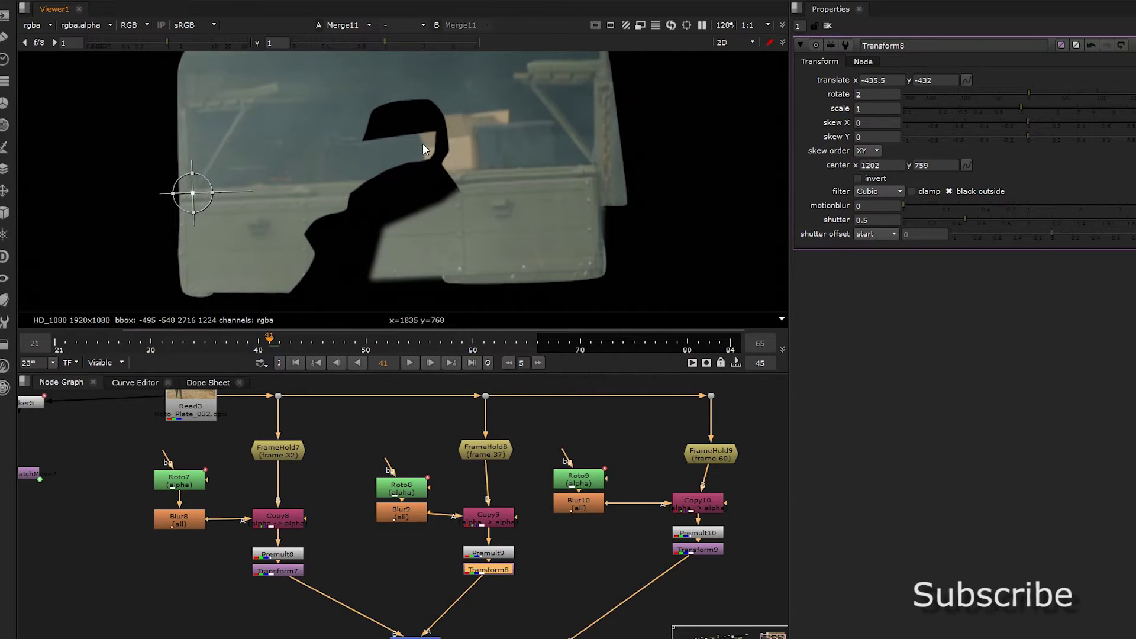
{"action": "middle_click_drag", "start_coordinate": [438, 117], "coordinate": [399, 179]}
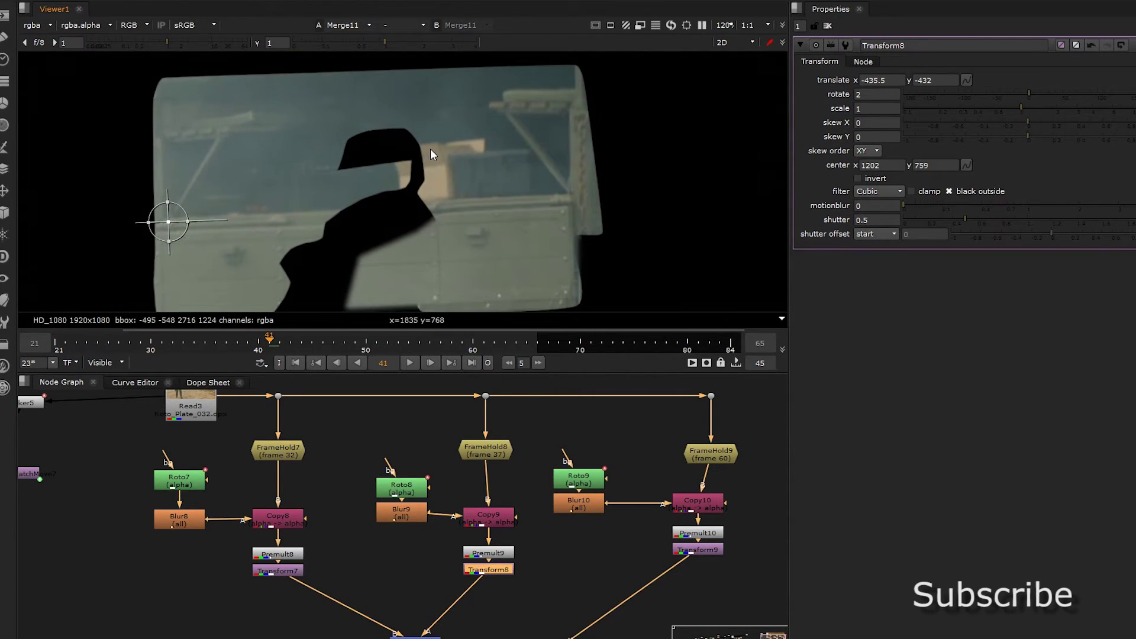
{"action": "middle_click_drag", "start_coordinate": [197, 177], "coordinate": [198, 151]}
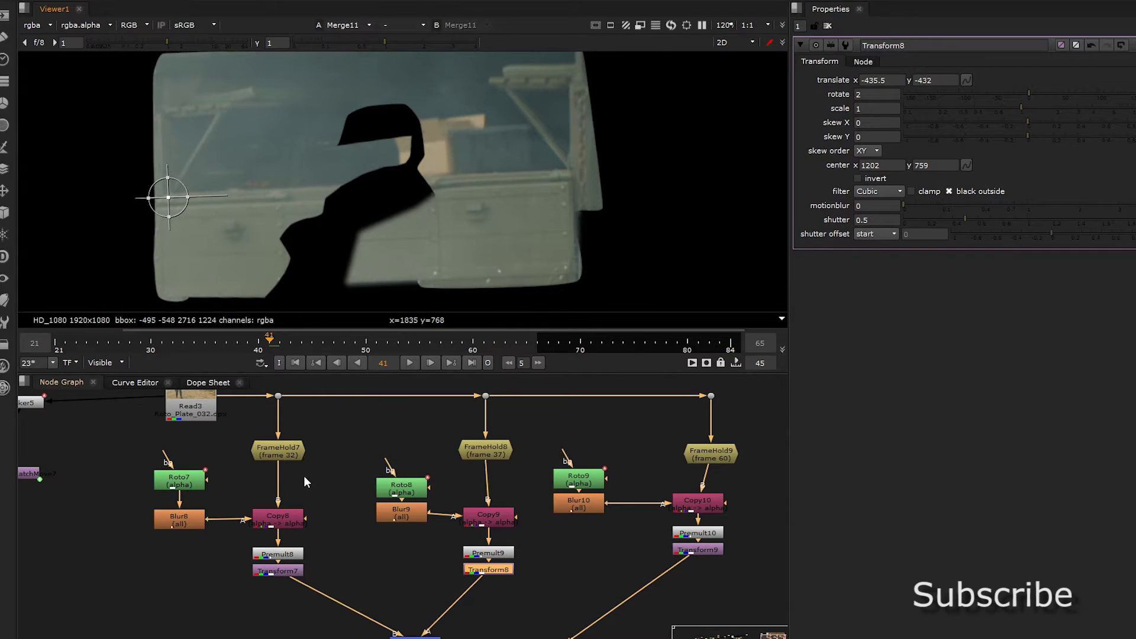
{"action": "left_click", "coordinate": [278, 573]}
{"action": "key", "text": "1"}
{"action": "left_click", "coordinate": [496, 570]}
{"action": "left_click", "coordinate": [498, 573]}
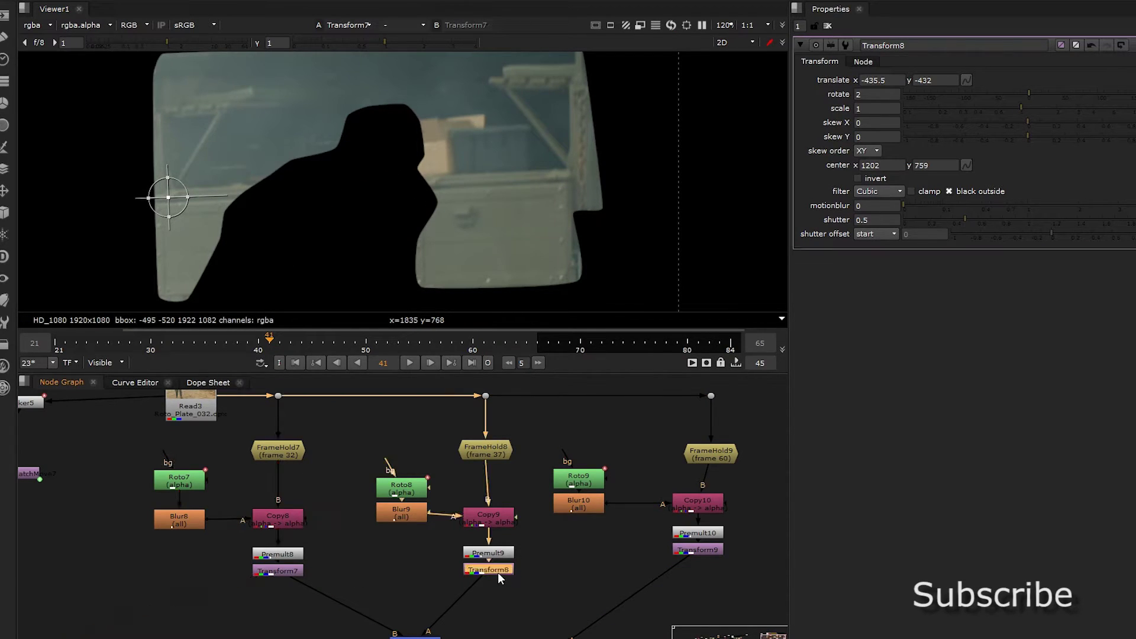
{"action": "key", "text": "1"}
{"action": "left_click", "coordinate": [691, 552]}
{"action": "key", "text": "1"}
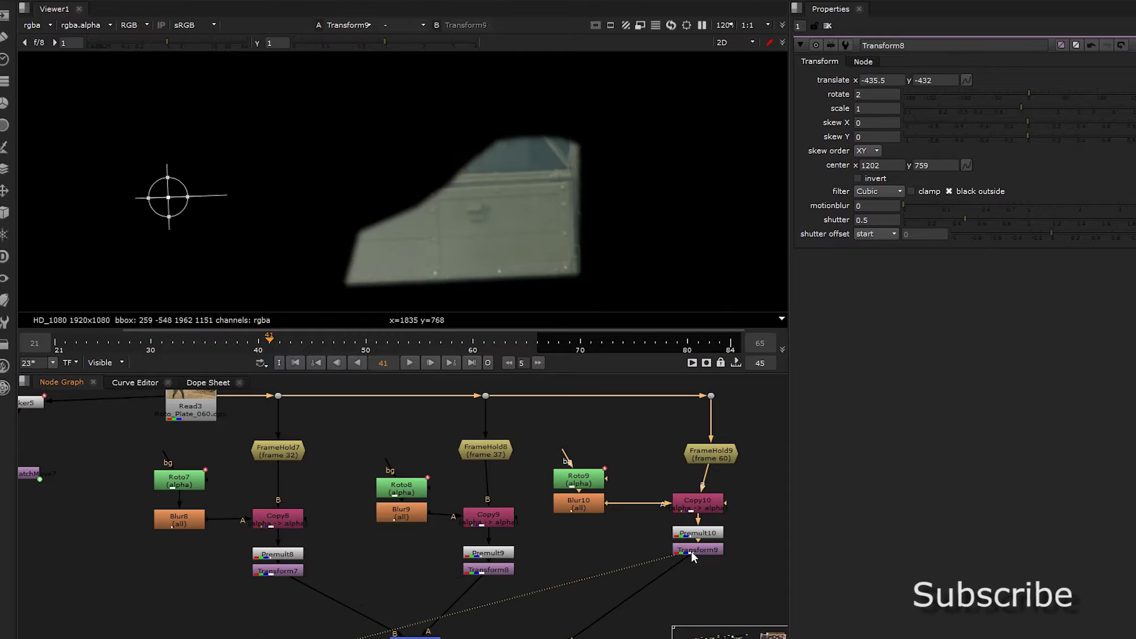
{"action": "left_click", "coordinate": [498, 568]}
{"action": "left_click", "coordinate": [299, 570]}
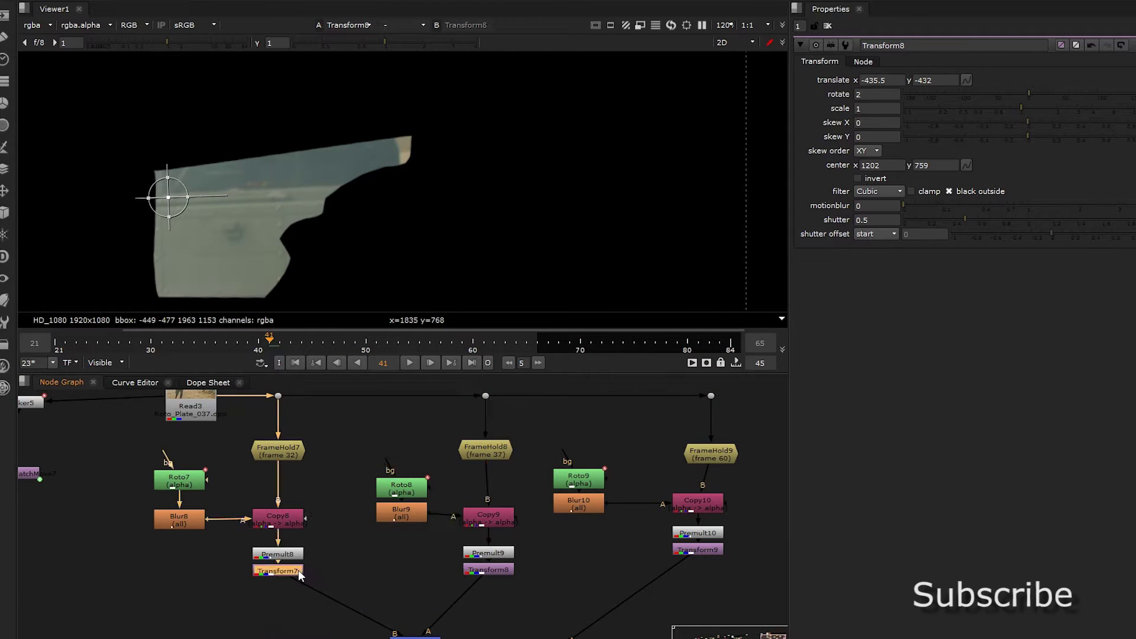
{"action": "key", "text": "1"}
{"action": "key", "text": "1"}
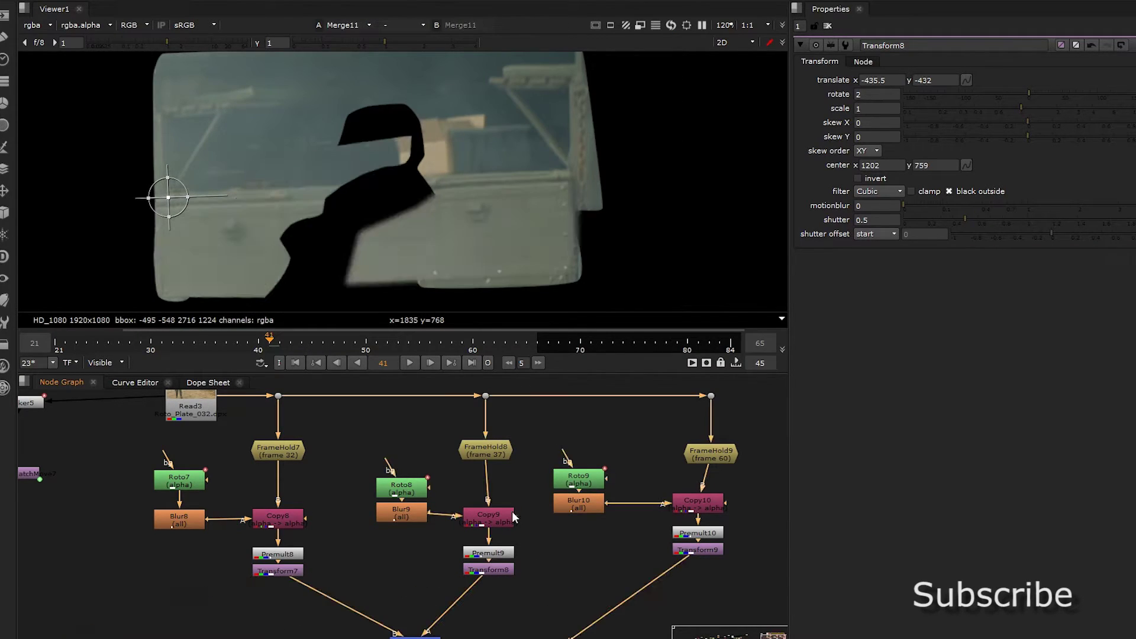
Examine the remaining helmet-shaped gap near the boxes in the merged patch and open the frame 32 Roto node
{"action": "middle_click_drag", "start_coordinate": [387, 168], "coordinate": [407, 148]}
{"action": "scroll", "coordinate": [428, 170], "scroll_direction": "up", "scroll_amount": 2}
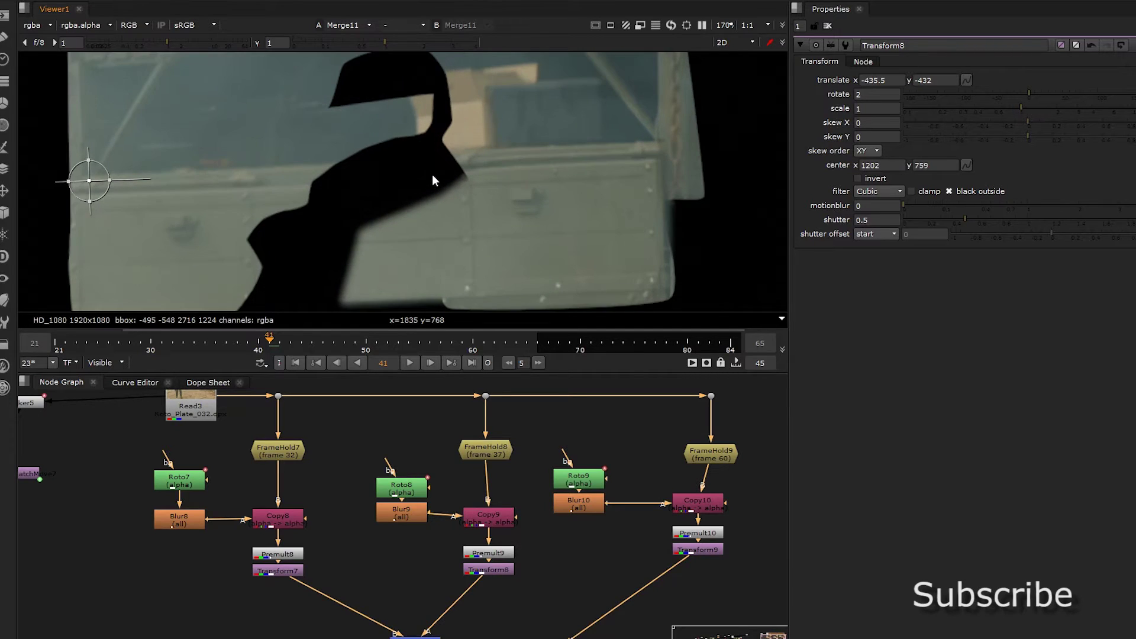
{"action": "scroll", "coordinate": [421, 183], "scroll_direction": "down", "scroll_amount": 2}
{"action": "scroll", "coordinate": [419, 142], "scroll_direction": "up", "scroll_amount": 4}
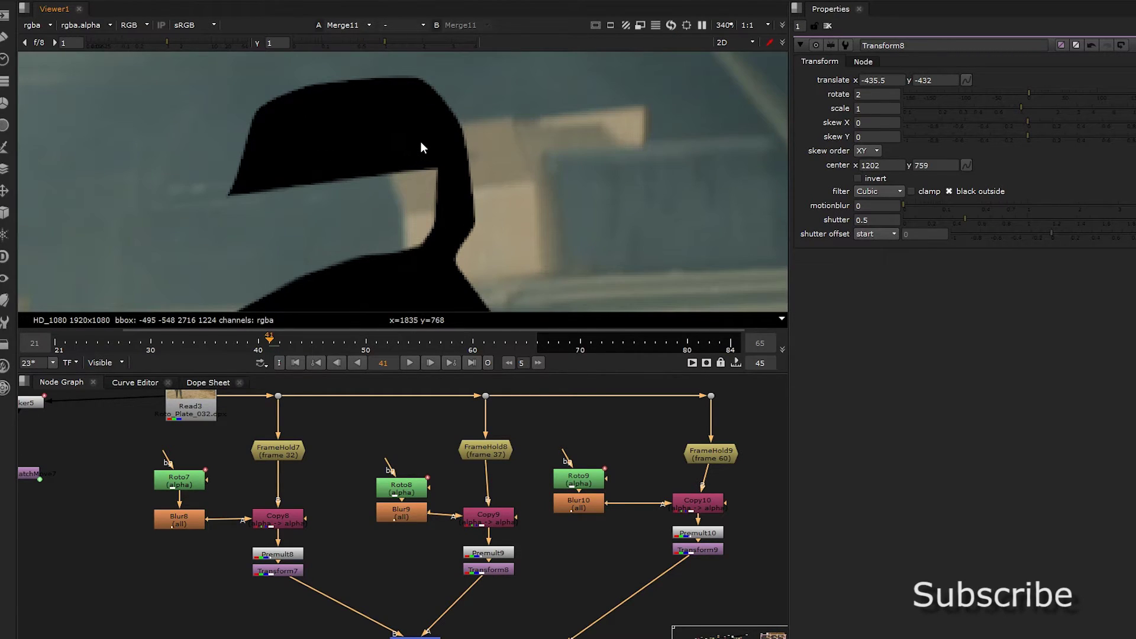
{"action": "scroll", "coordinate": [420, 141], "scroll_direction": "down", "scroll_amount": 4}
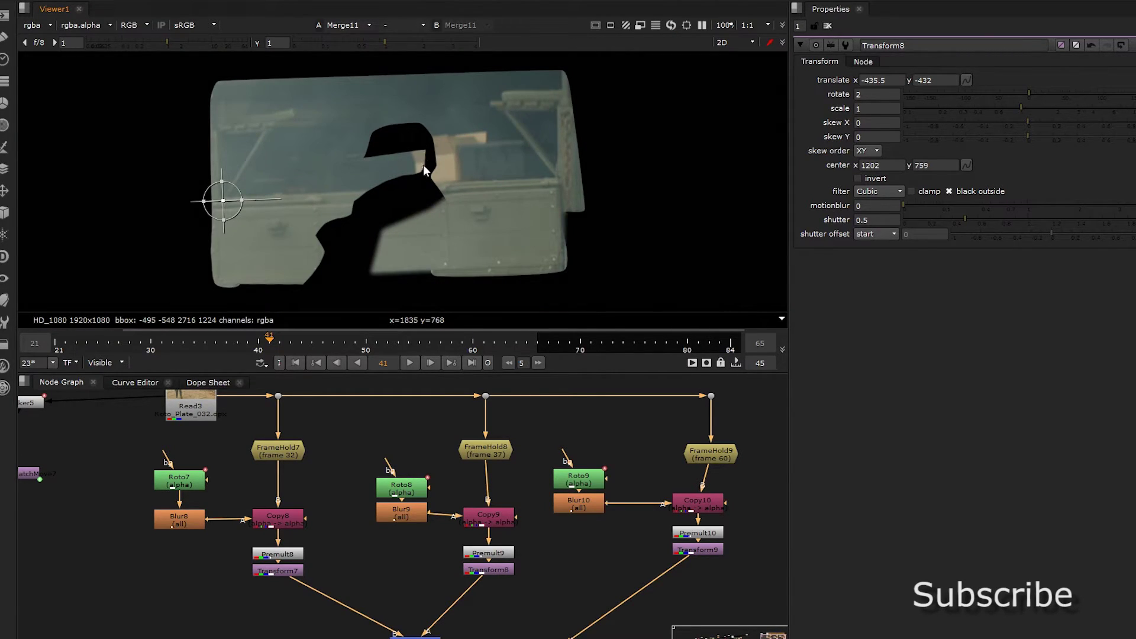
{"action": "scroll", "coordinate": [409, 148], "scroll_direction": "up", "scroll_amount": 3}
{"action": "scroll", "coordinate": [391, 169], "scroll_direction": "up", "scroll_amount": 2}
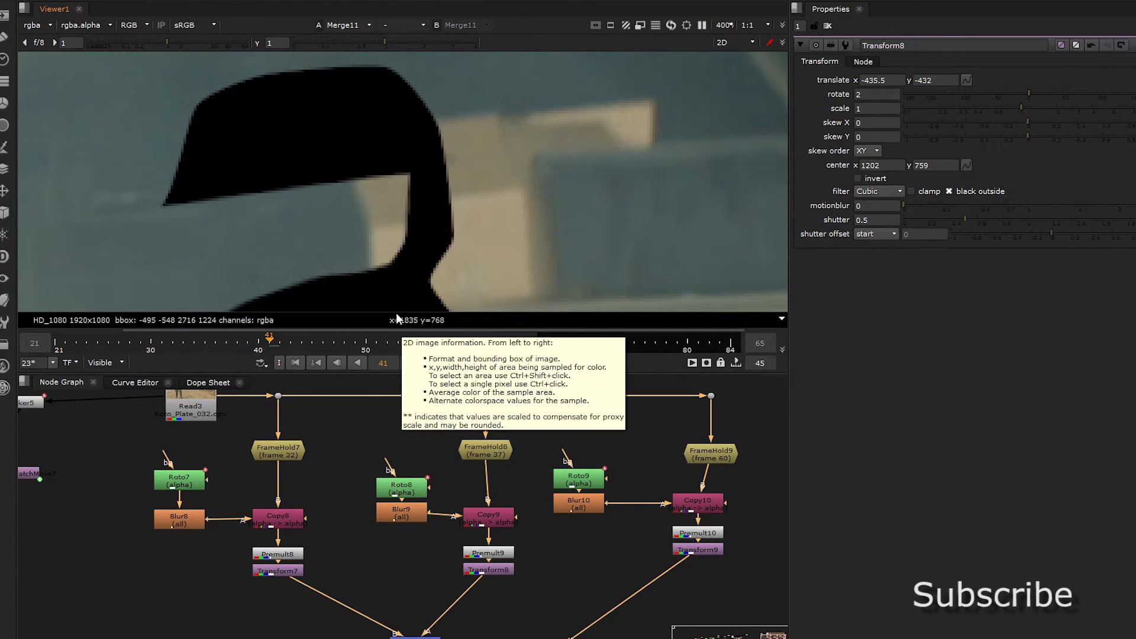
{"action": "scroll", "coordinate": [371, 240], "scroll_direction": "down", "scroll_amount": 3}
{"action": "double_click", "coordinate": [178, 481]}
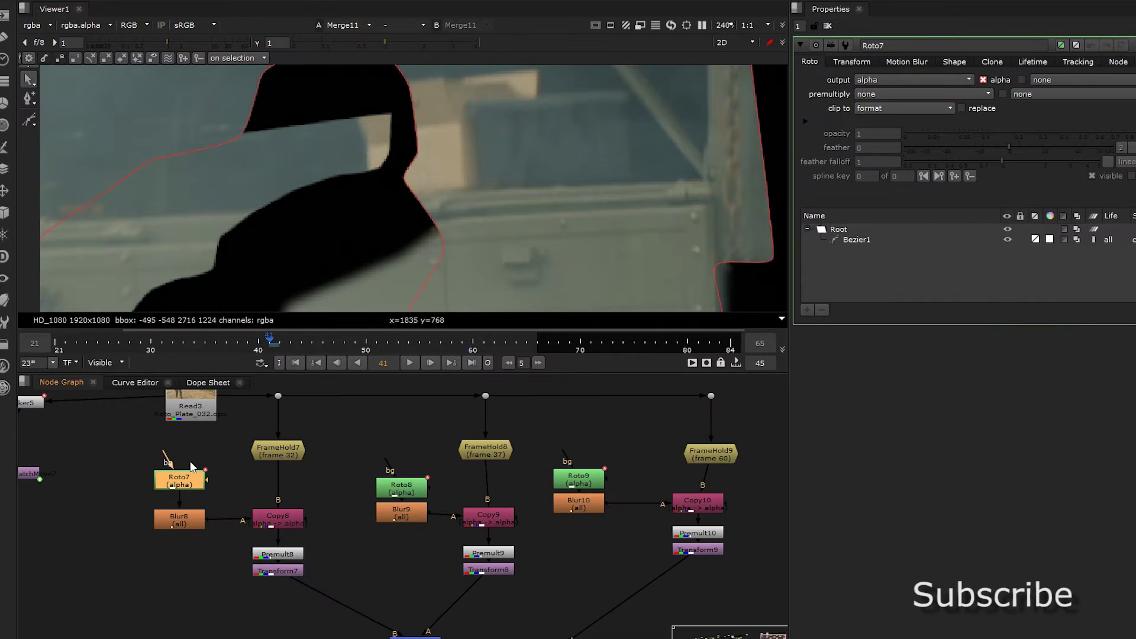
Open the frame 37 Roto node and delete the roto shape's right-hand points beside the boxes
{"action": "scroll", "coordinate": [330, 136], "scroll_direction": "down", "scroll_amount": 2}
{"action": "double_click", "coordinate": [401, 487]}
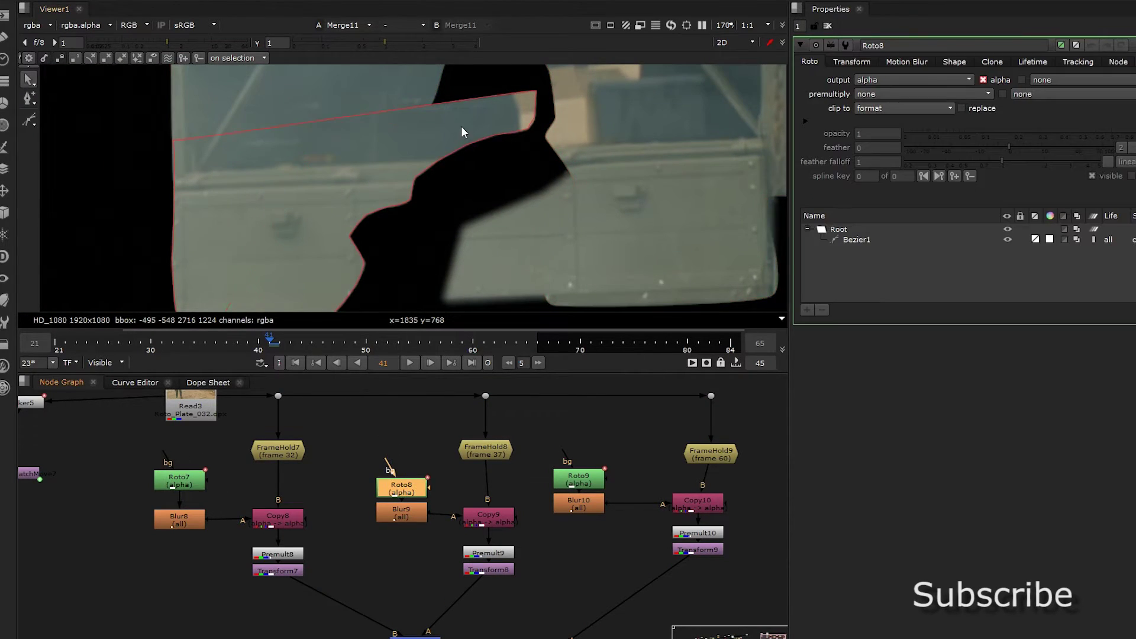
{"action": "left_click", "coordinate": [513, 149]}
{"action": "left_click_drag", "start_coordinate": [501, 133], "coordinate": [528, 193]}
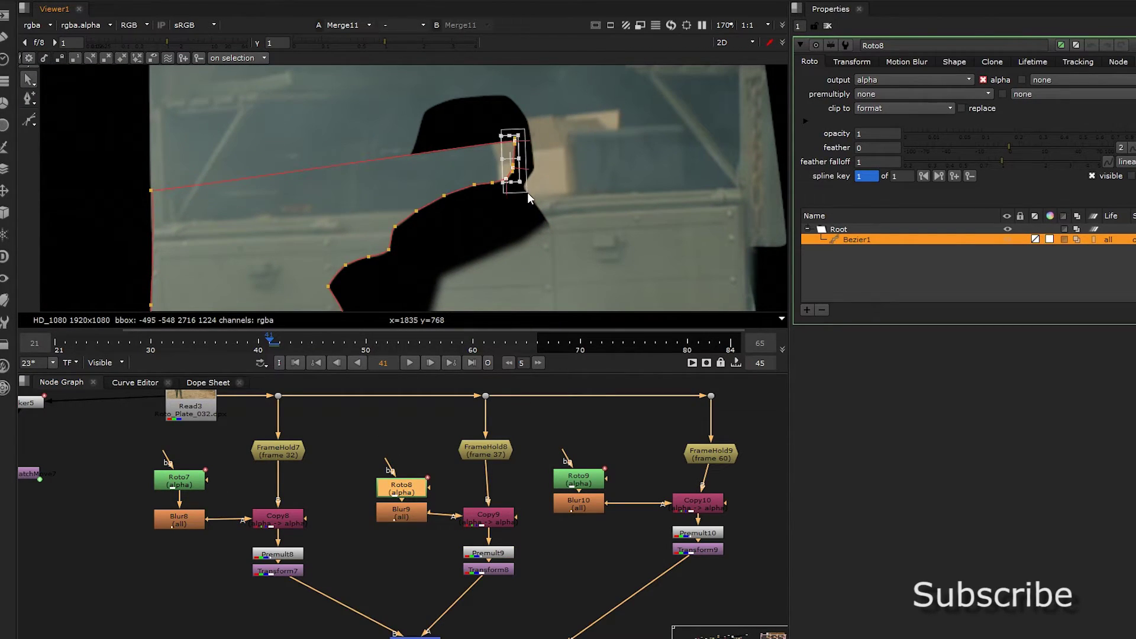
{"action": "key", "text": "Delete"}
Delete the next upper-right points of the frame 37 roto shape, undoing the accidental deletion of the whole shape
{"action": "left_click_drag", "start_coordinate": [530, 123], "coordinate": [419, 202]}
{"action": "key", "text": "Delete"}
{"action": "key", "text": "Delete"}
{"action": "key", "text": "Delete"}
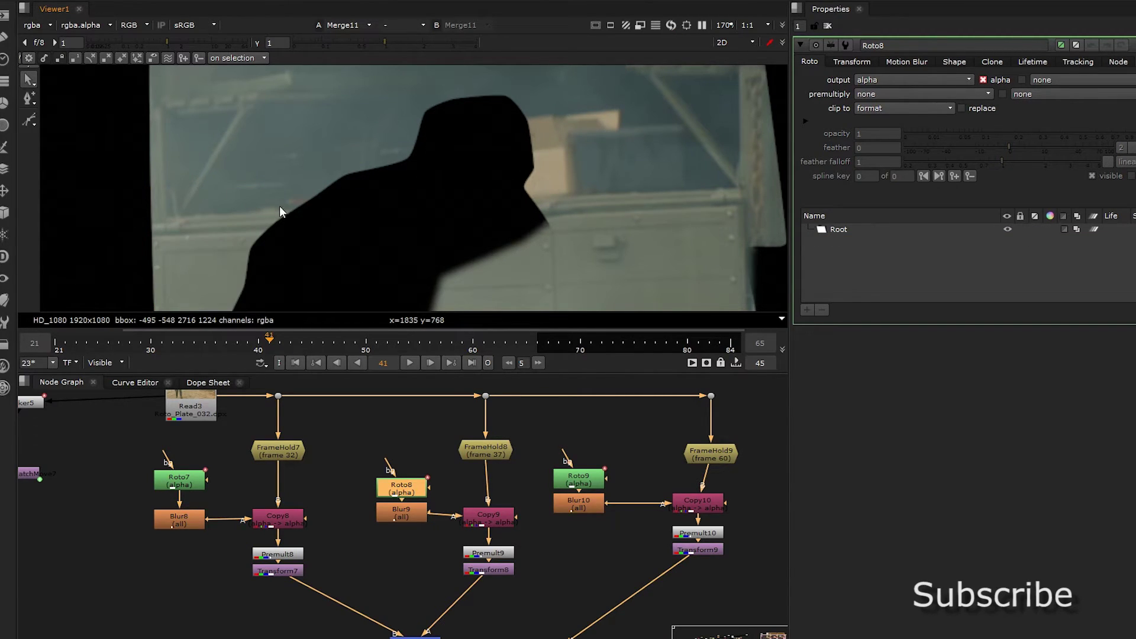
{"action": "key", "text": "ctrl+z"}
{"action": "left_click_drag", "start_coordinate": [437, 201], "coordinate": [436, 202]}
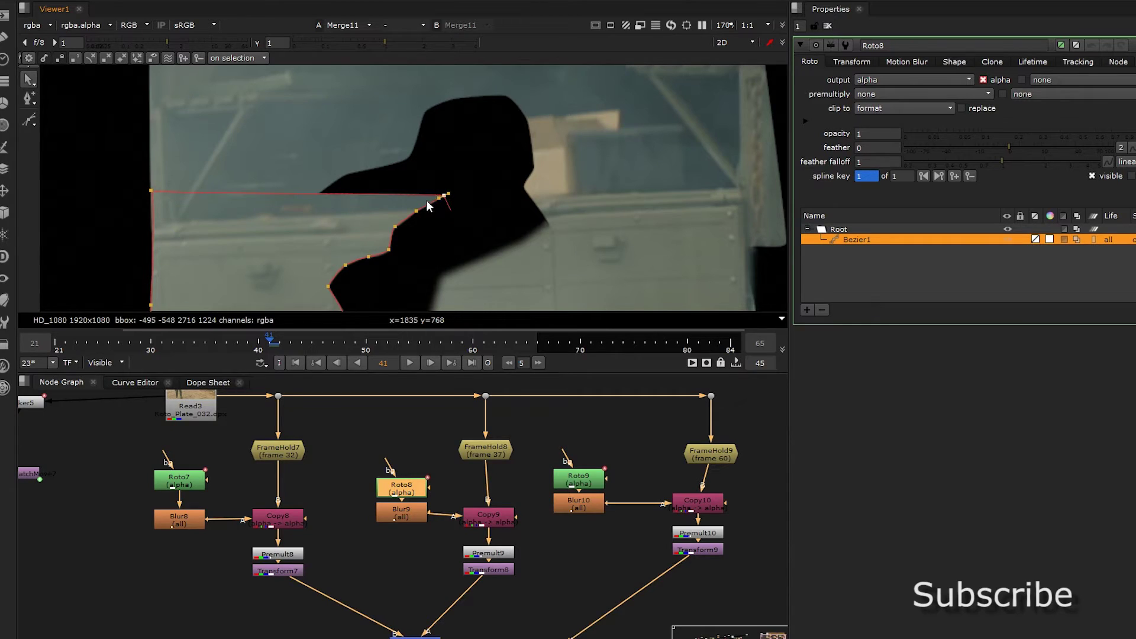
{"action": "key", "text": "Delete"}
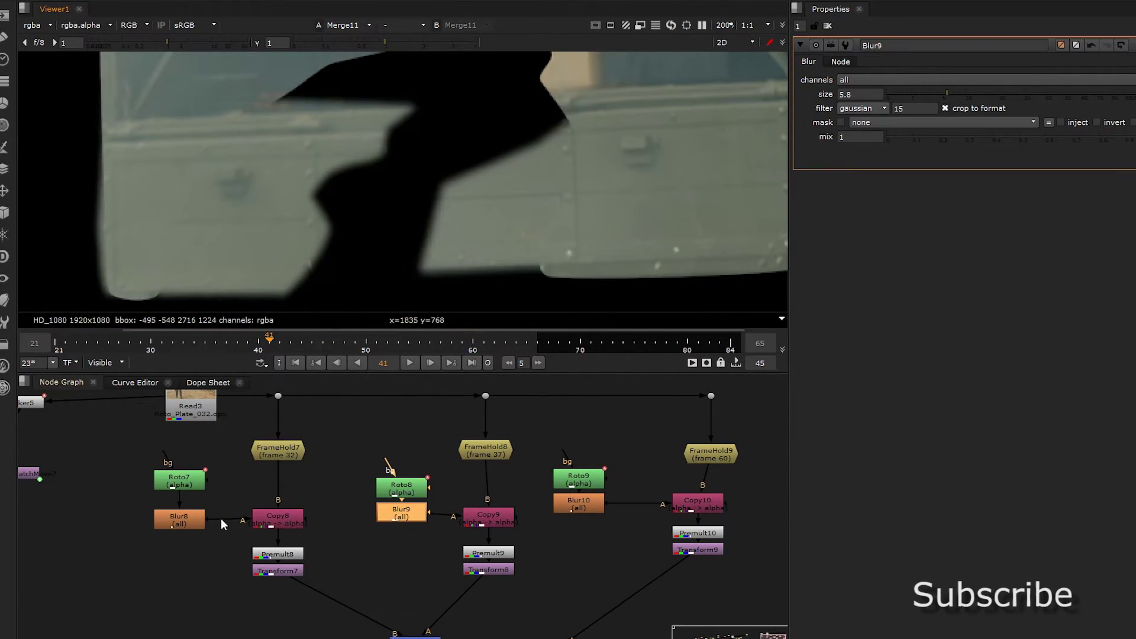
Compare rotations of 3 and 4 on the frame 37 Transform, keeping 3, and set its translate to x -433, y -429
{"action": "double_click", "coordinate": [474, 567]}
{"action": "left_click_drag", "start_coordinate": [863, 94], "coordinate": [843, 99]}
{"action": "type", "text": "3"}
{"action": "key", "text": "Return"}
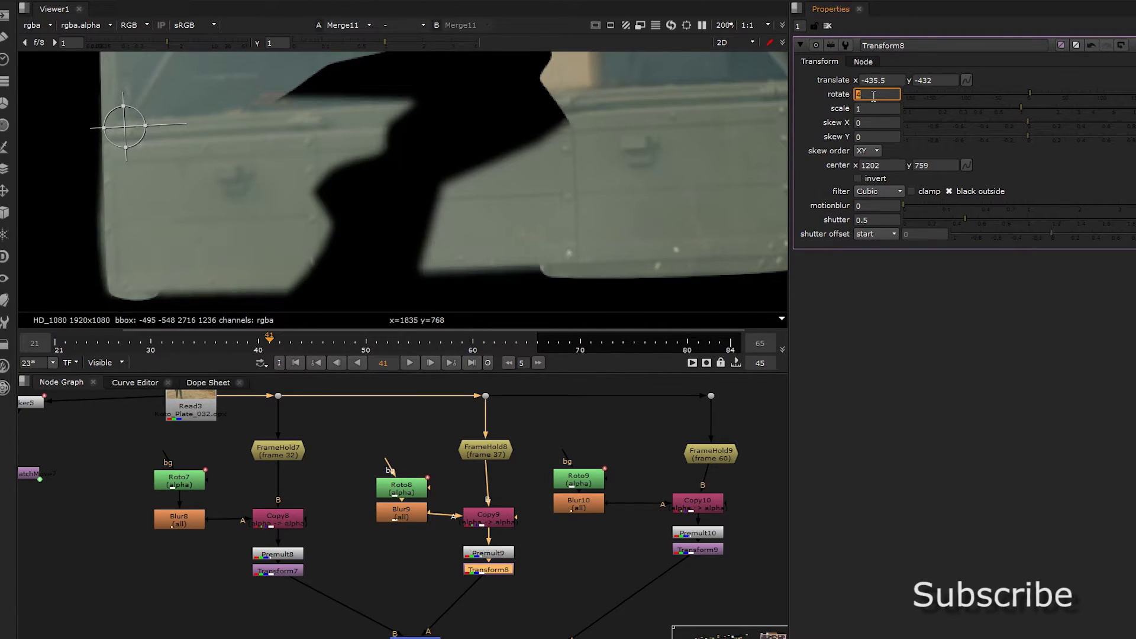
{"action": "type", "text": "4"}
{"action": "key", "text": "Return"}
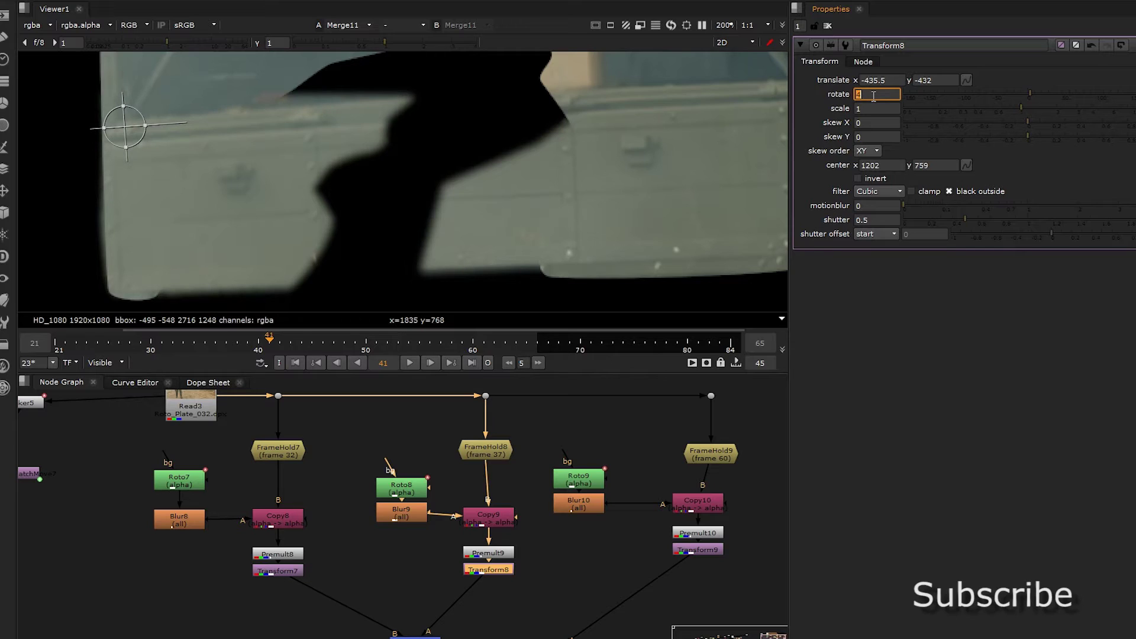
{"action": "type", "text": "3"}
{"action": "key", "text": "Return"}
{"action": "type", "text": "4"}
{"action": "key", "text": "Return"}
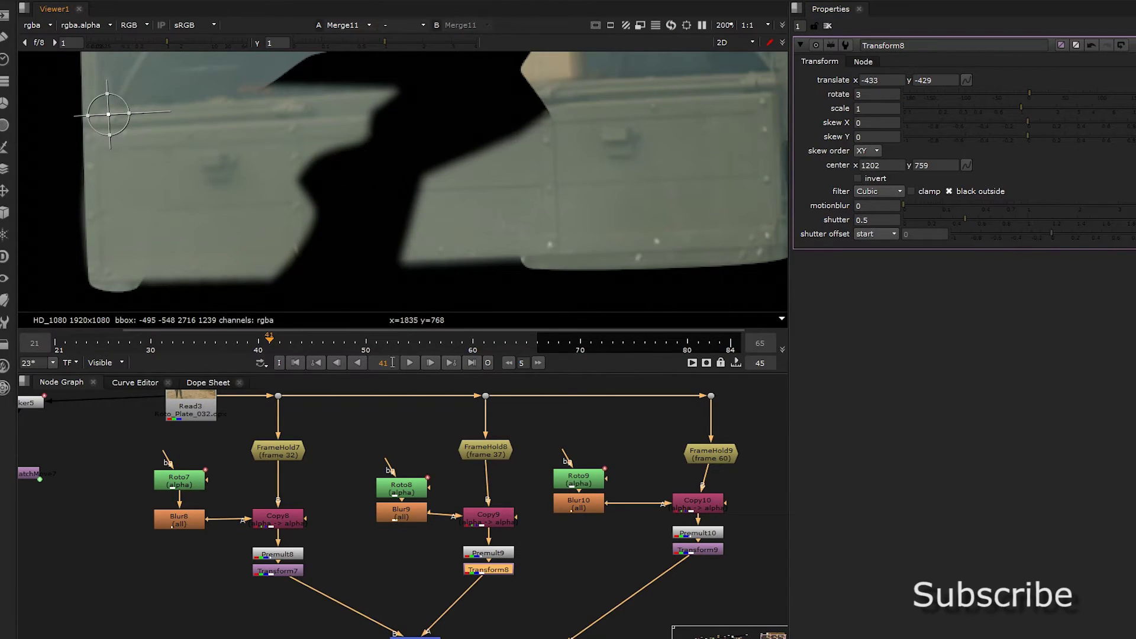
View the original plate and scrub back to frame 48 to examine the truck's side panel beside the soldier
{"action": "scroll", "coordinate": [372, 488], "scroll_direction": "down", "scroll_amount": 6}
{"action": "key", "text": "1"}
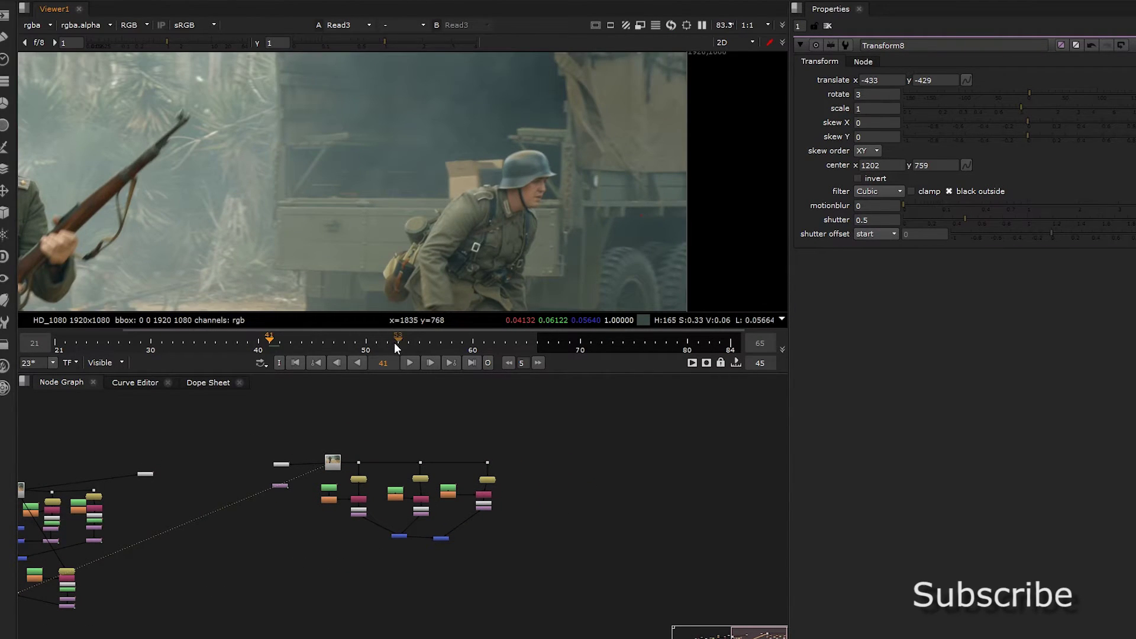
{"action": "left_click_drag", "start_coordinate": [394, 343], "coordinate": [376, 341]}
{"action": "middle_click_drag", "start_coordinate": [355, 207], "coordinate": [395, 219]}
{"action": "scroll", "coordinate": [427, 254], "scroll_direction": "up", "scroll_amount": 3}
{"action": "left_click_drag", "start_coordinate": [377, 340], "coordinate": [346, 340]}
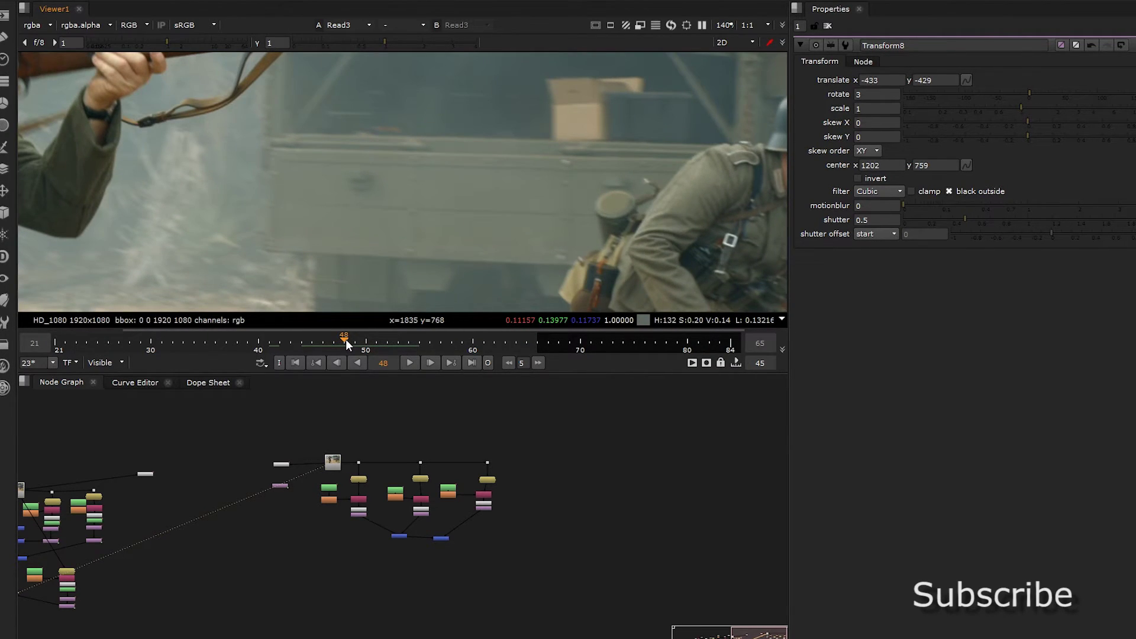
{"action": "scroll", "coordinate": [414, 249], "scroll_direction": "up", "scroll_amount": 2}
Add a FrameHold node to the right of the frame 60 branch
{"action": "scroll", "coordinate": [459, 474], "scroll_direction": "up", "scroll_amount": 6}
{"action": "scroll", "coordinate": [517, 497], "scroll_direction": "down", "scroll_amount": 3}
{"action": "middle_click_drag", "start_coordinate": [532, 495], "coordinate": [467, 471]}
{"action": "key", "text": "Tab"}
{"action": "type", "text": "FrameHold"}
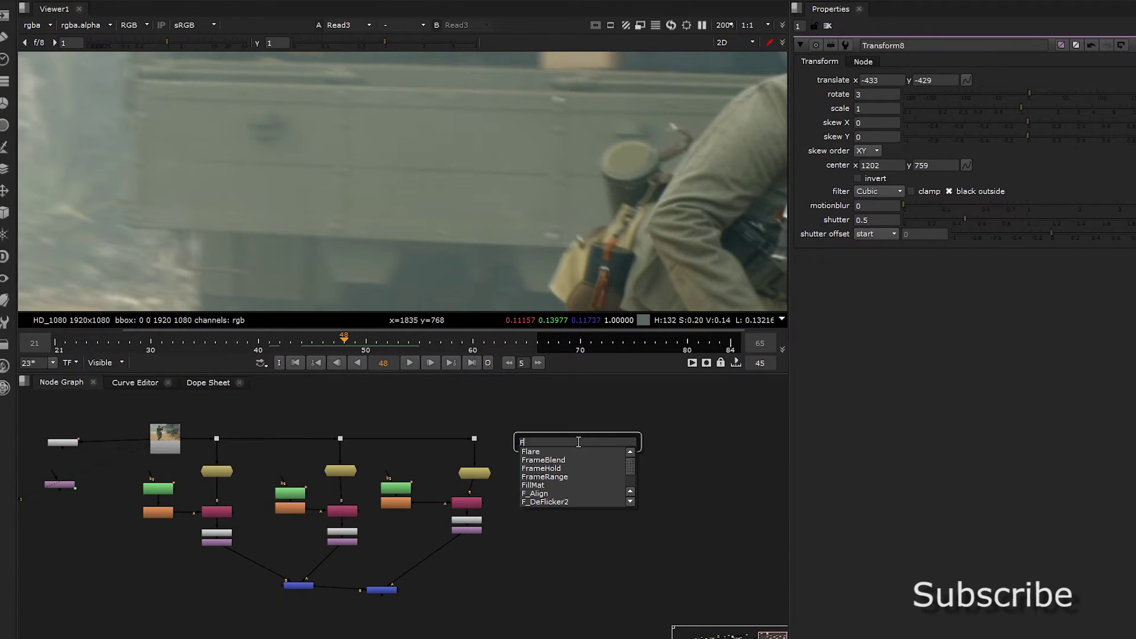